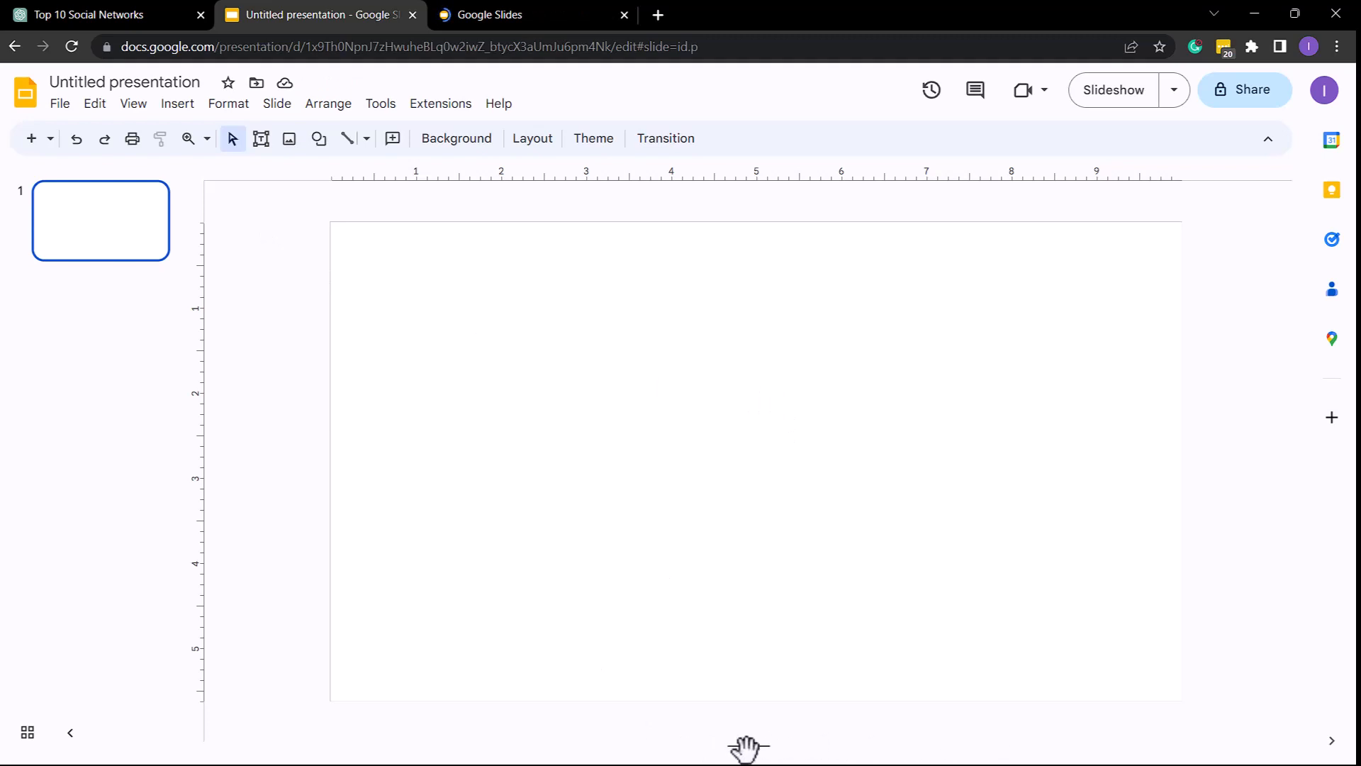
Set the blank slide's background to a solid dark navy blue from the standard color palette
mouse_move(749, 746)
mouse_down()
mouse_move(738, 705)
mouse_move(749, 760)
mouse_up()
click(471, 146)
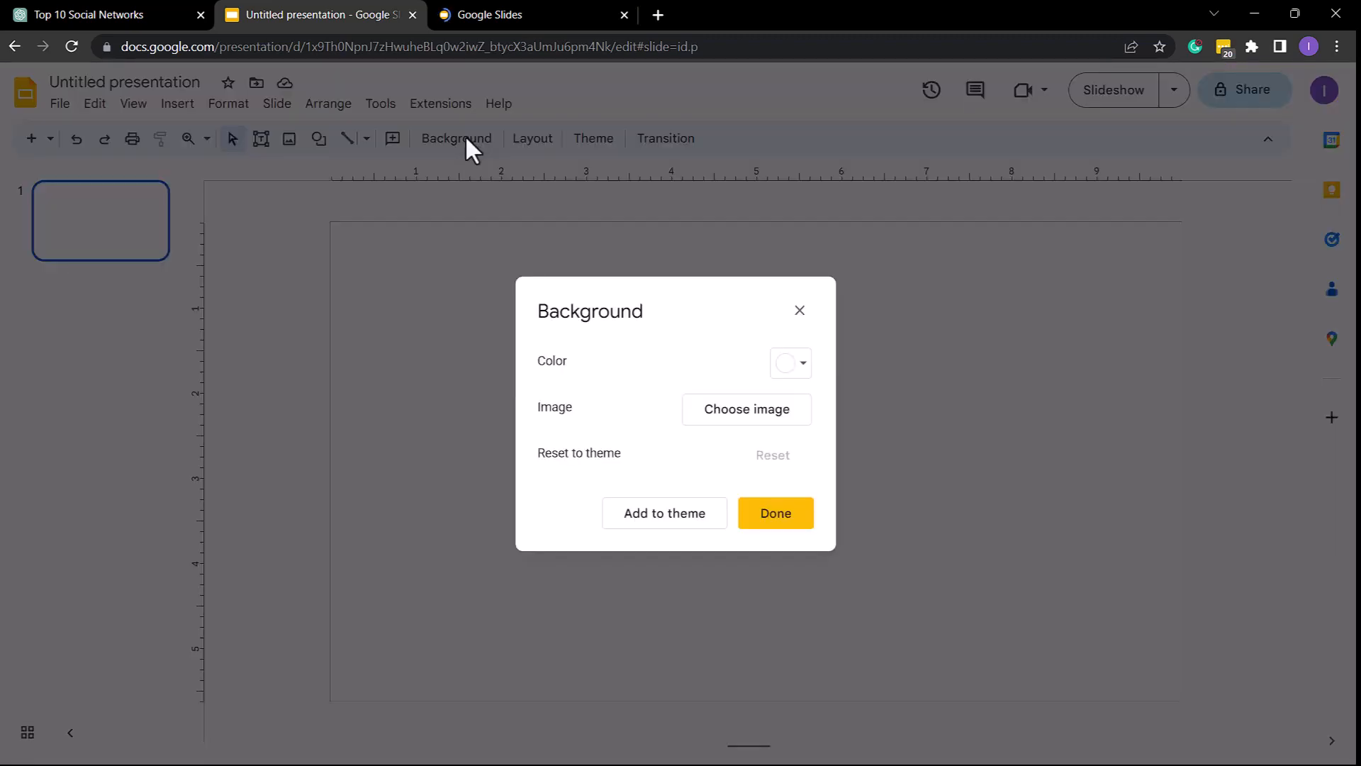
click(794, 365)
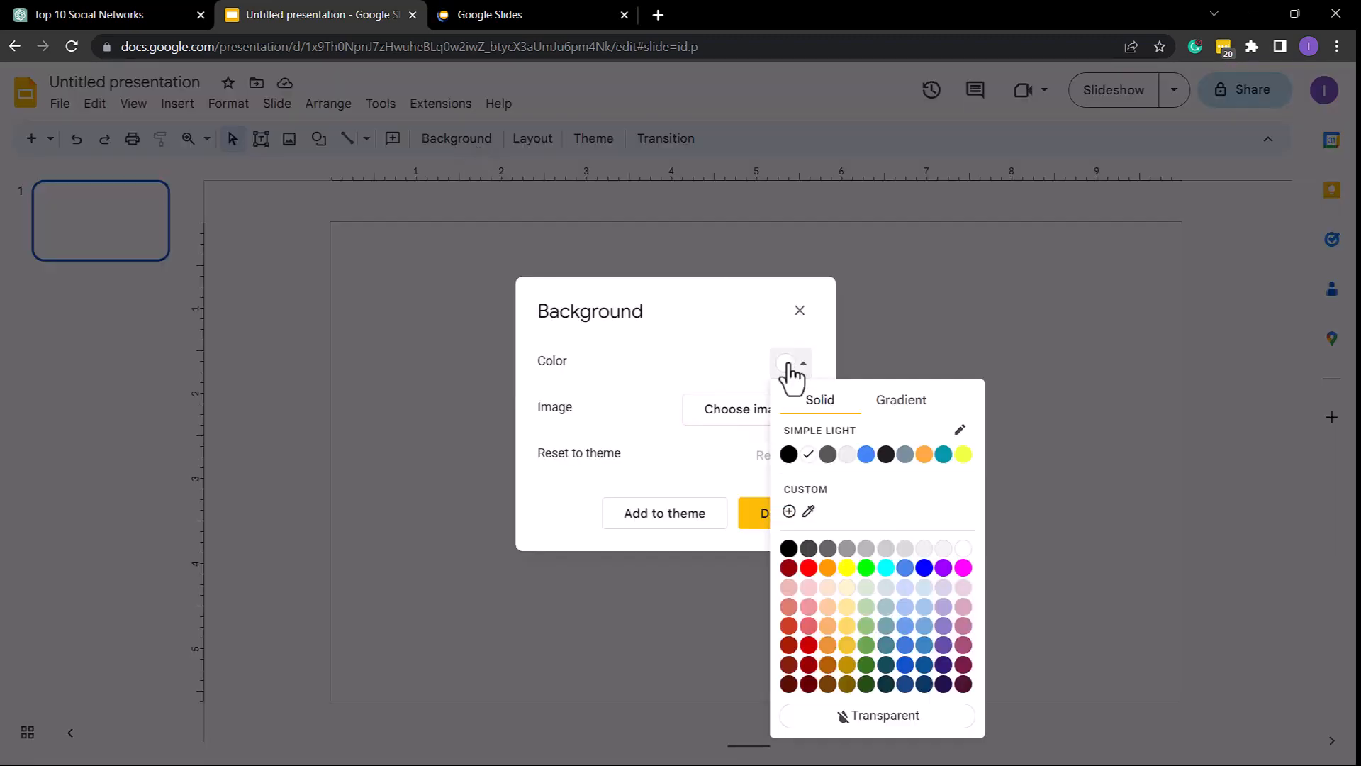
click(923, 685)
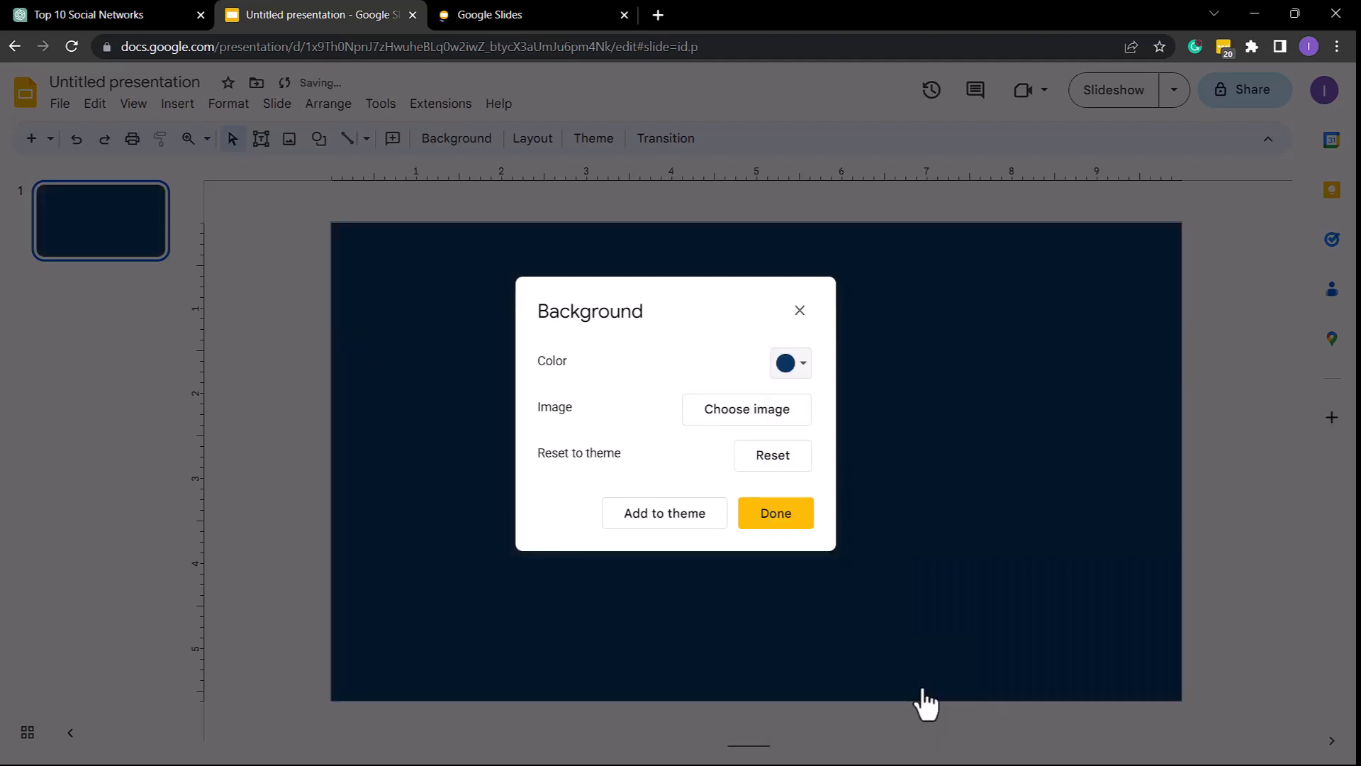
click(780, 526)
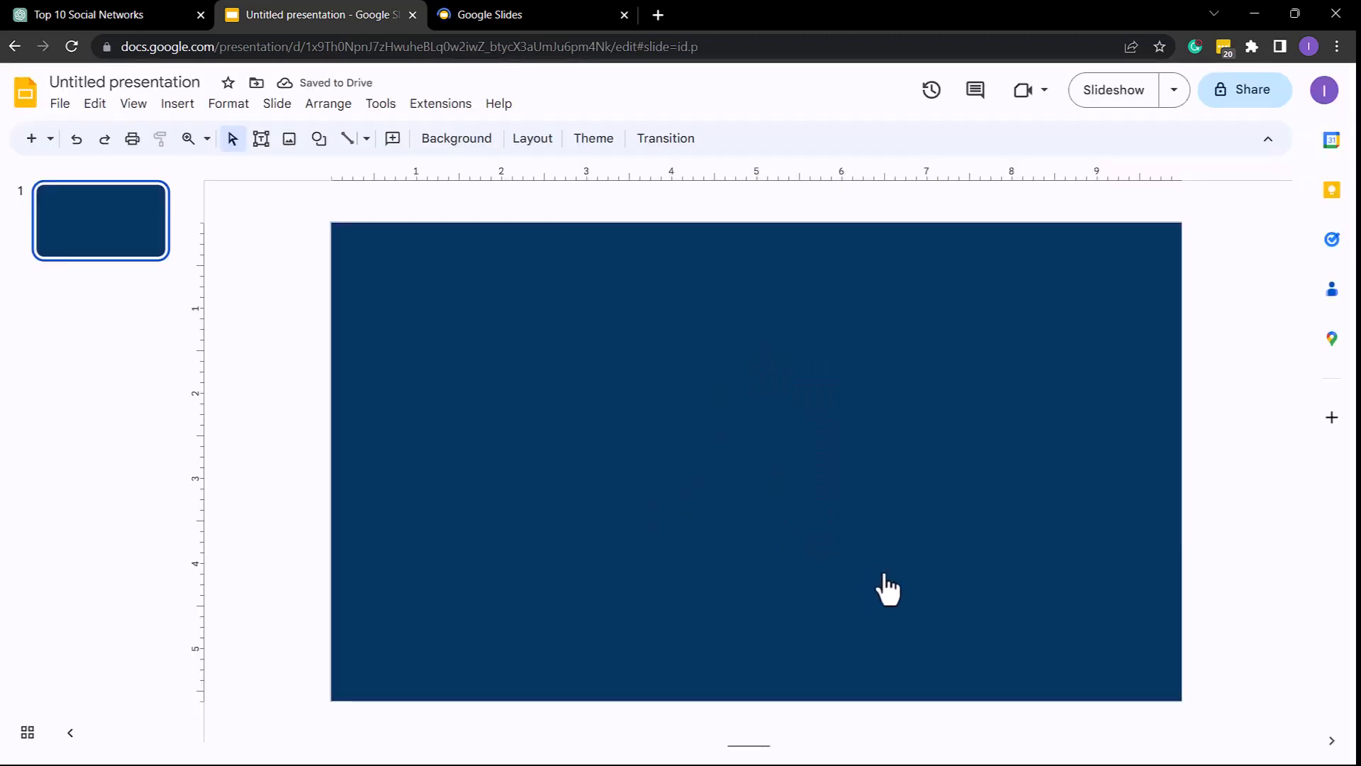
Add a text box about 8.8 inches wide across the slide and enter the title "TOP 10 SOCIAL NETWORKS"
click(260, 142)
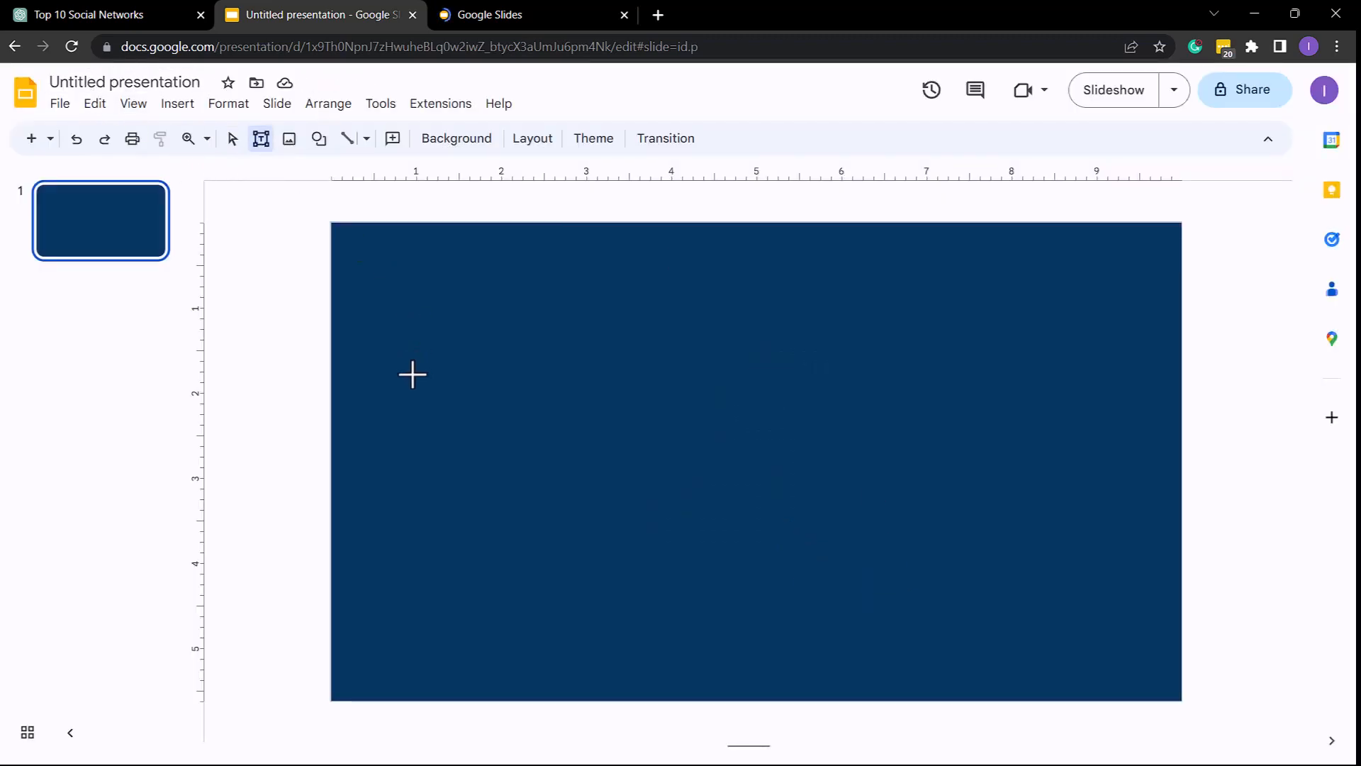
drag(396, 352, 1144, 516)
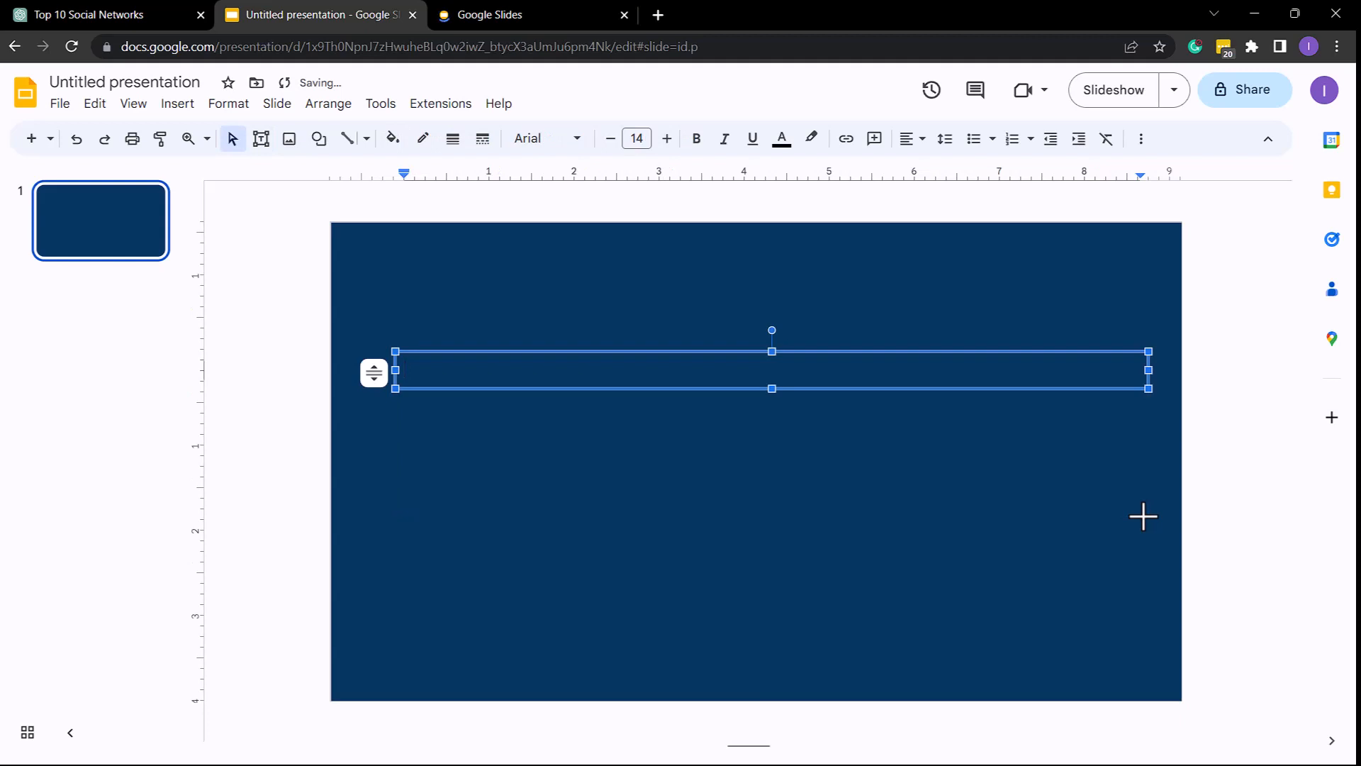
text(TOP !) )
text(SOCIAL N)
key(BackSpace)
key(BackSpace)
key(BackSpace)
key(BackSpace)
key(BackSpace)
key(BackSpace)
key(BackSpace)
key(BackSpace)
key(BackSpace)
key(BackSpace)
text(0 SOCIAL NETWORKS)
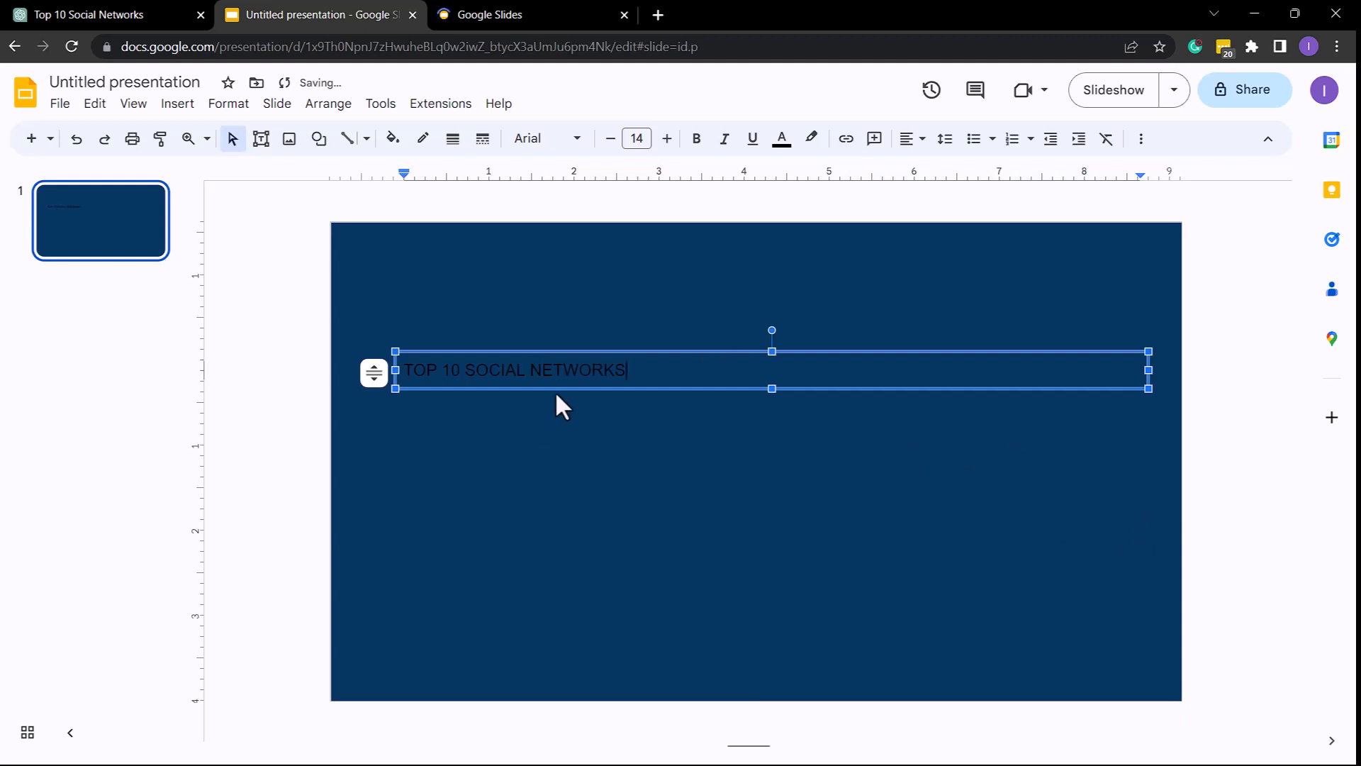
Center the whole title text horizontally within its text box
key(ctrl+a)
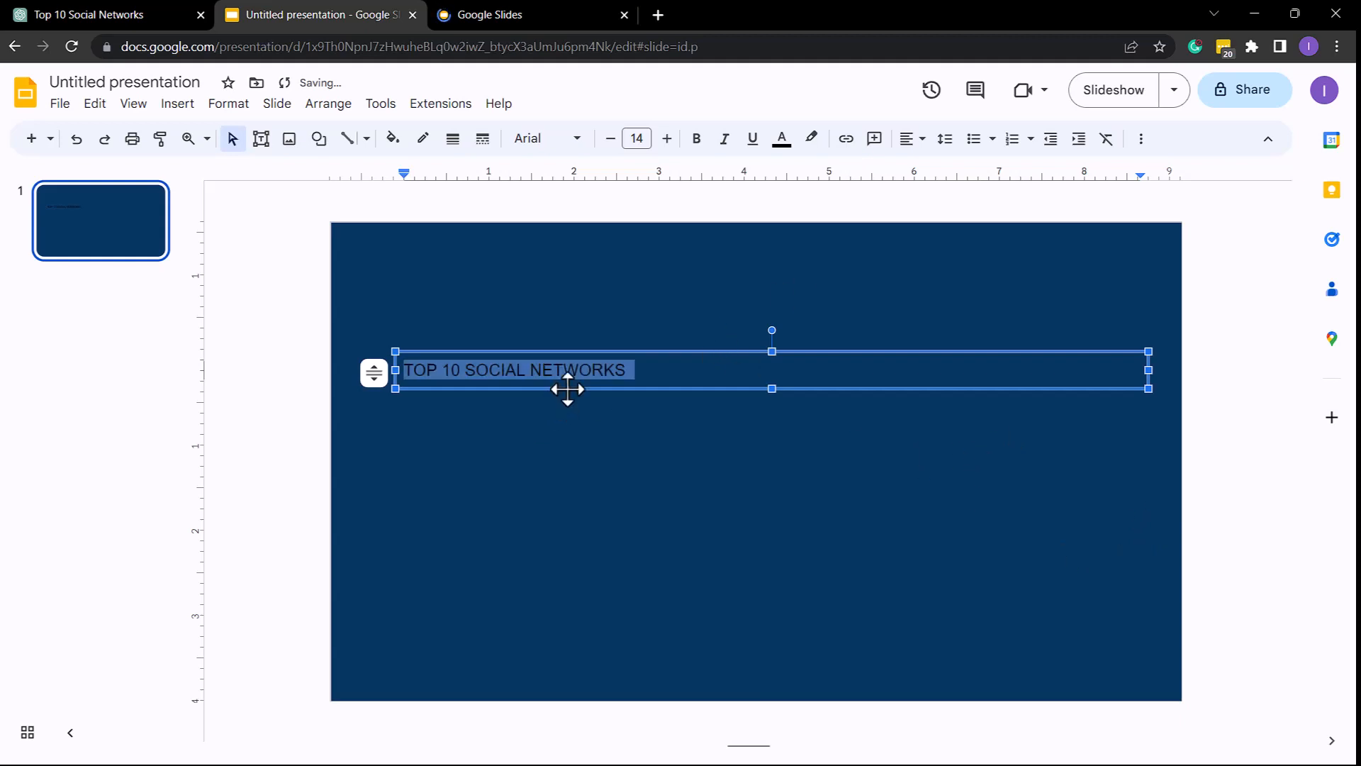
click(923, 136)
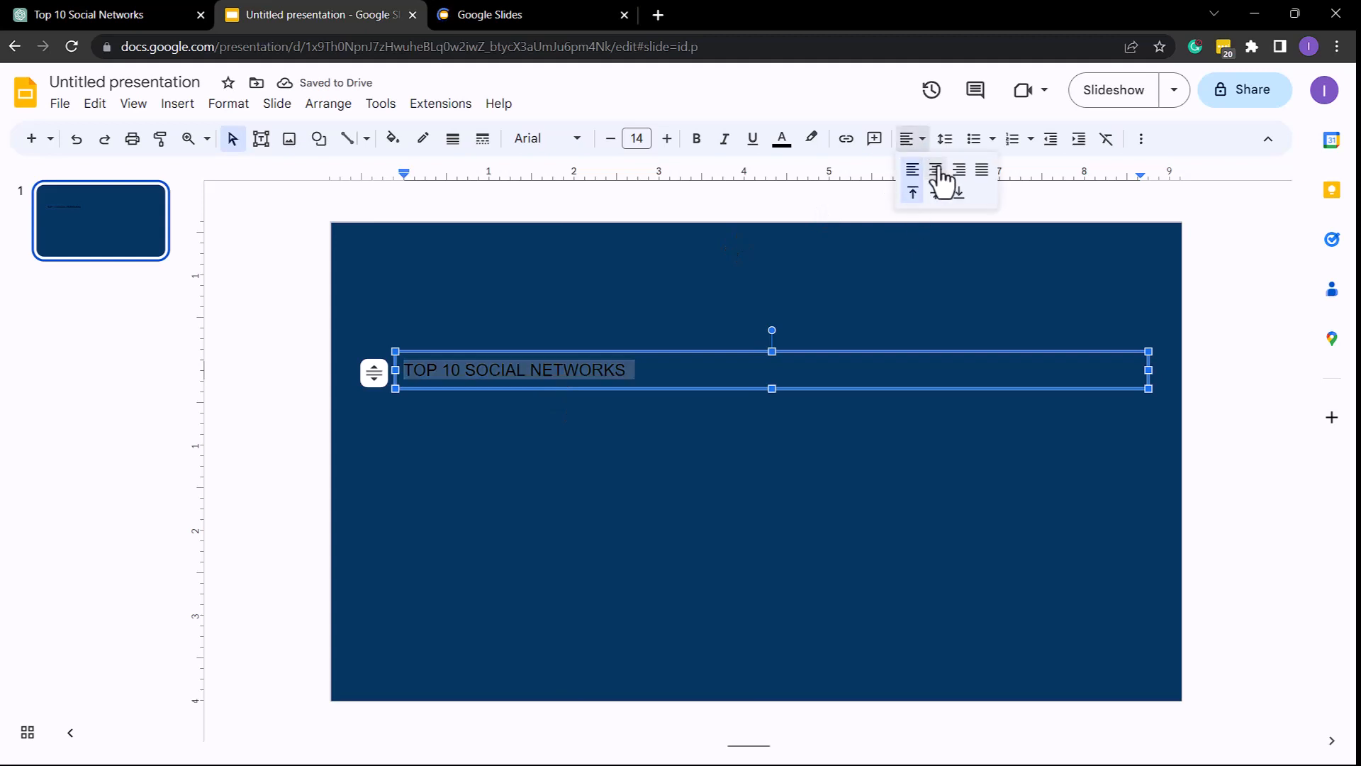
click(937, 169)
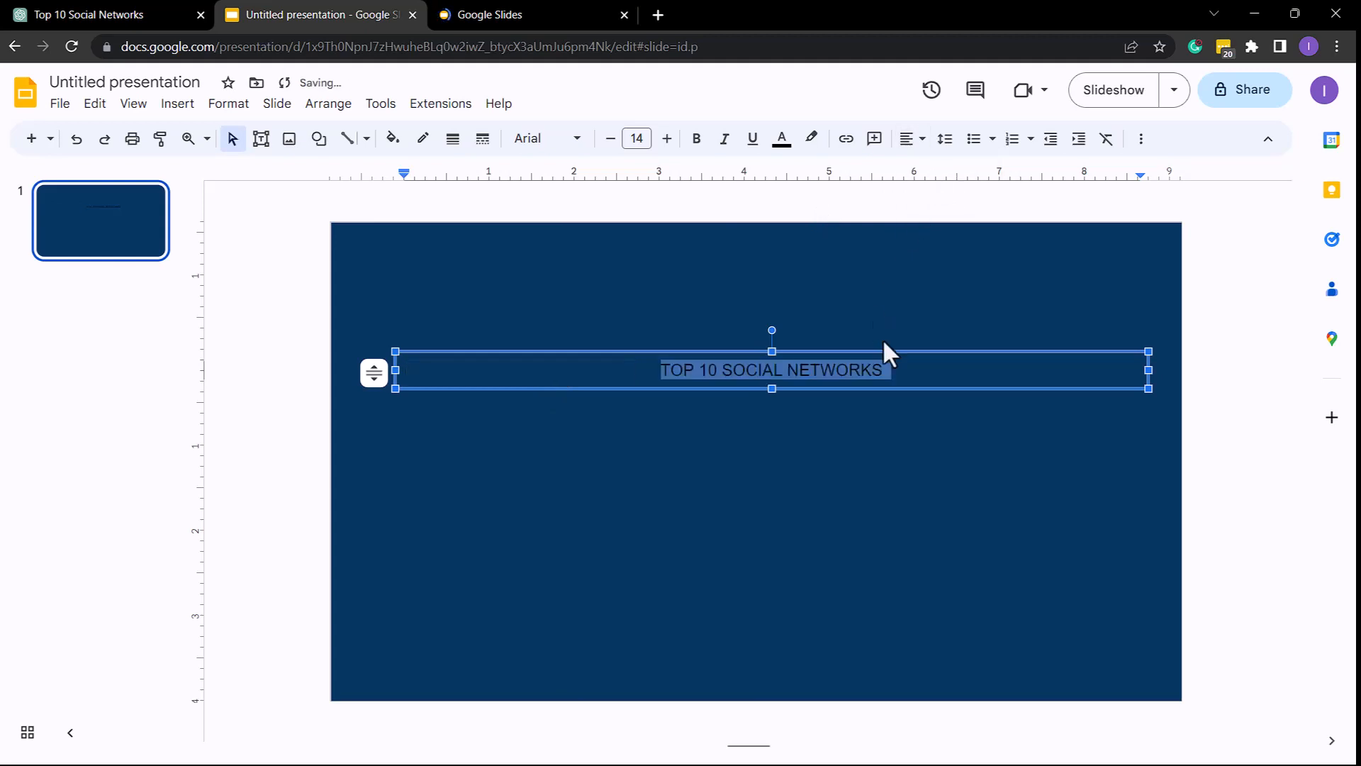
Increase the title's font size to 29 and make the text bold
click(666, 140)
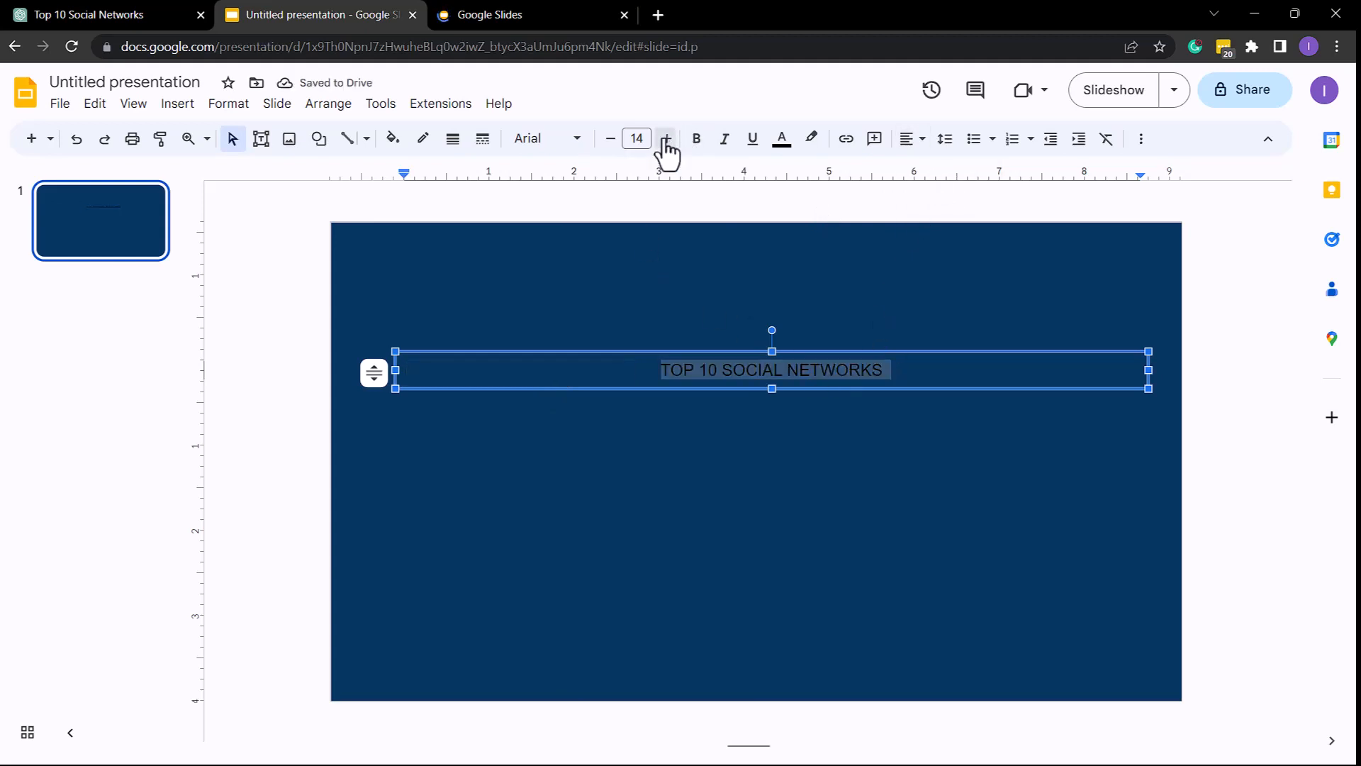
click(667, 140)
click(667, 139)
click(667, 139)
click(666, 140)
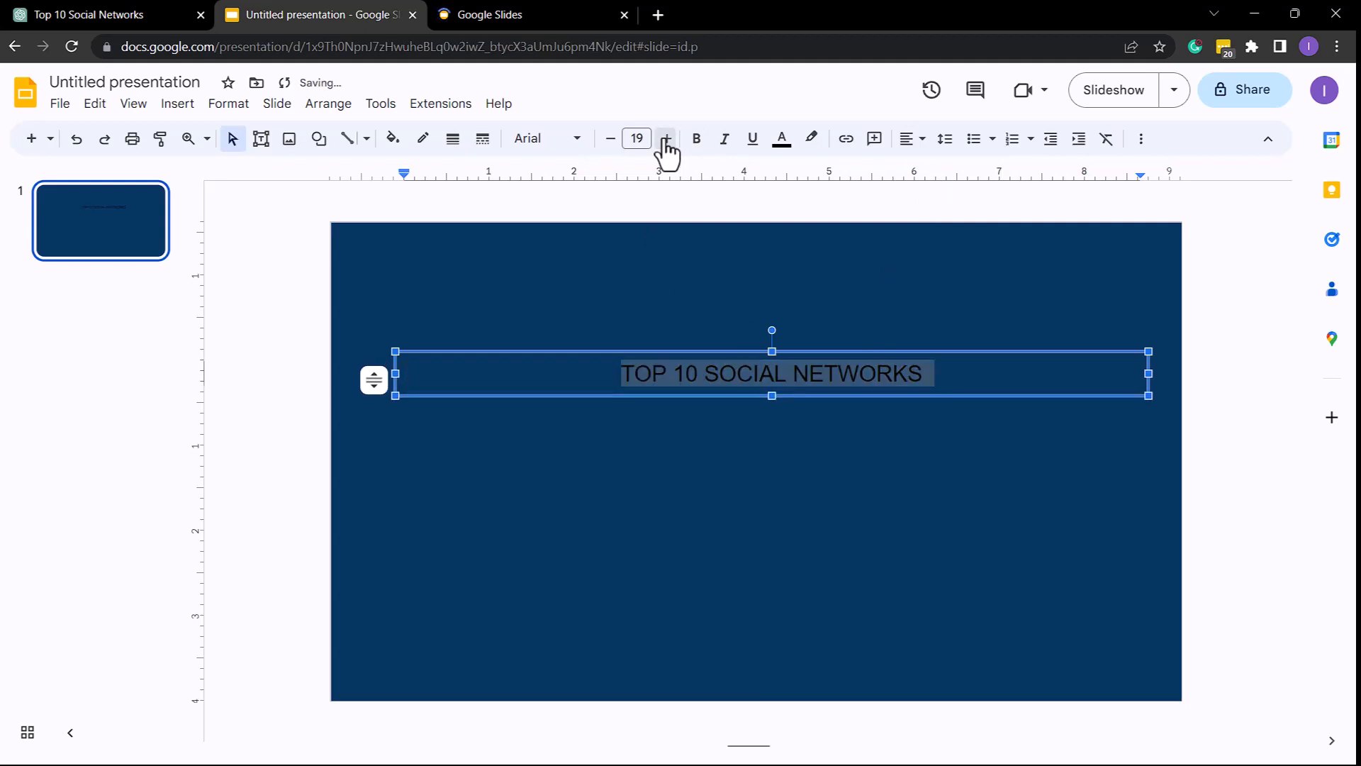
click(667, 139)
click(667, 140)
click(666, 140)
click(667, 140)
click(666, 139)
click(666, 140)
click(666, 140)
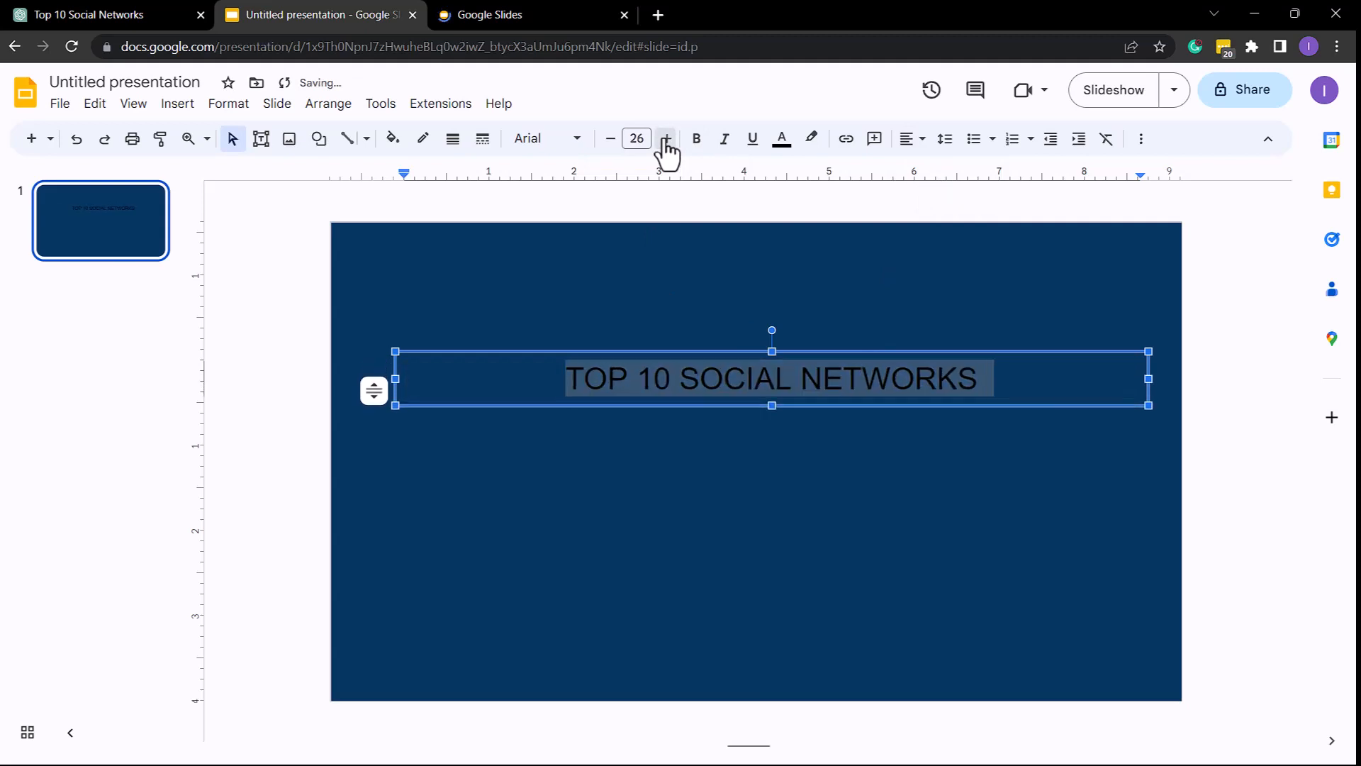
click(667, 140)
click(667, 140)
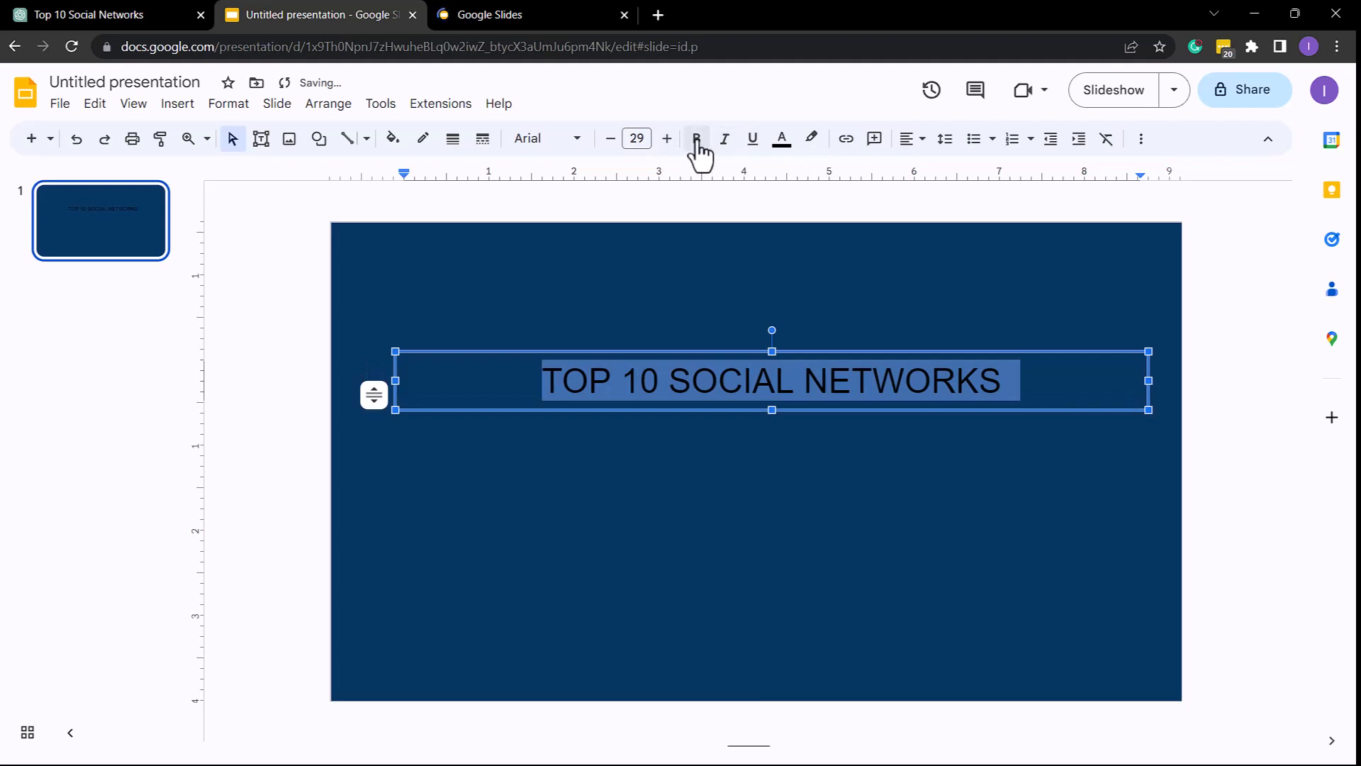
click(697, 140)
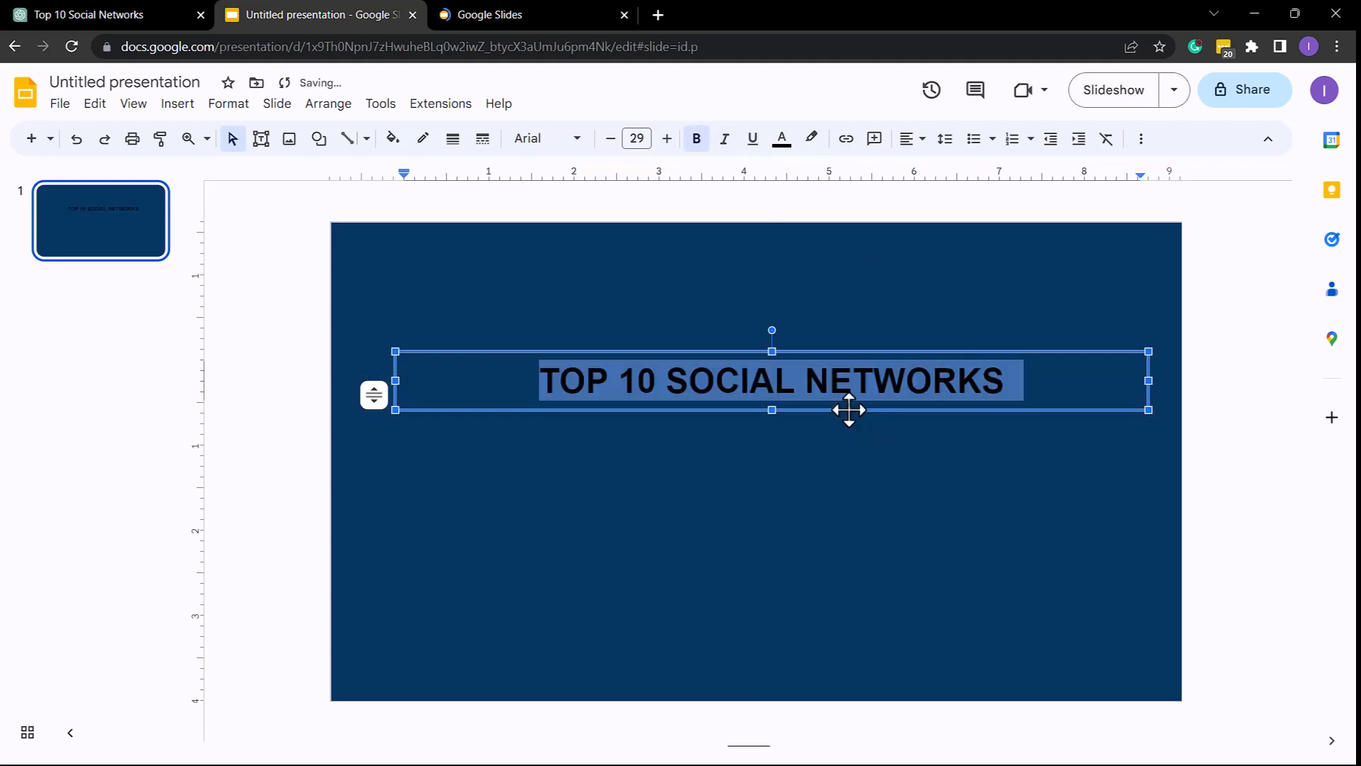
Move the title text box to the horizontal and vertical center of the slide
key(Escape)
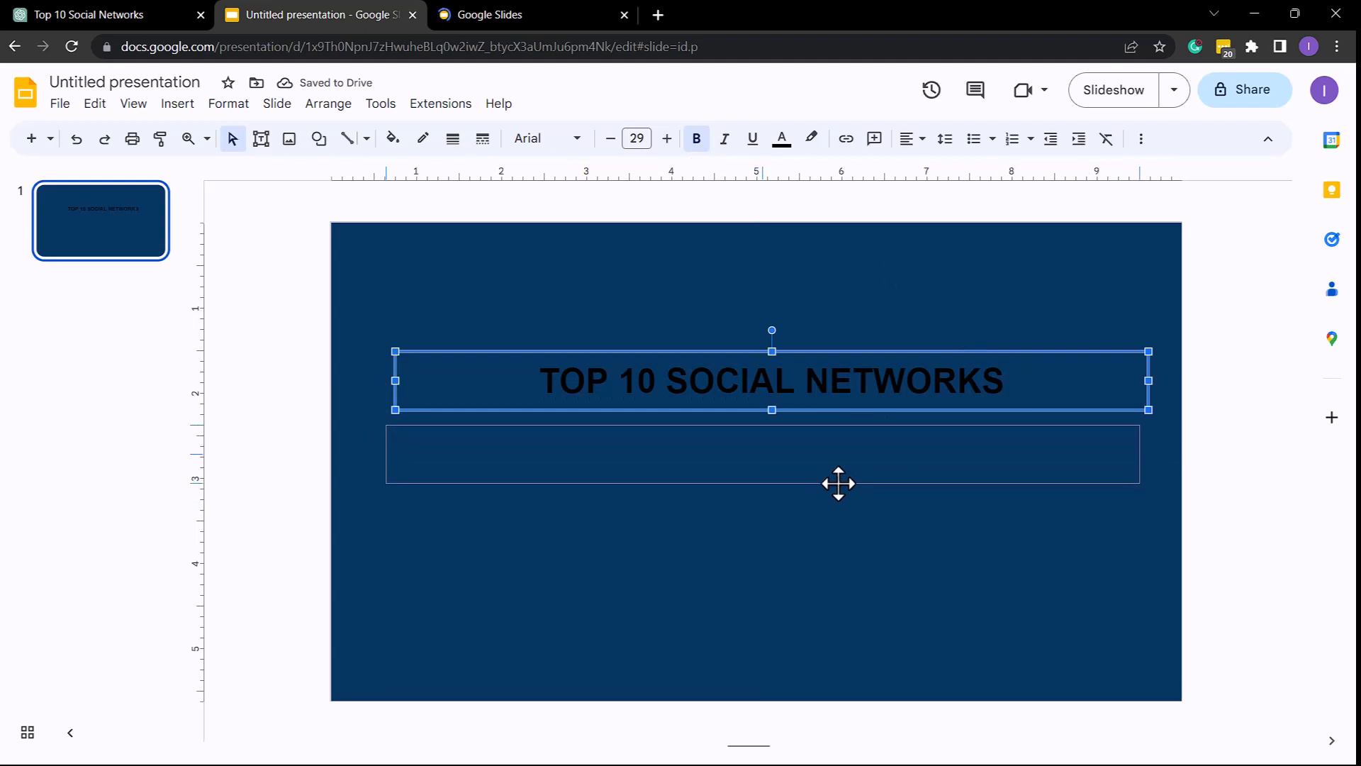
mouse_move(839, 483)
mouse_down()
mouse_move(850, 492)
mouse_move(830, 492)
mouse_up()
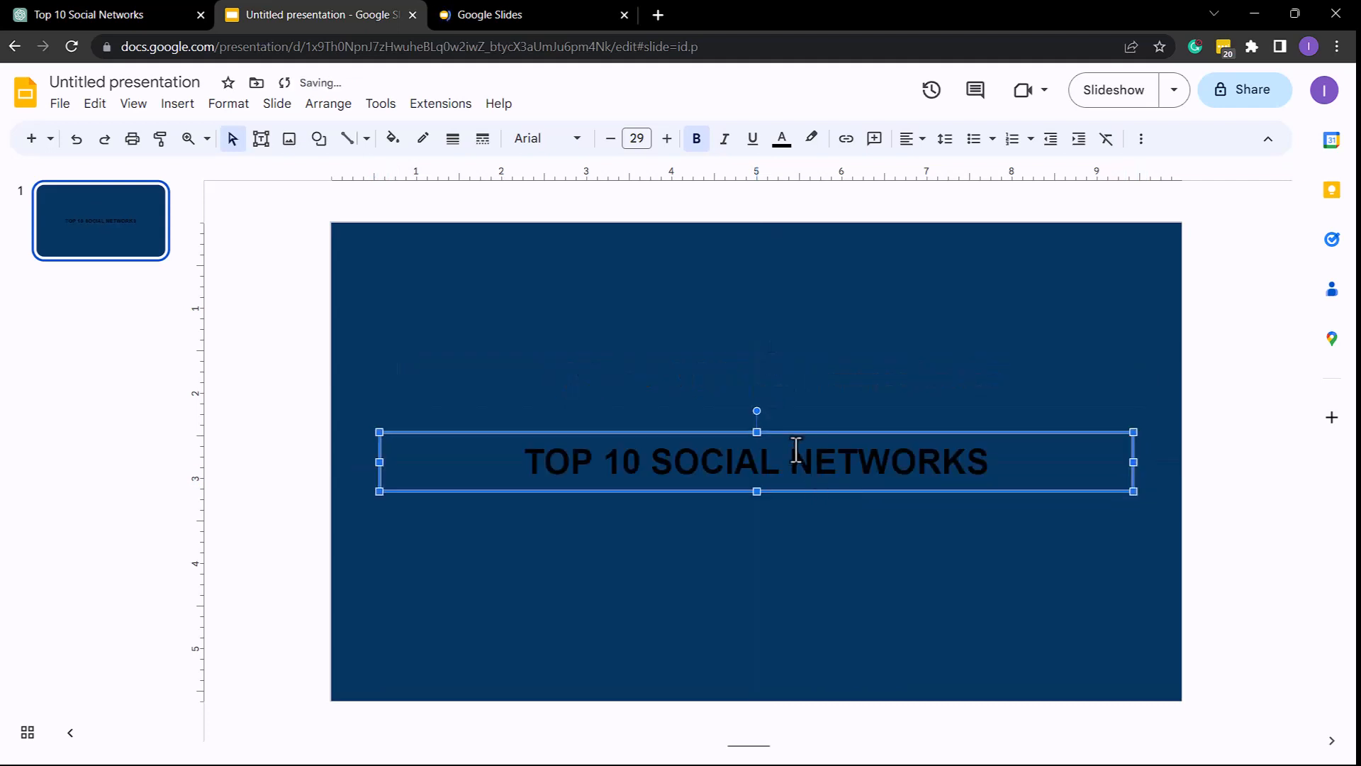
click(899, 373)
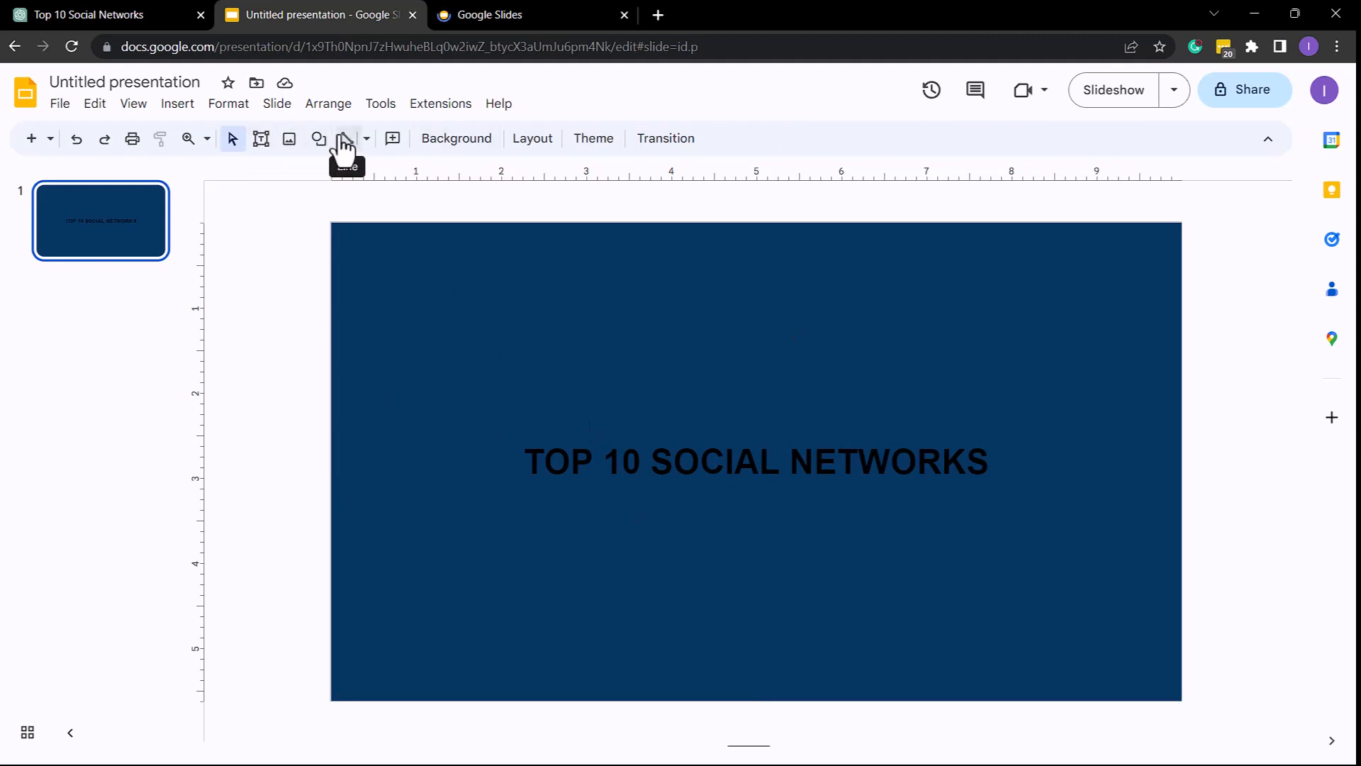
Draw a rectangle about 0.6 inches tall across the slide's full width and center it vertically over the title
click(319, 140)
mouse_move(351, 174)
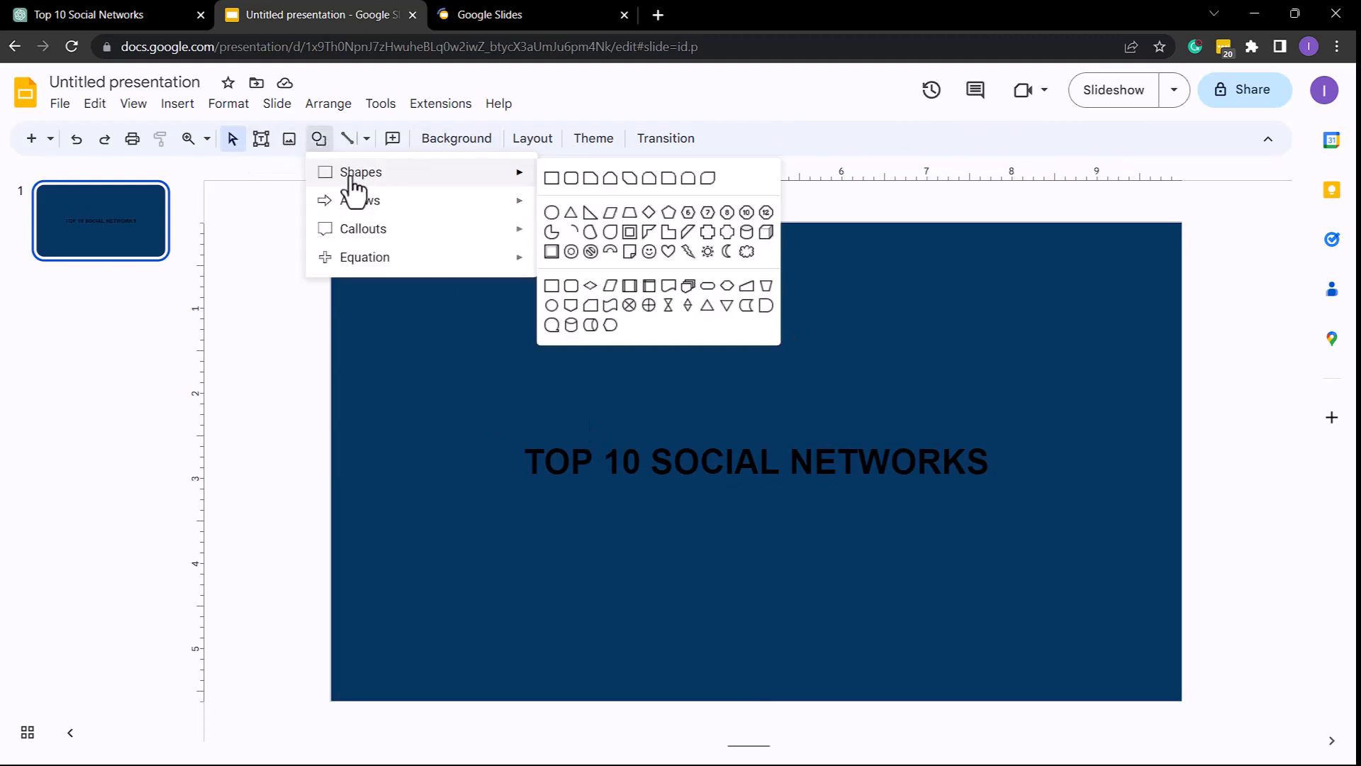
click(553, 179)
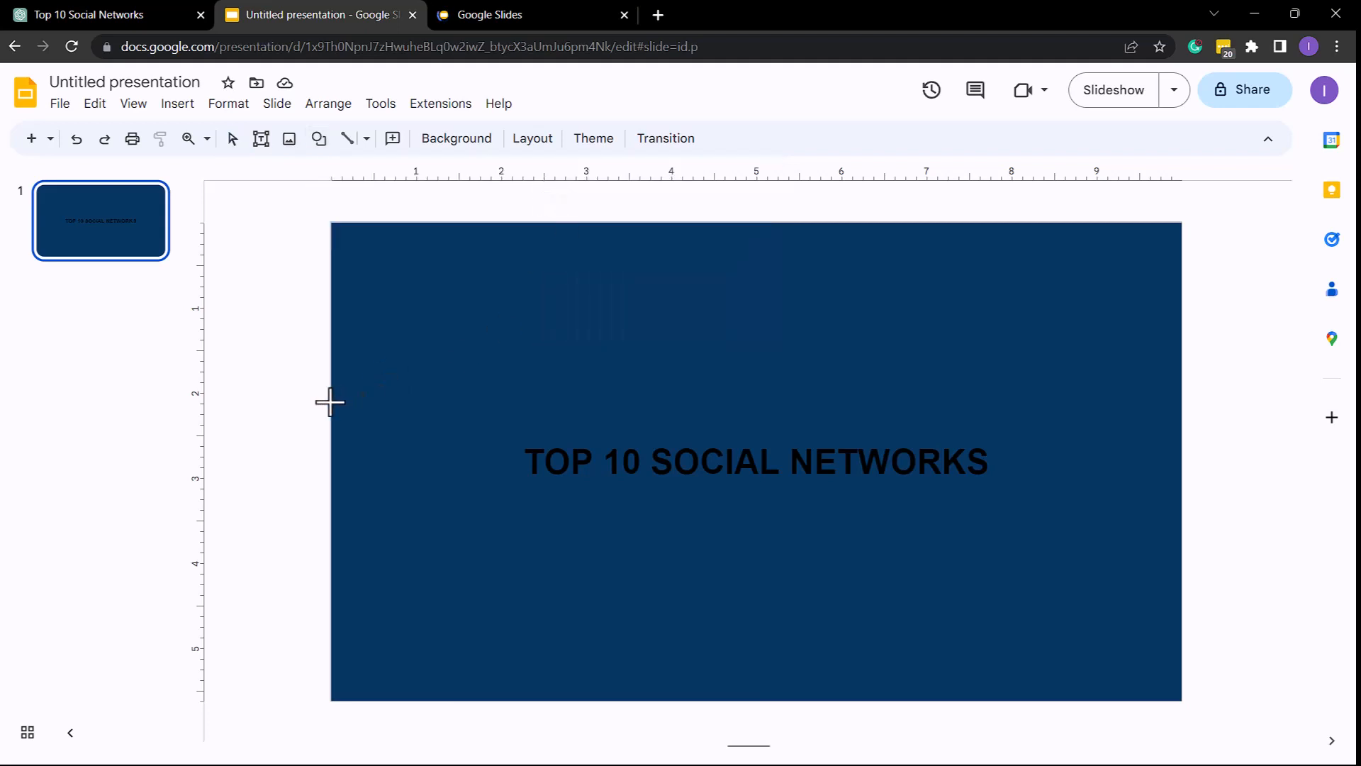
mouse_move(332, 402)
mouse_down()
mouse_move(1029, 487)
mouse_move(1182, 454)
mouse_up()
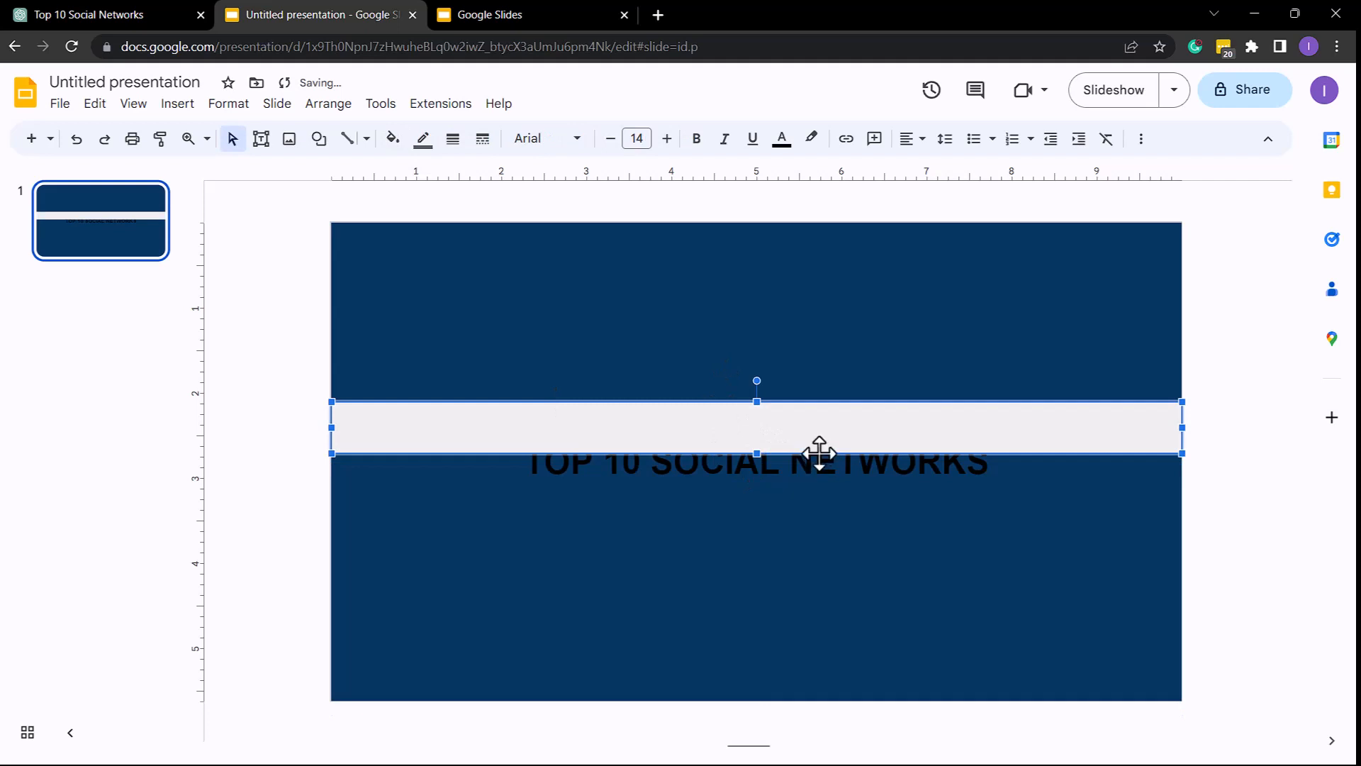
drag(819, 452, 819, 492)
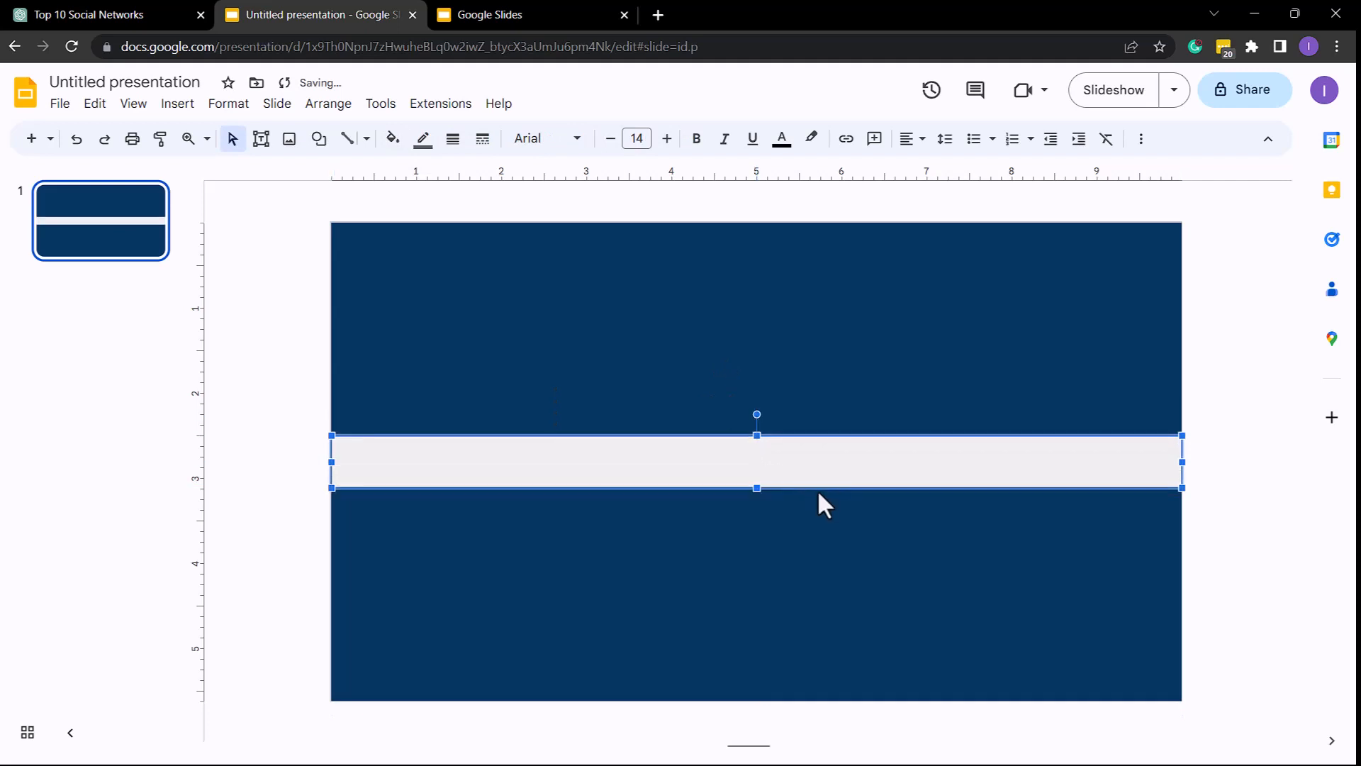
click(725, 376)
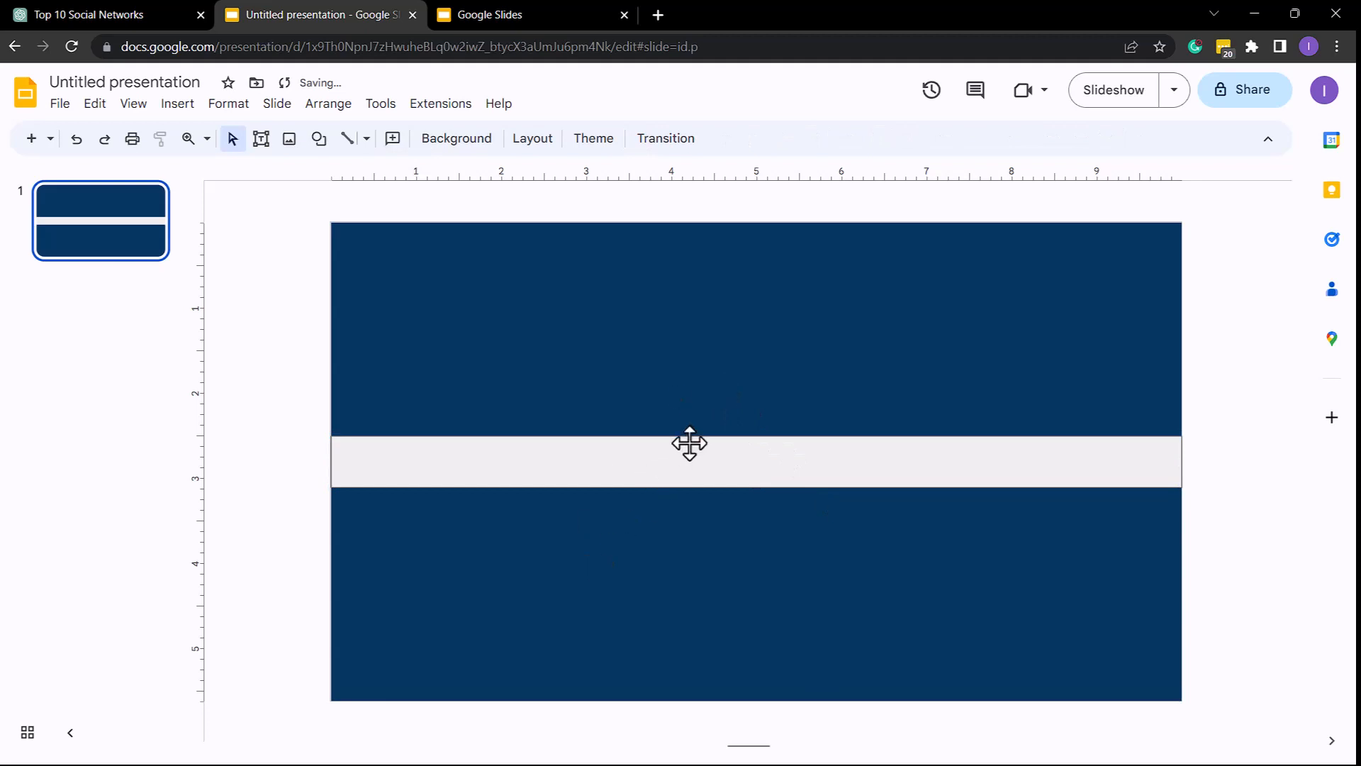
Make the full-width rectangle's border transparent
click(610, 455)
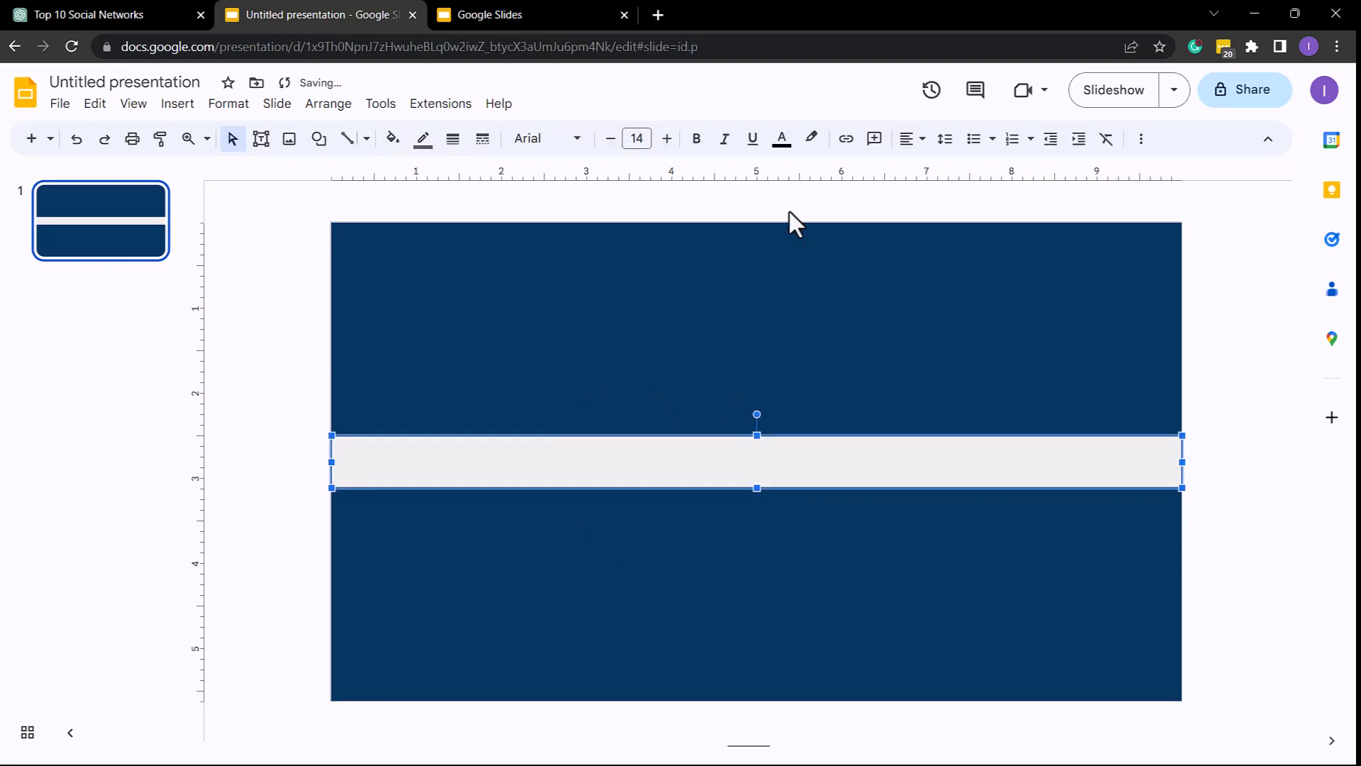
click(454, 152)
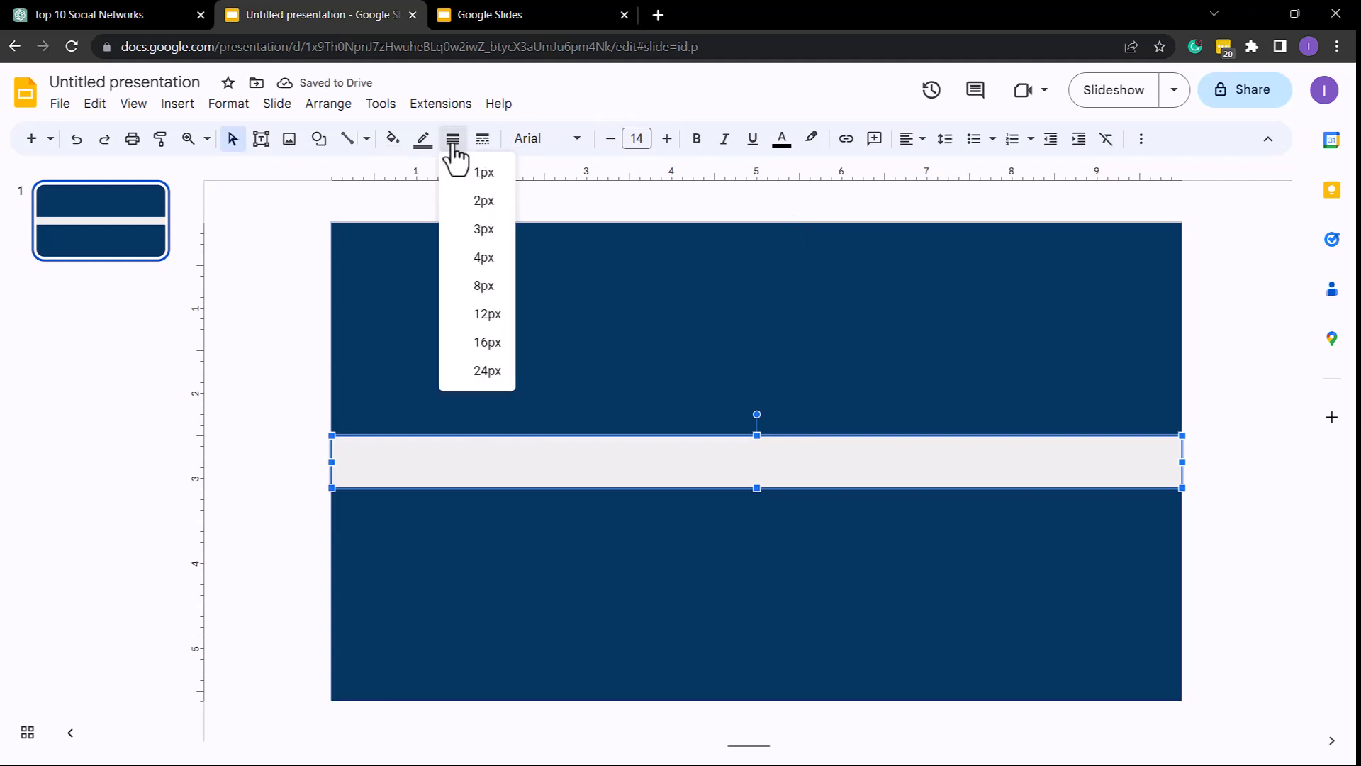
click(424, 139)
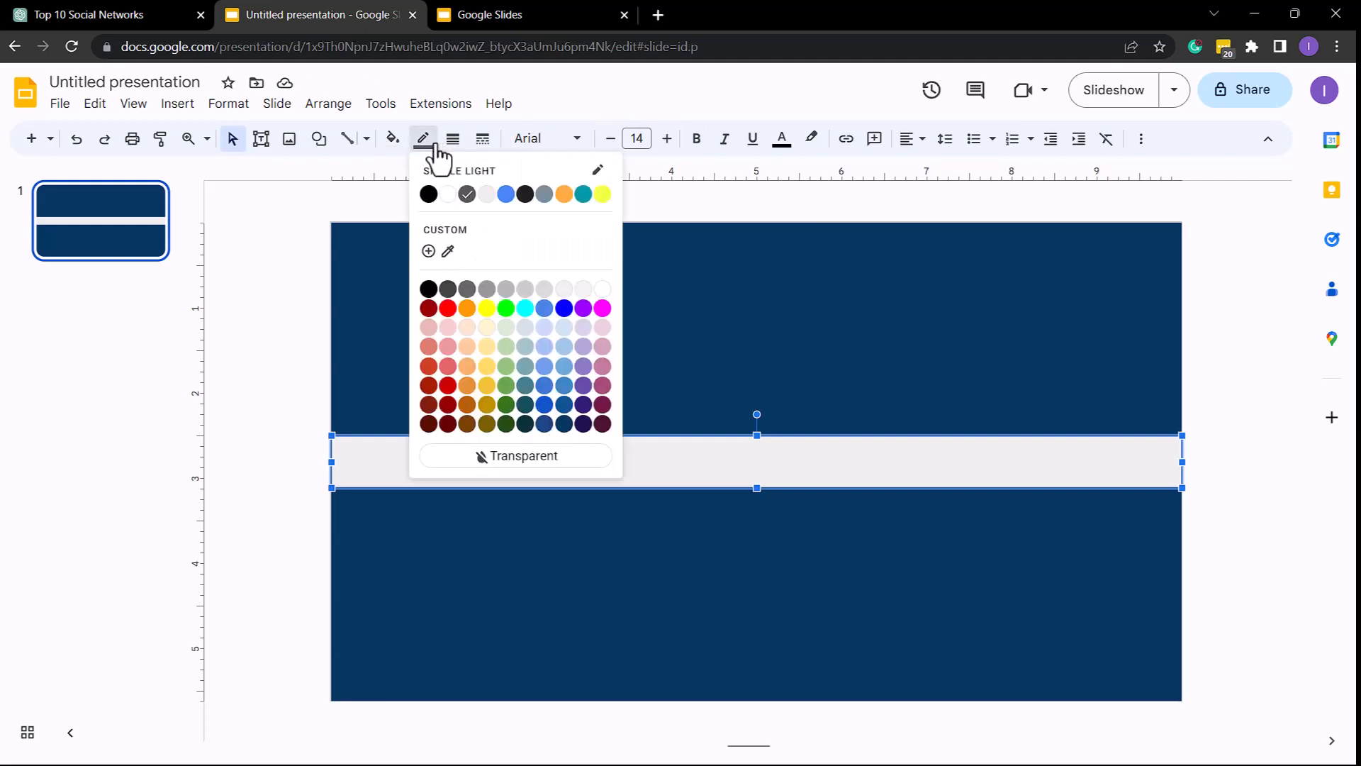
click(510, 457)
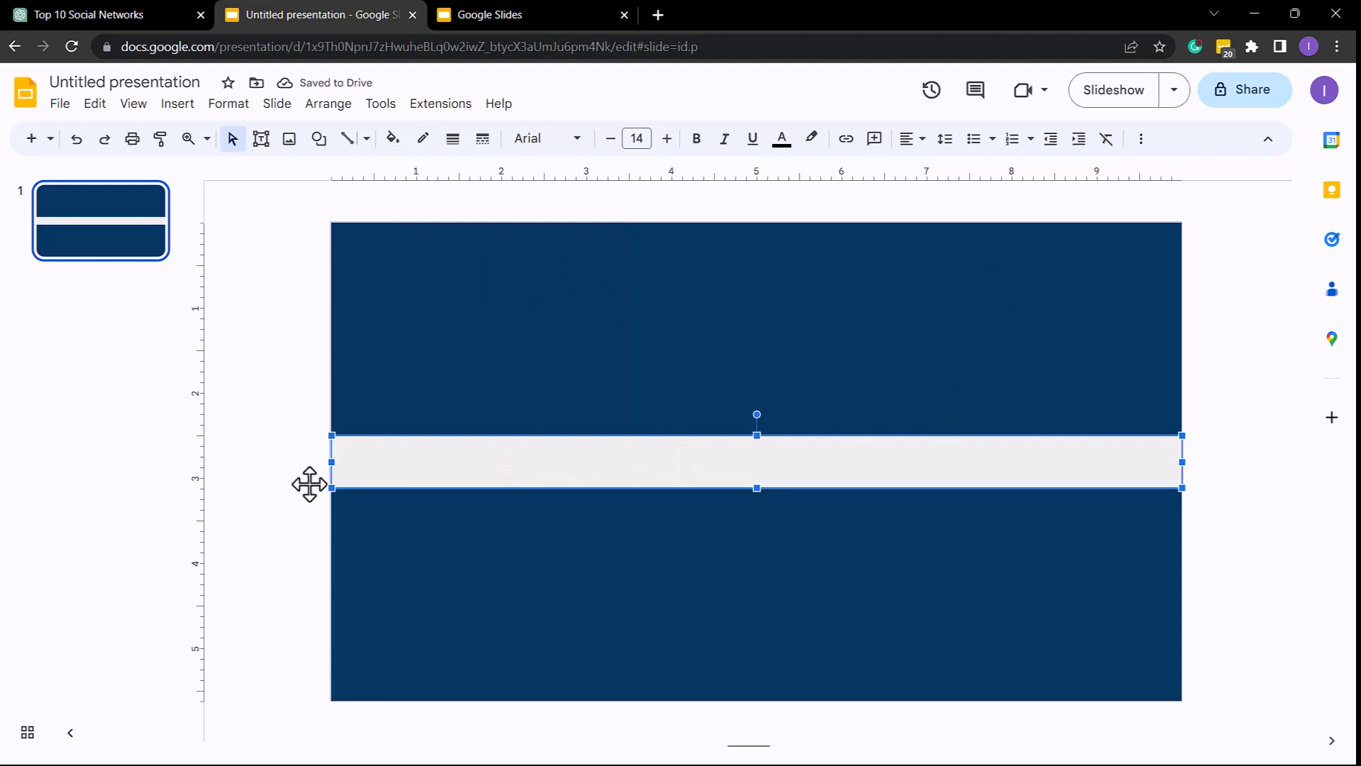
Send the full-width rectangle backward so that it sits behind the title text
right_click(580, 463)
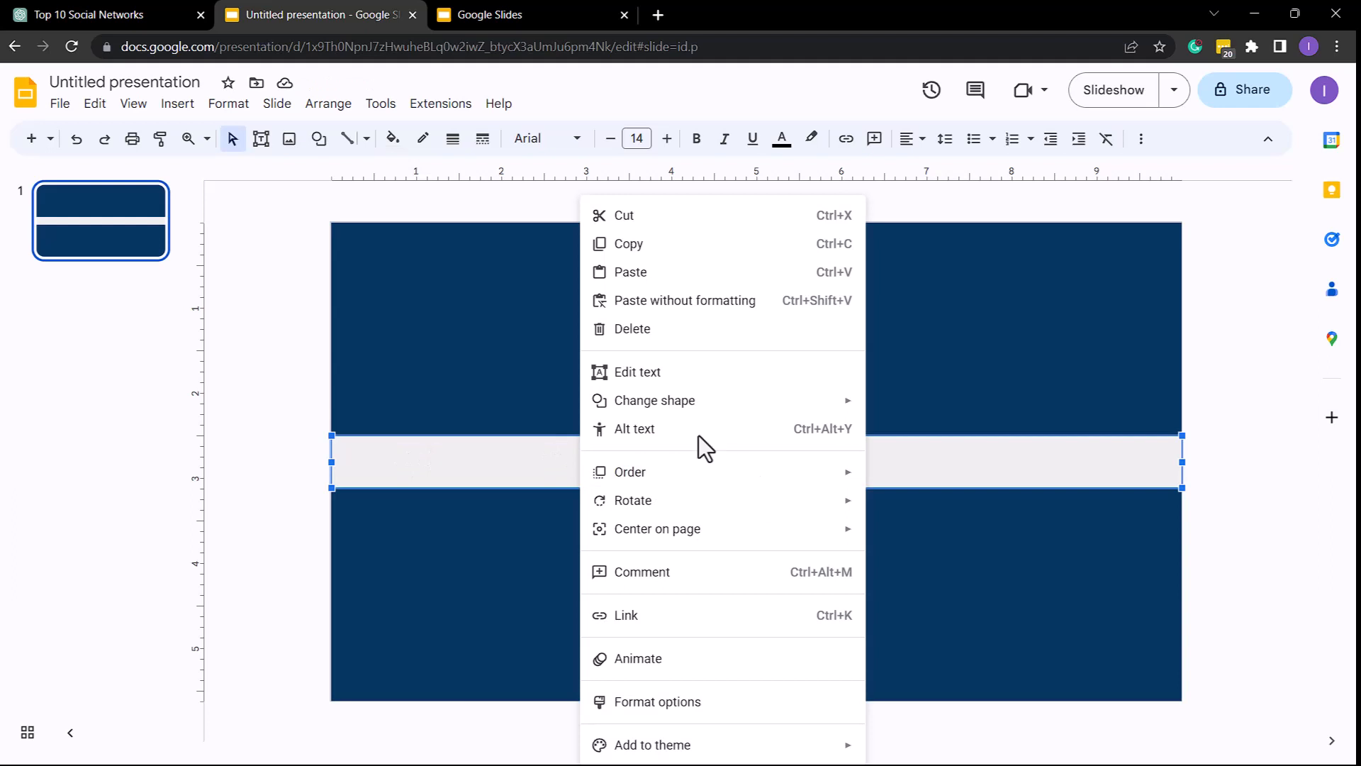
mouse_move(729, 475)
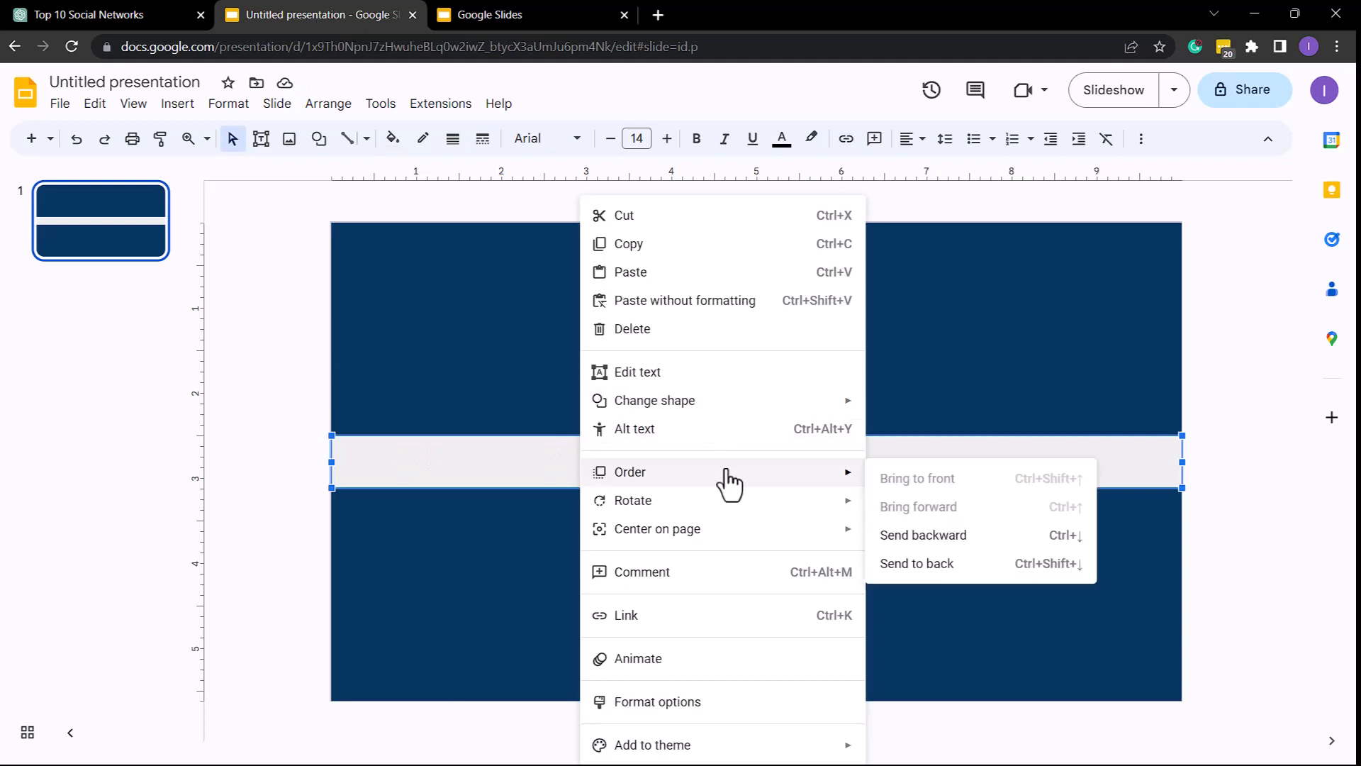
click(982, 542)
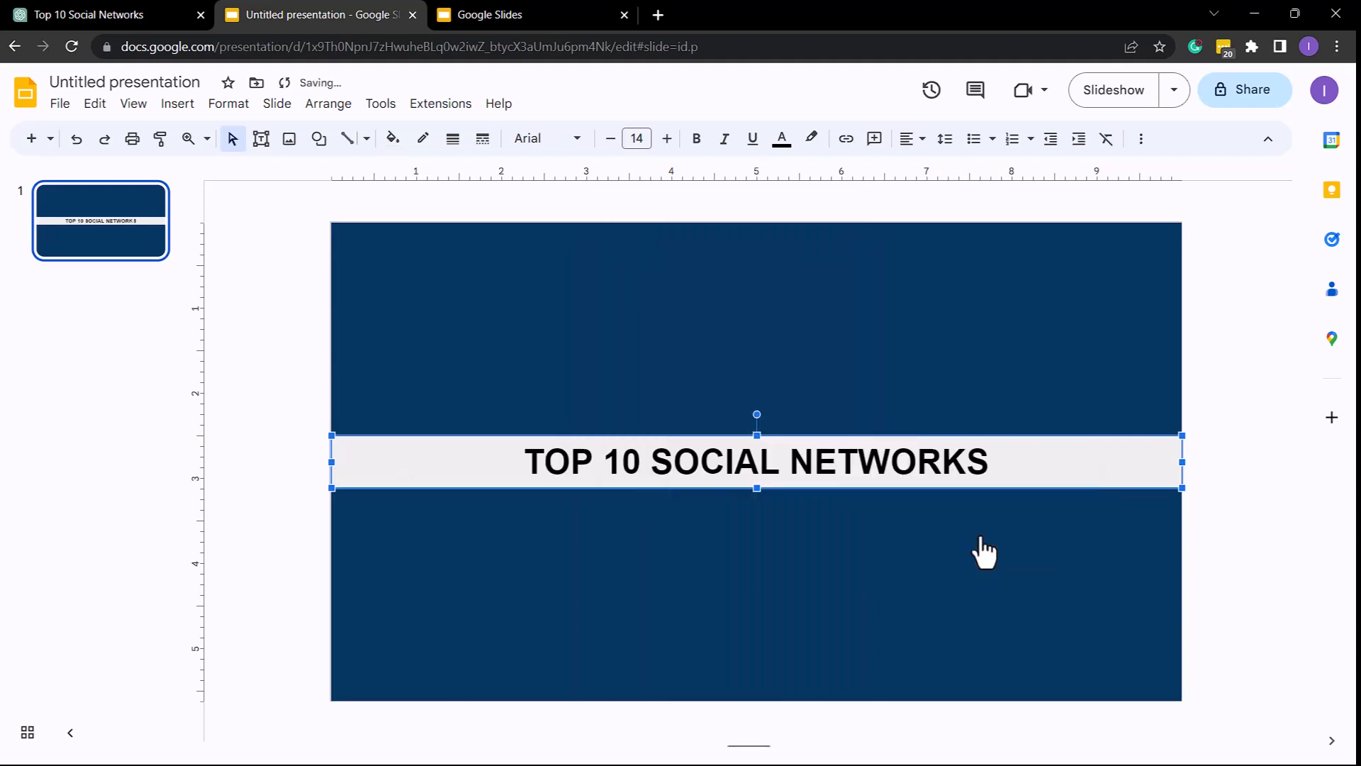
click(922, 337)
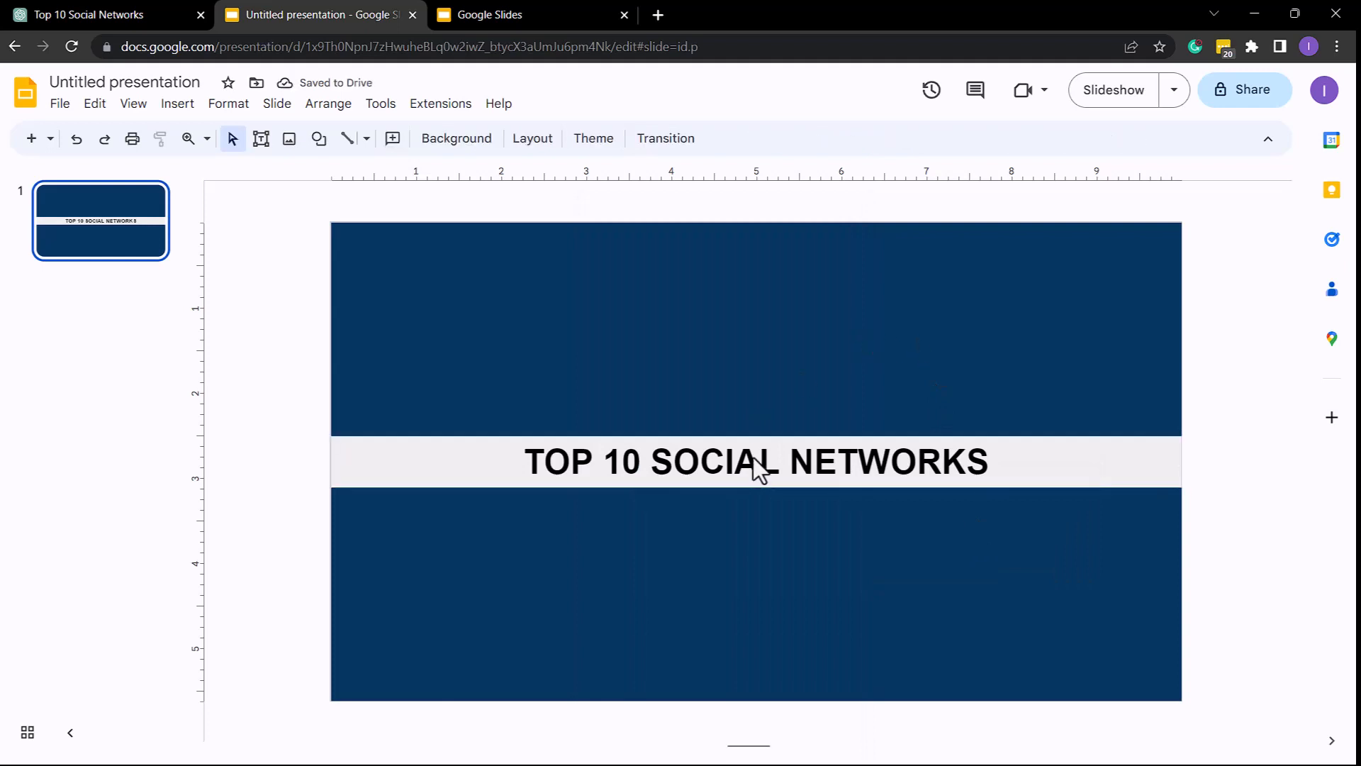
Change the title's text color to the same dark navy blue as the slide background
click(759, 468)
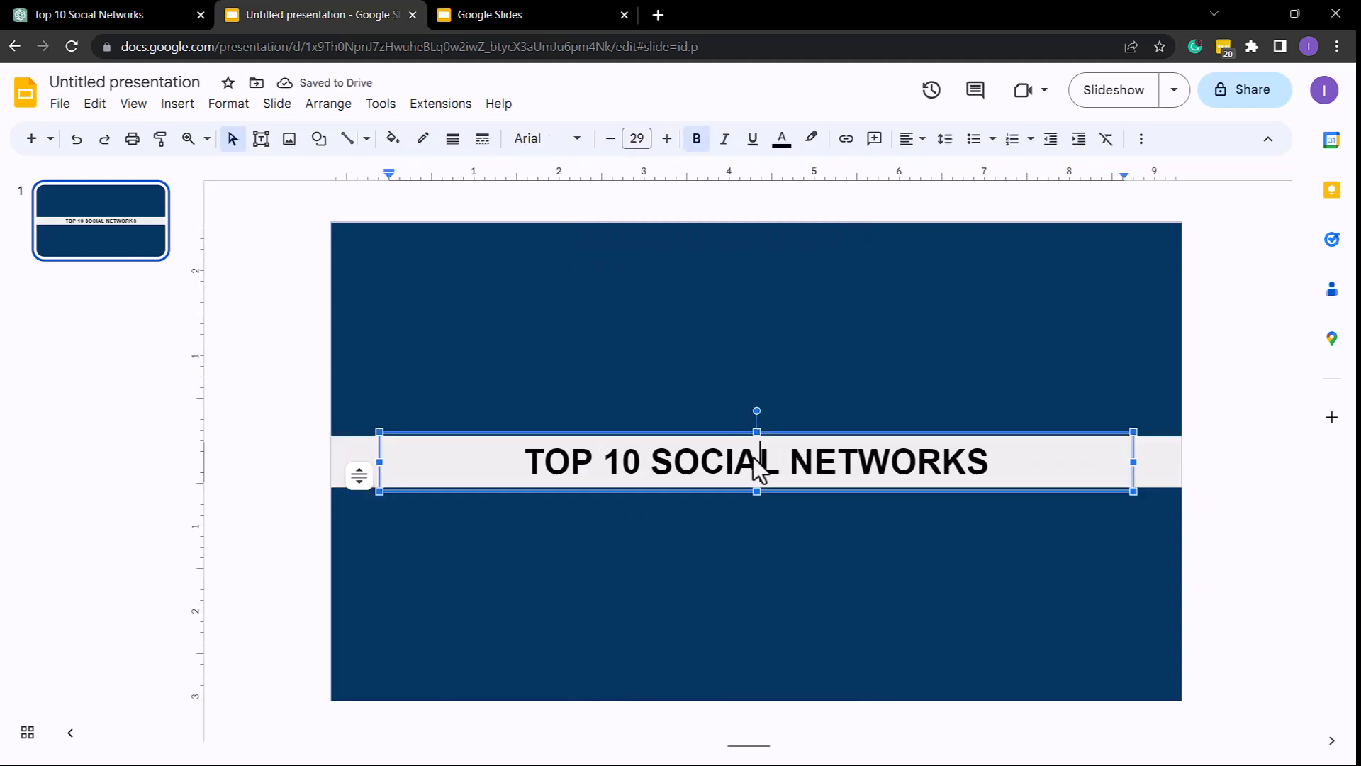
click(1127, 448)
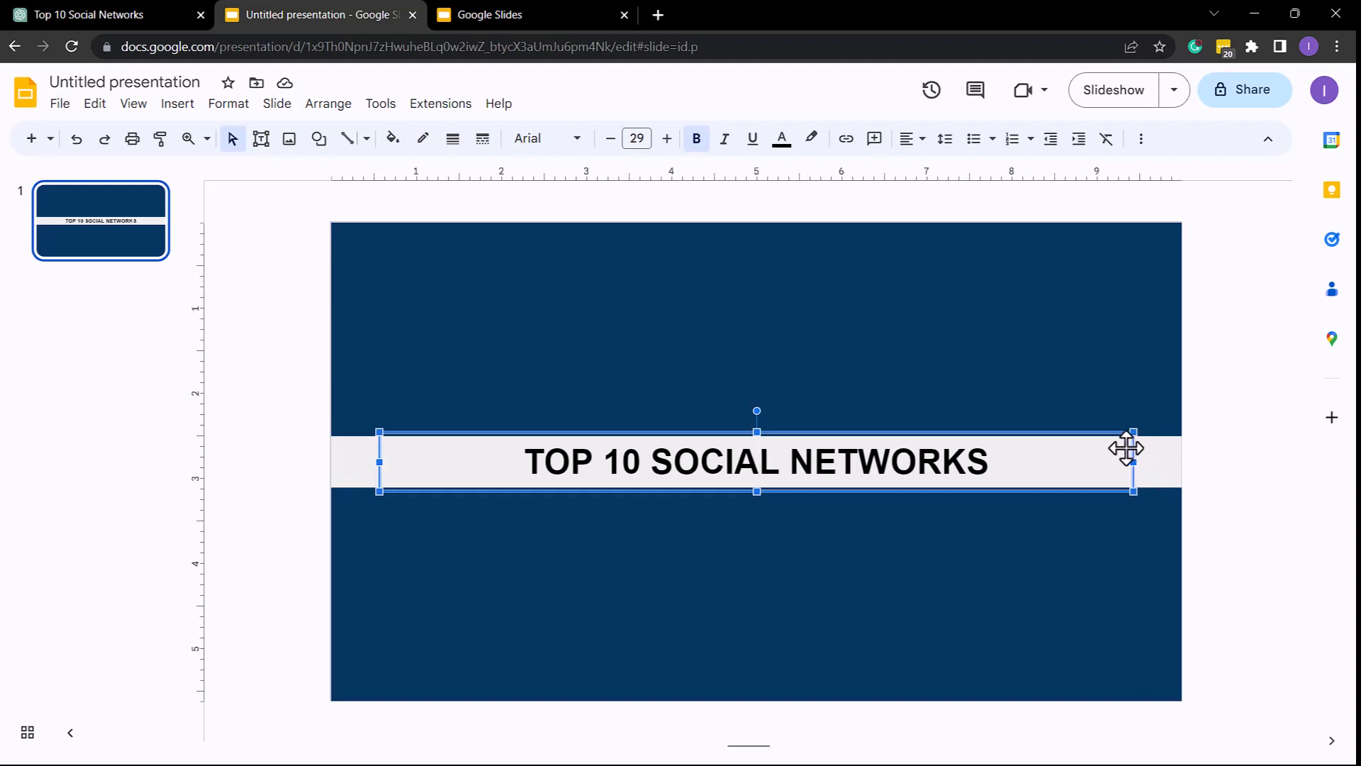
click(782, 140)
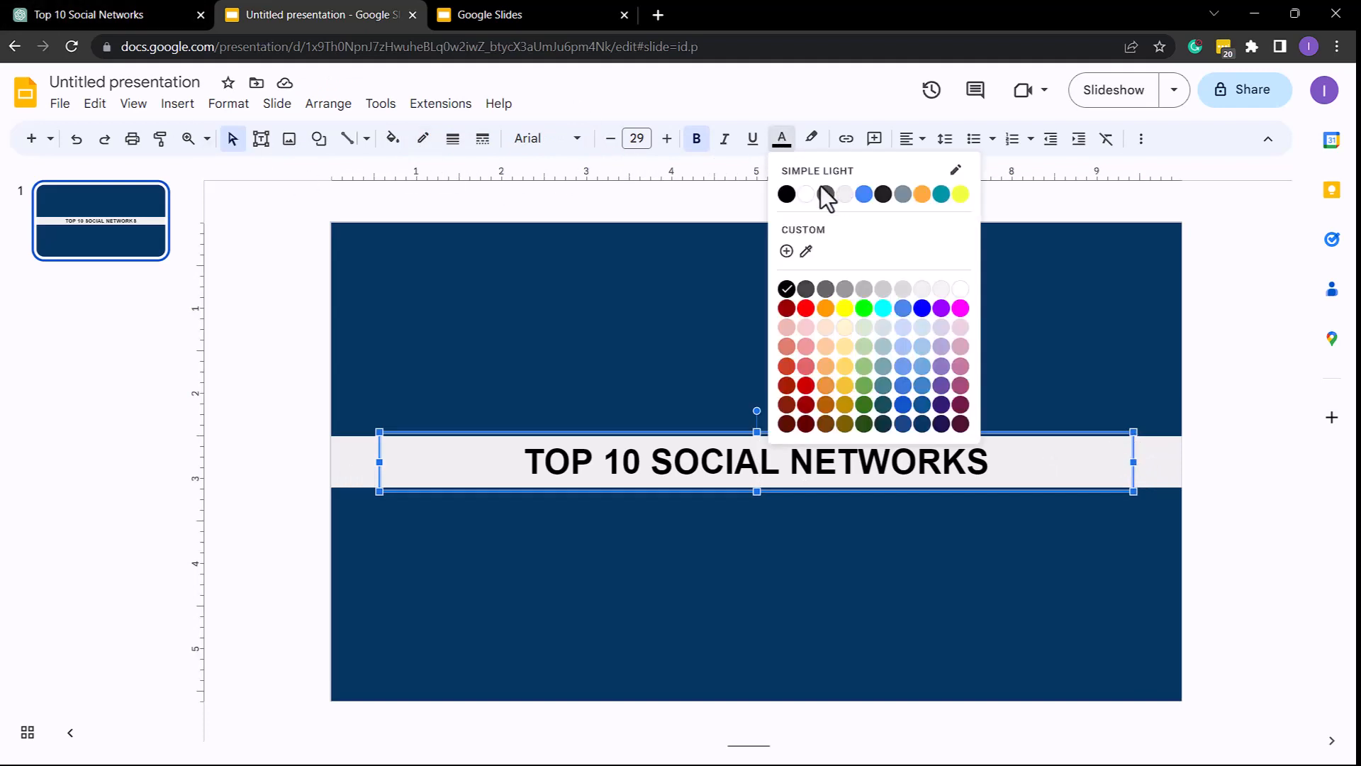
click(922, 424)
click(904, 356)
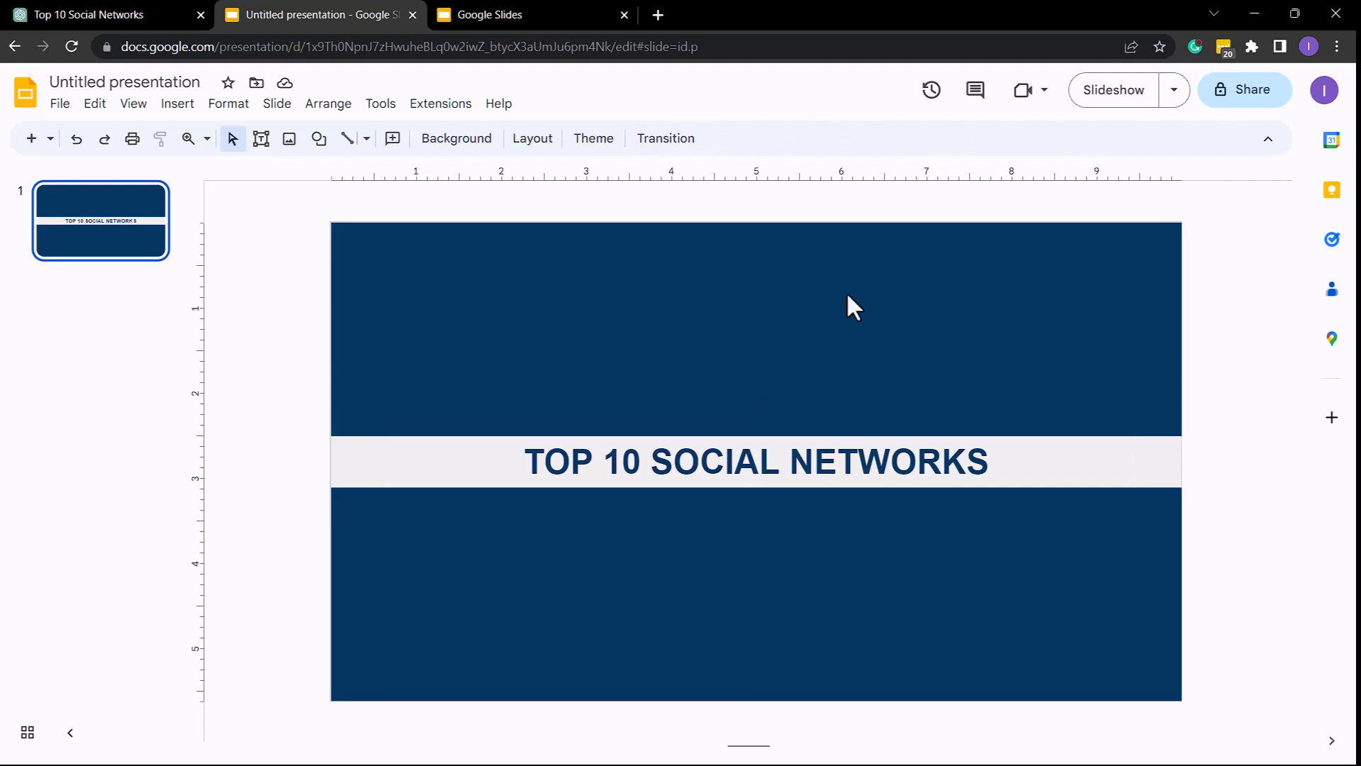
Add a second slide after the title slide and delete its title and body text placeholders
click(17, 347)
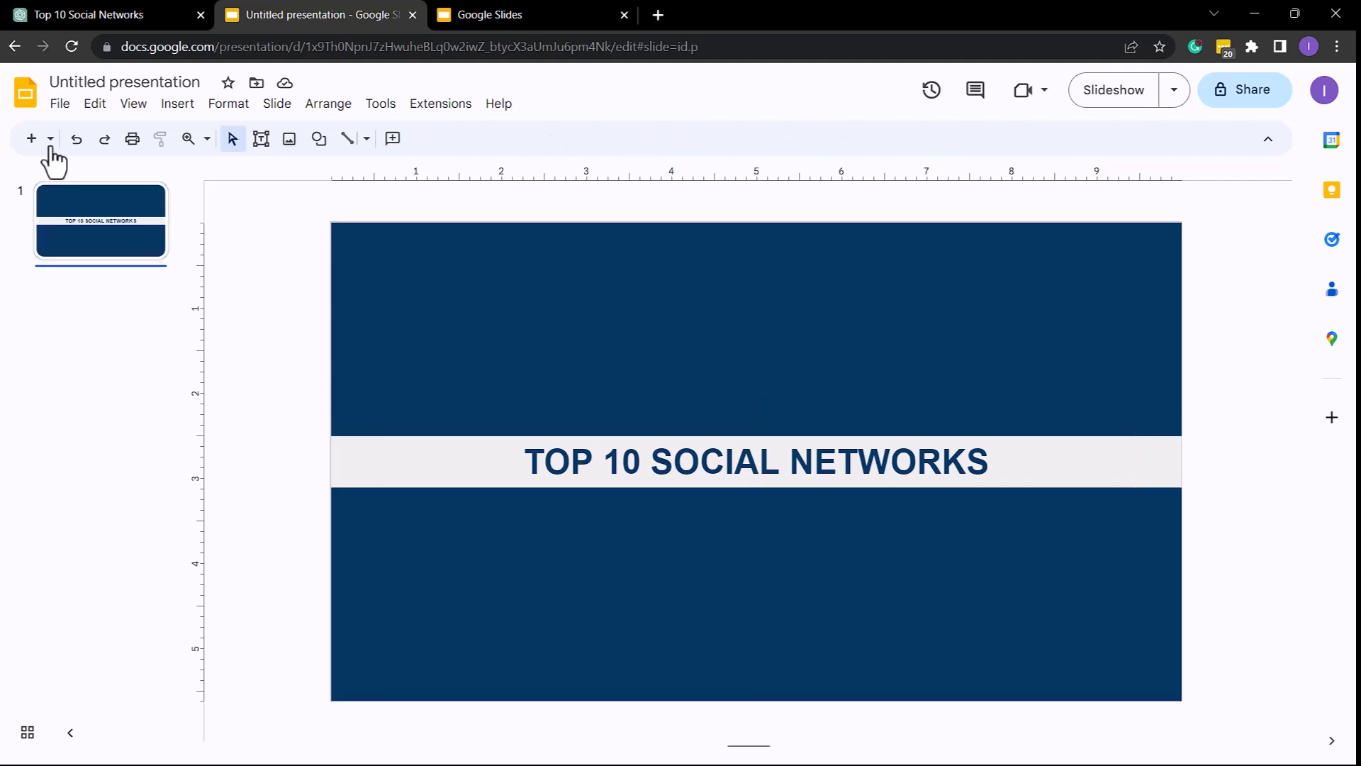
key(ctrl+m)
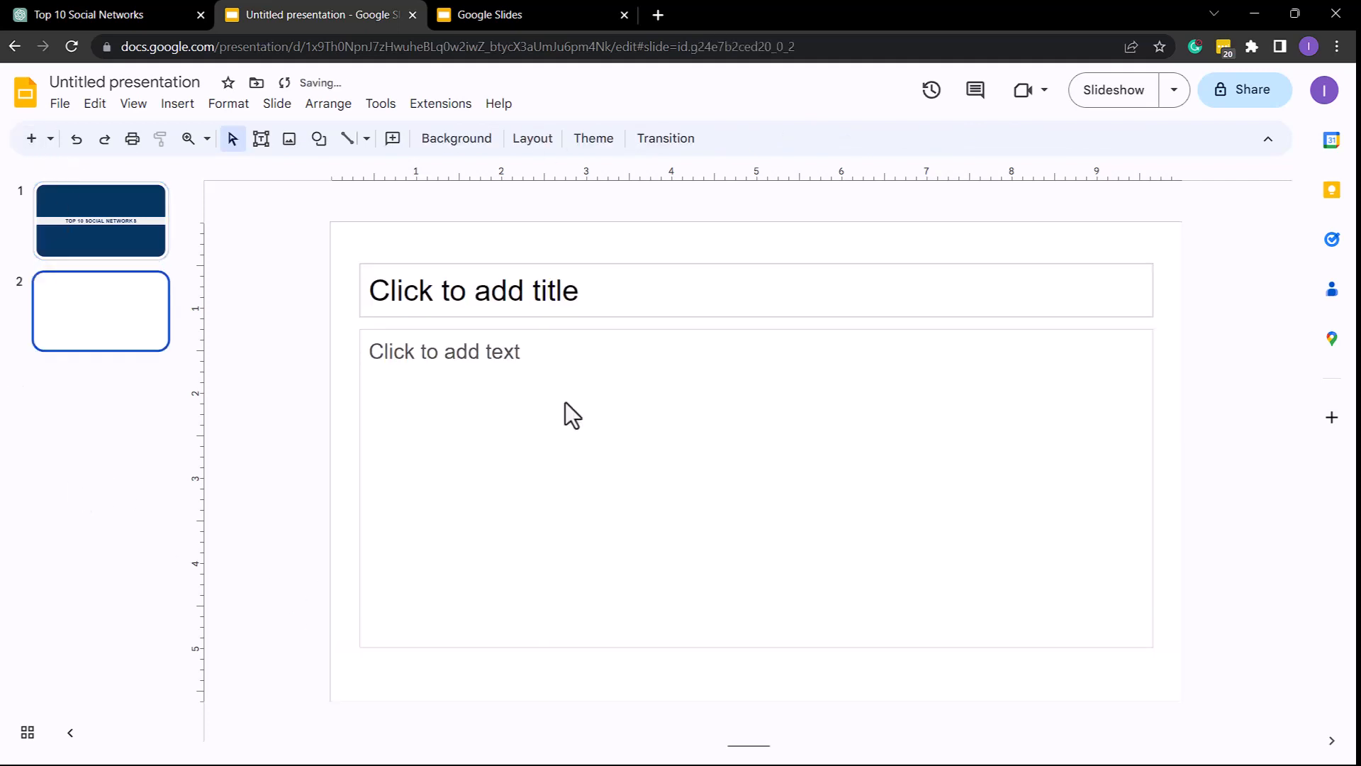
click(544, 265)
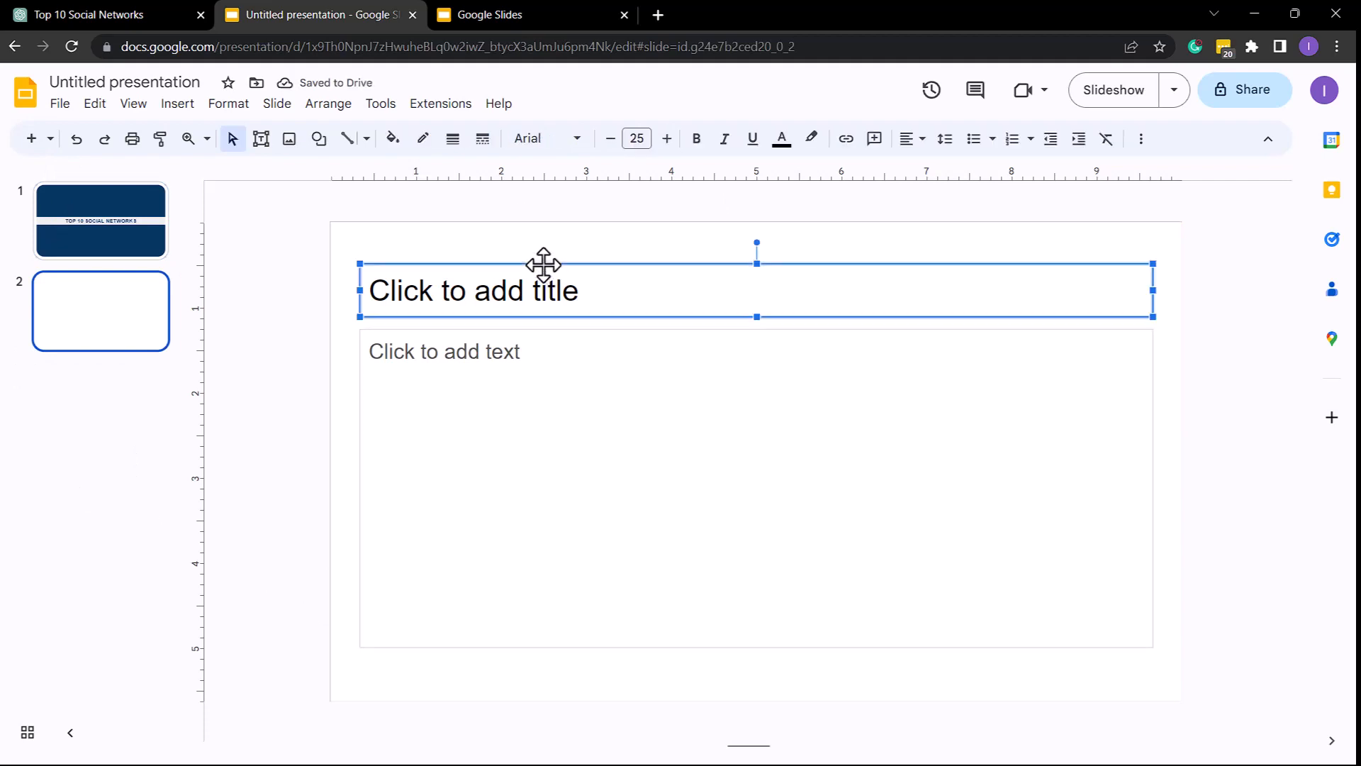
key(Delete)
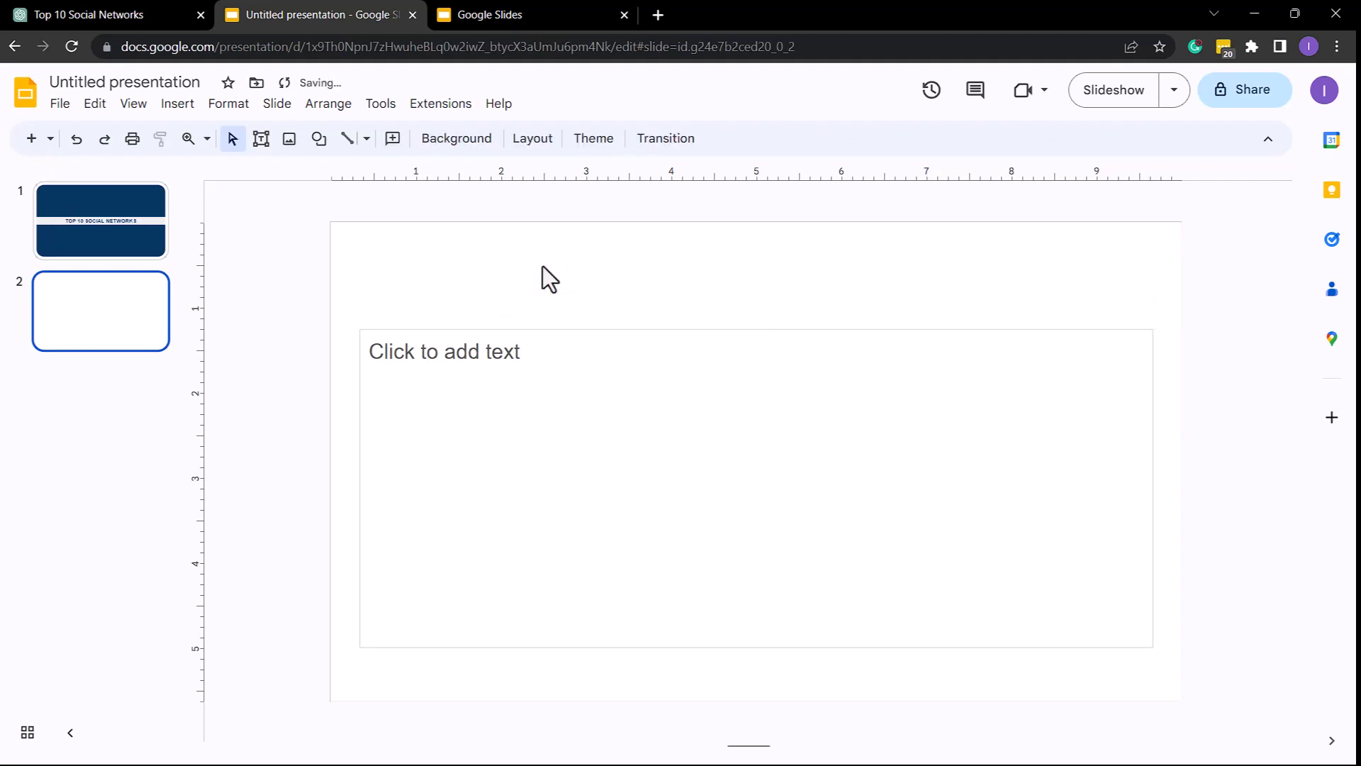
click(514, 332)
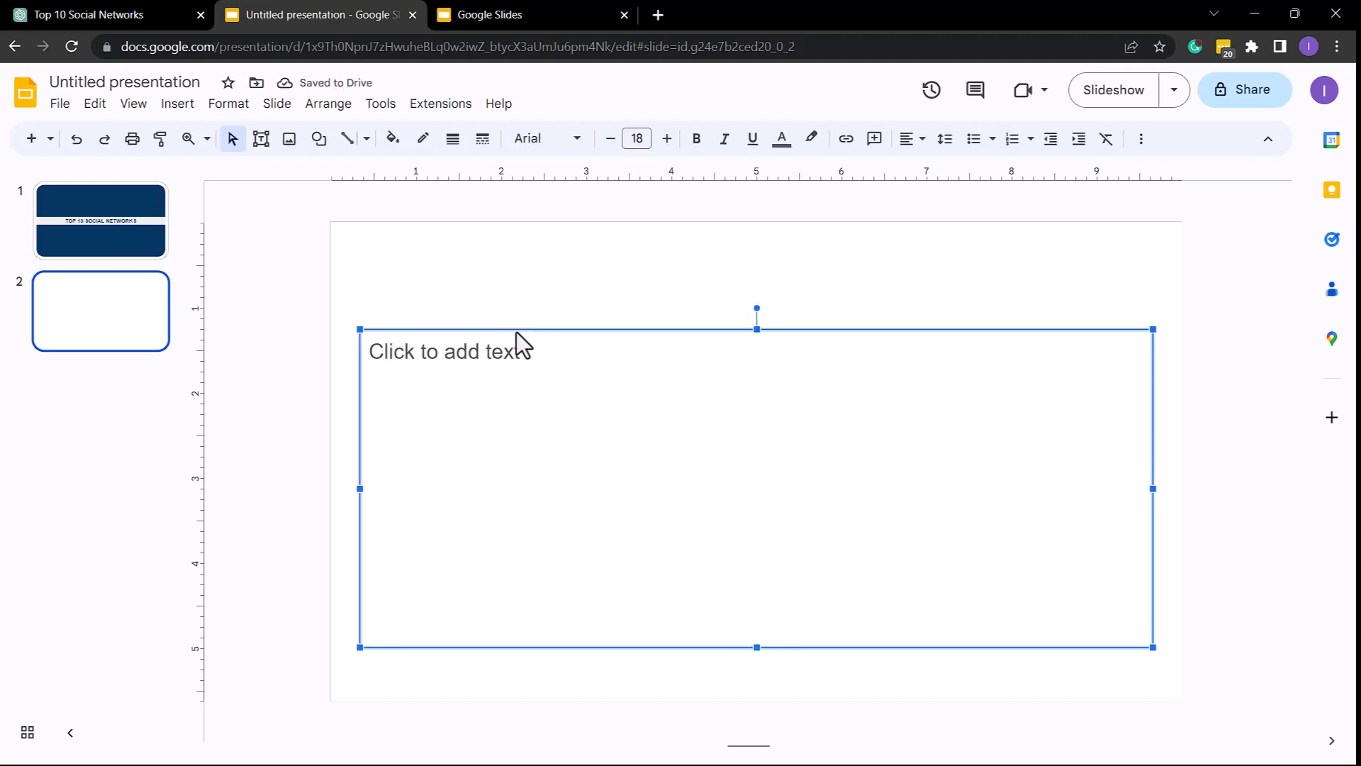
key(Delete)
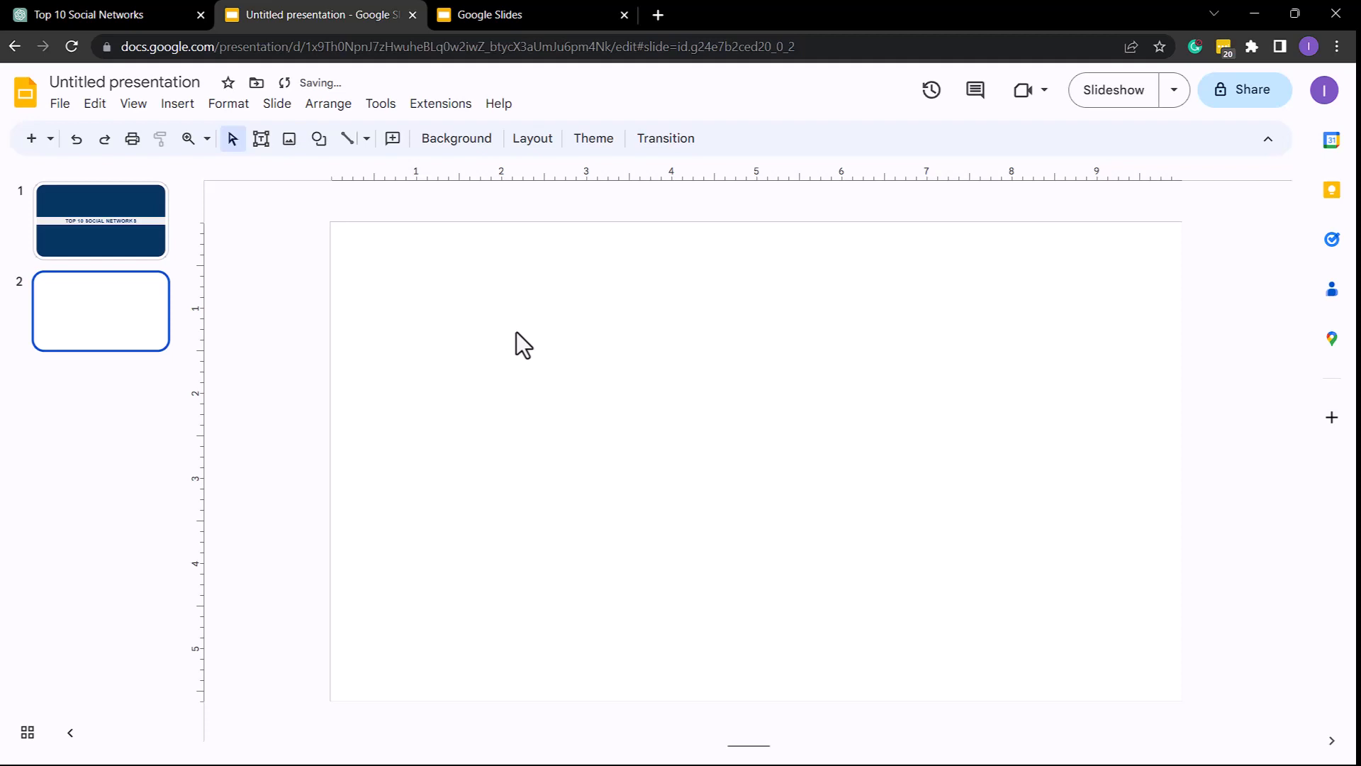
Switch to ChatGPT and read the slide deck outline for the introduction slide's title and bullet points
click(97, 11)
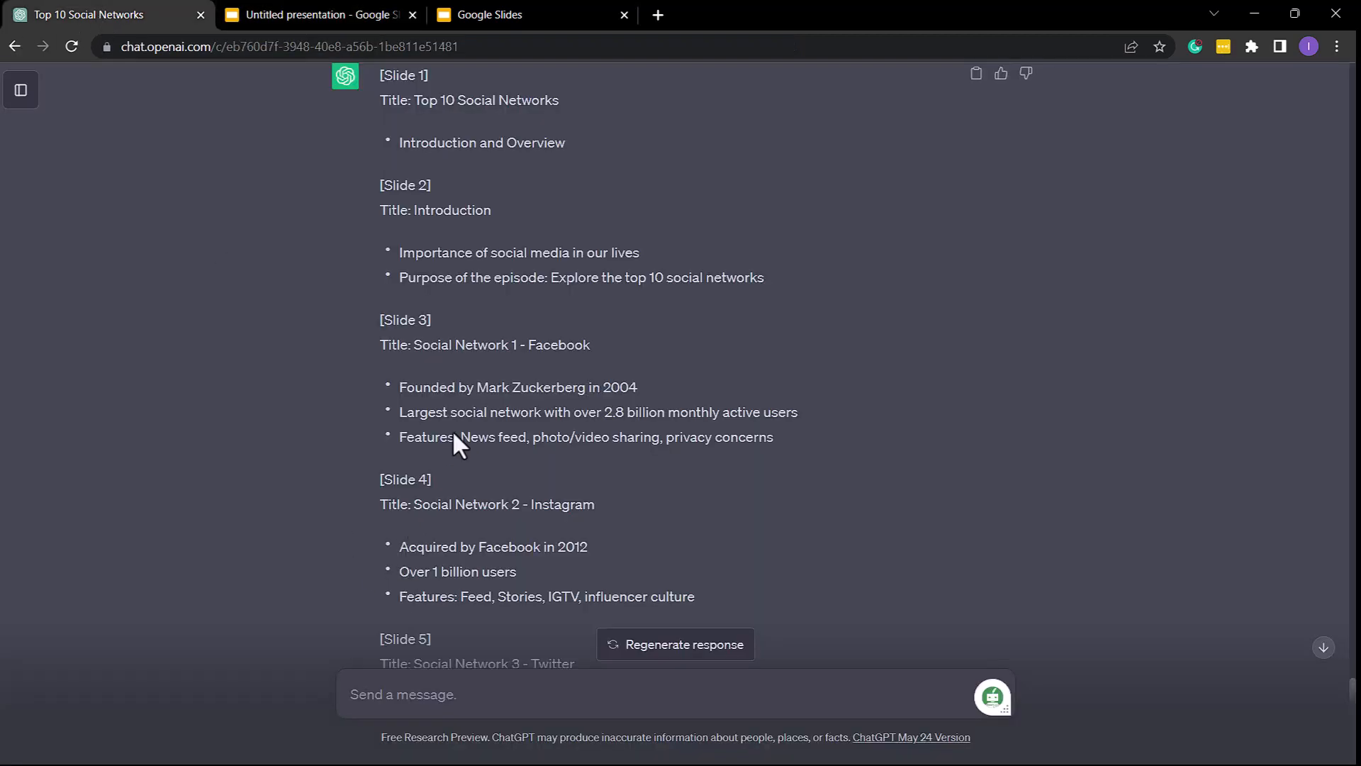
scroll(454, 435, up, 2)
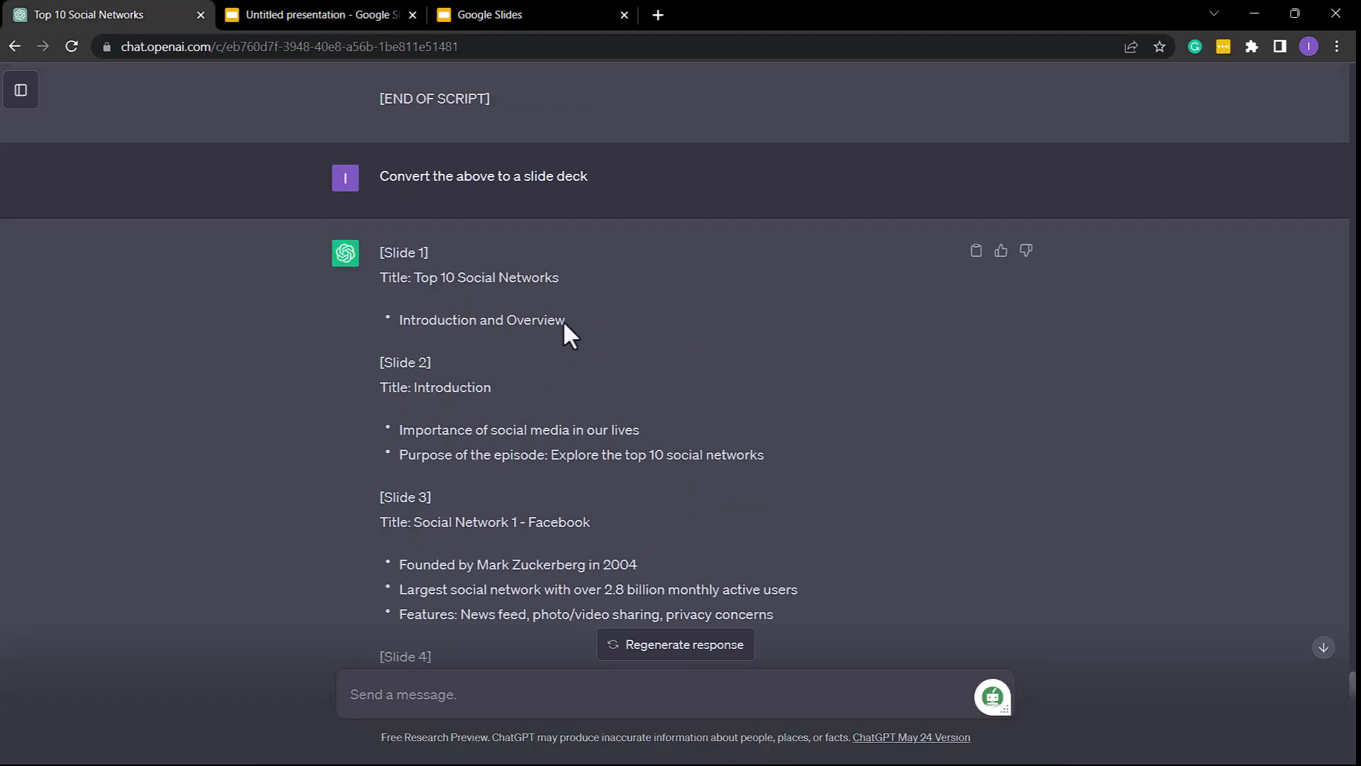
scroll(511, 447, down, 1)
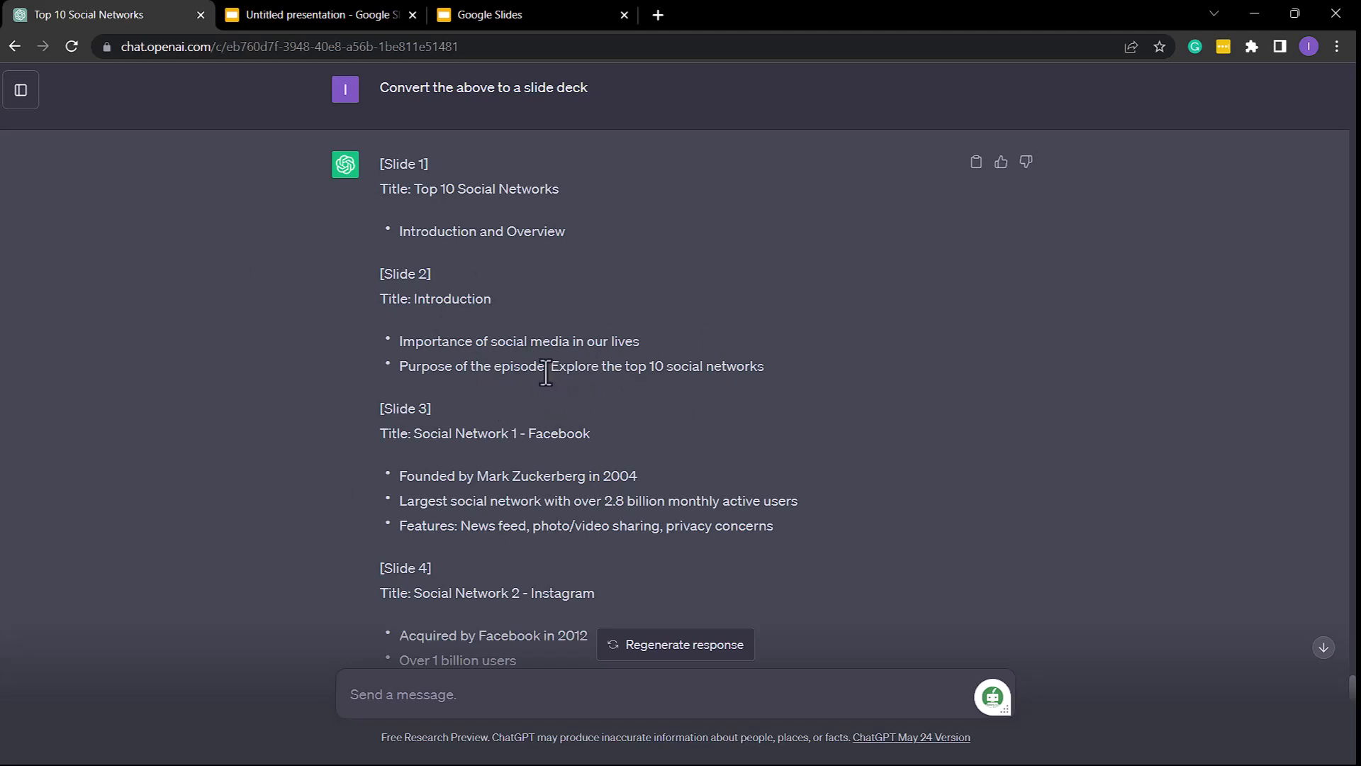
drag(547, 366, 498, 377)
Return to the untitled presentation in Google Slides and close the spare Google Slides browser tab
click(593, 11)
click(327, 8)
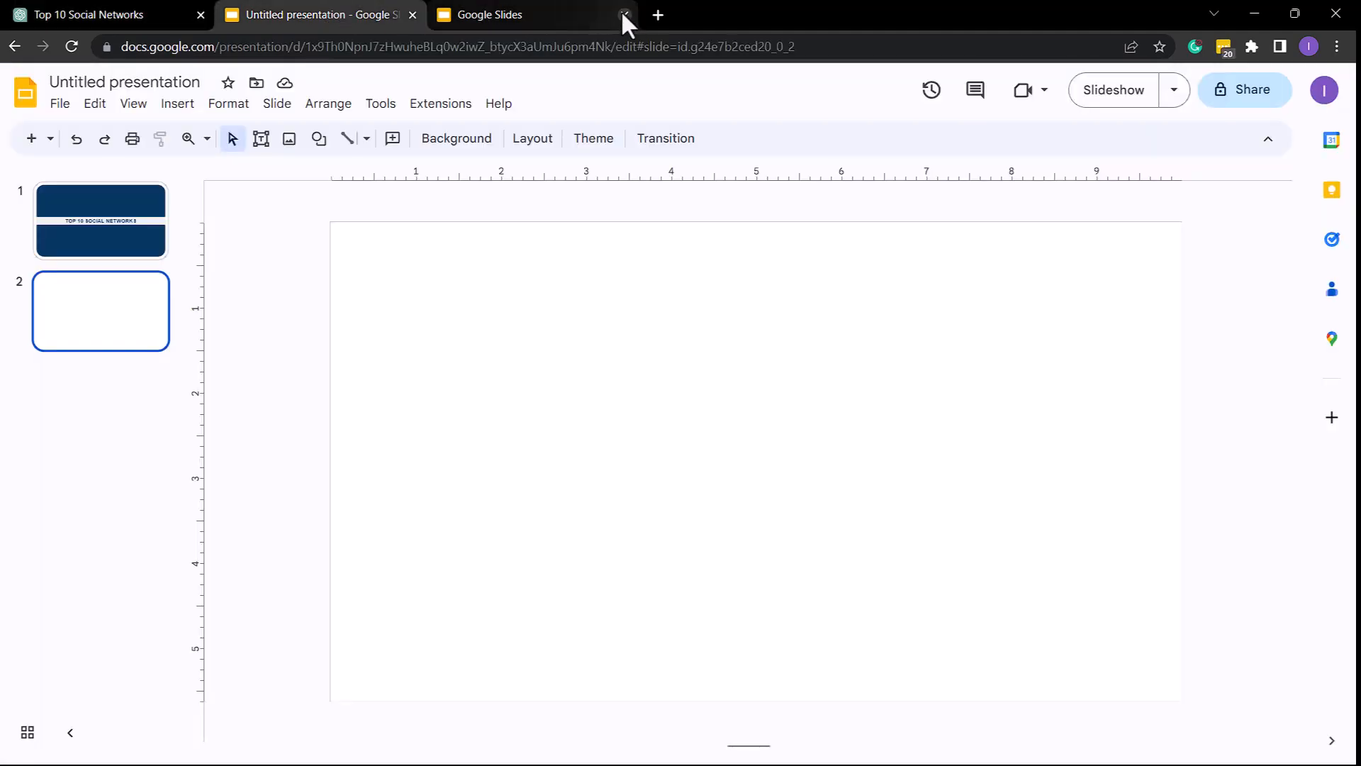
click(624, 15)
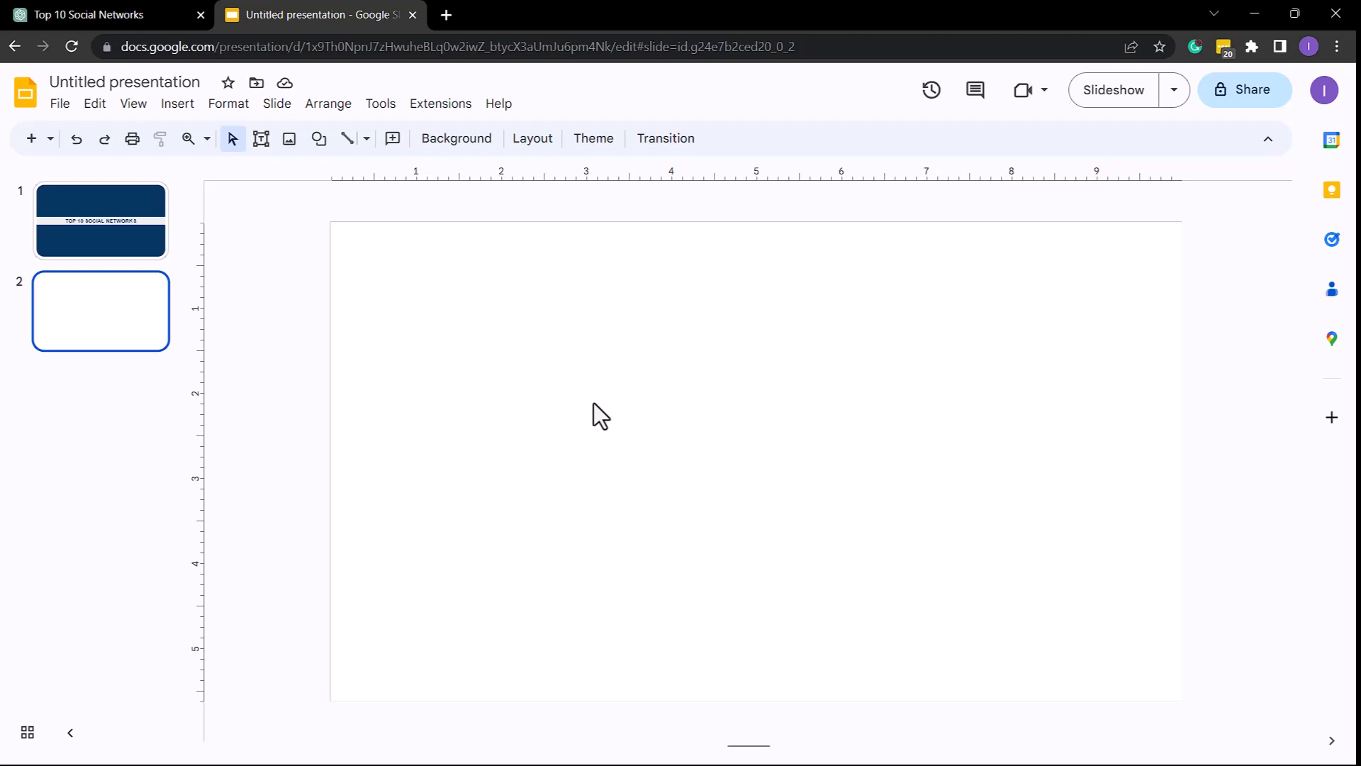
Draw a rounded rectangle about 3.2 inches wide and 4.9 inches tall on the left part of slide 2
click(319, 140)
mouse_move(370, 176)
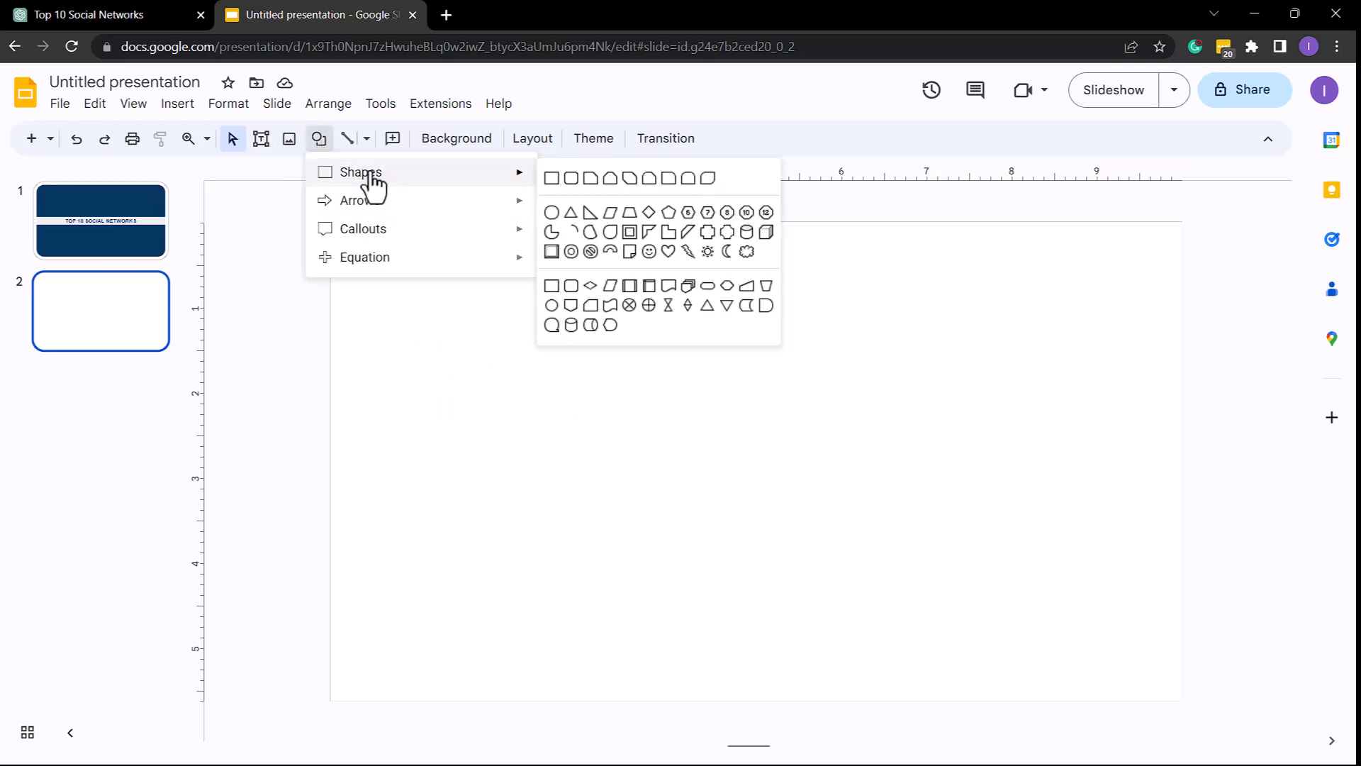
click(571, 178)
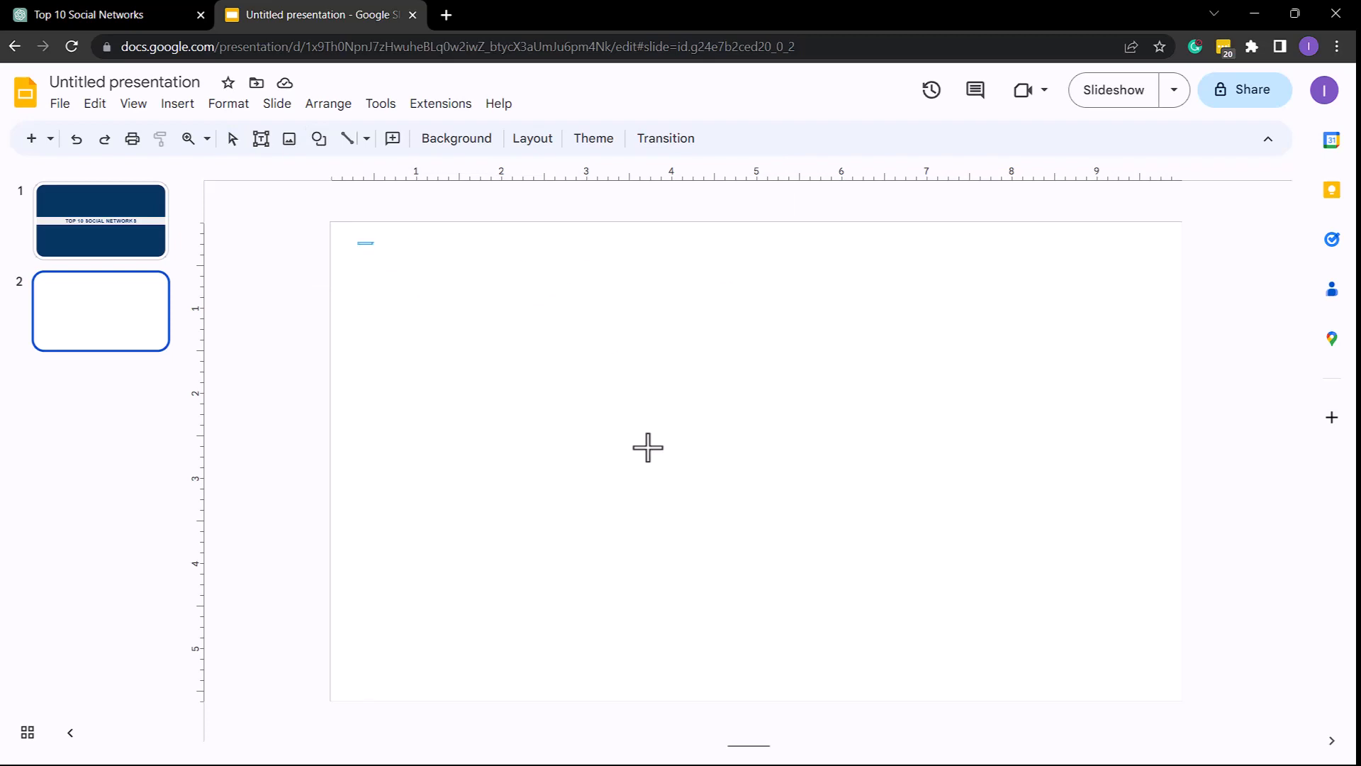
drag(648, 446, 630, 661)
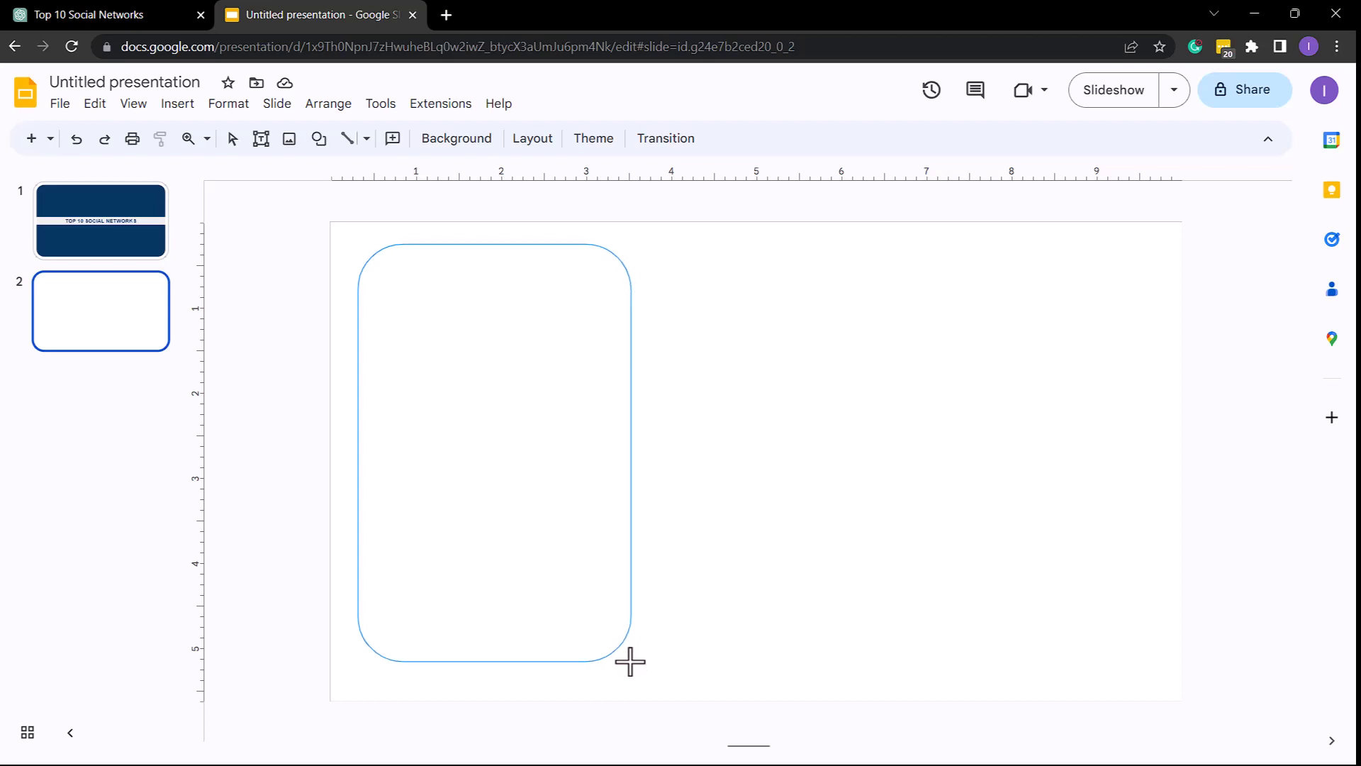
drag(630, 661, 631, 662)
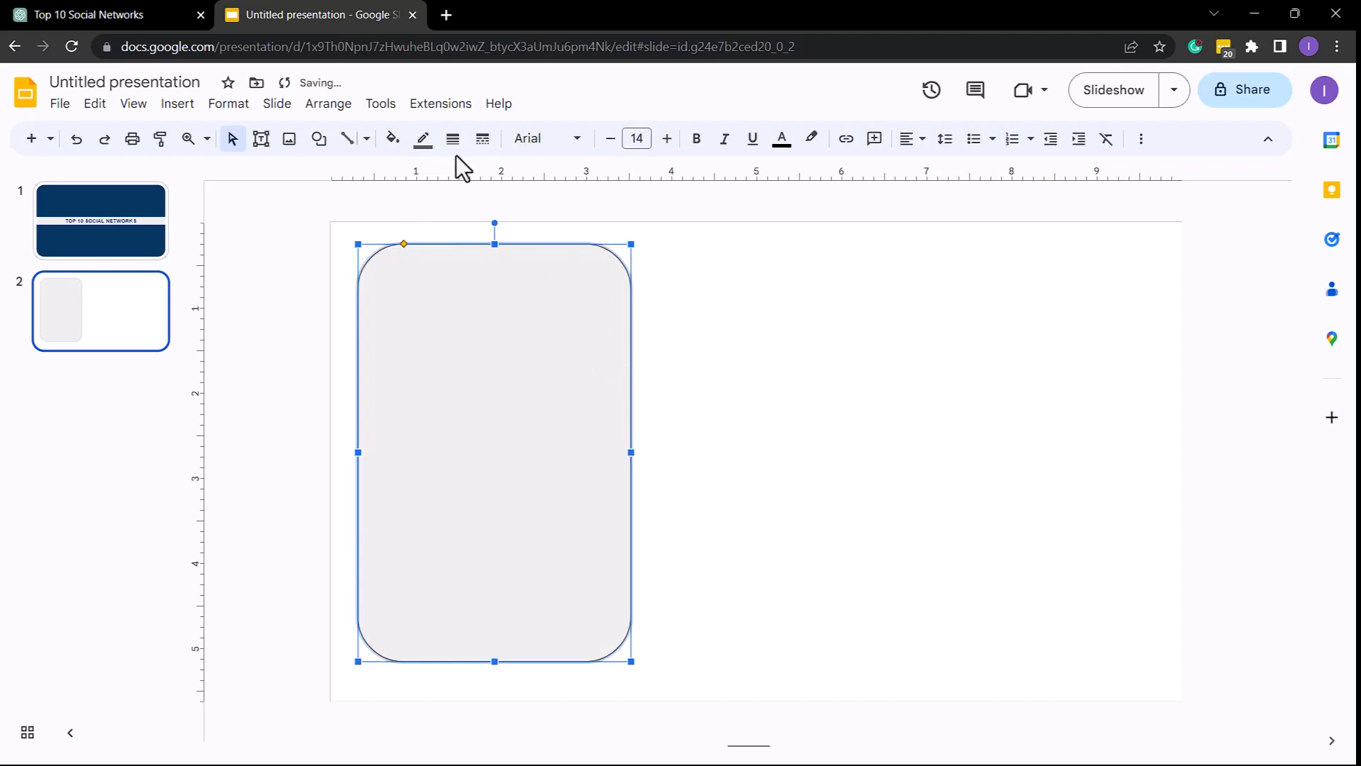
Fill the rounded rectangle with the title slide's dark navy blue and make its border transparent
click(393, 139)
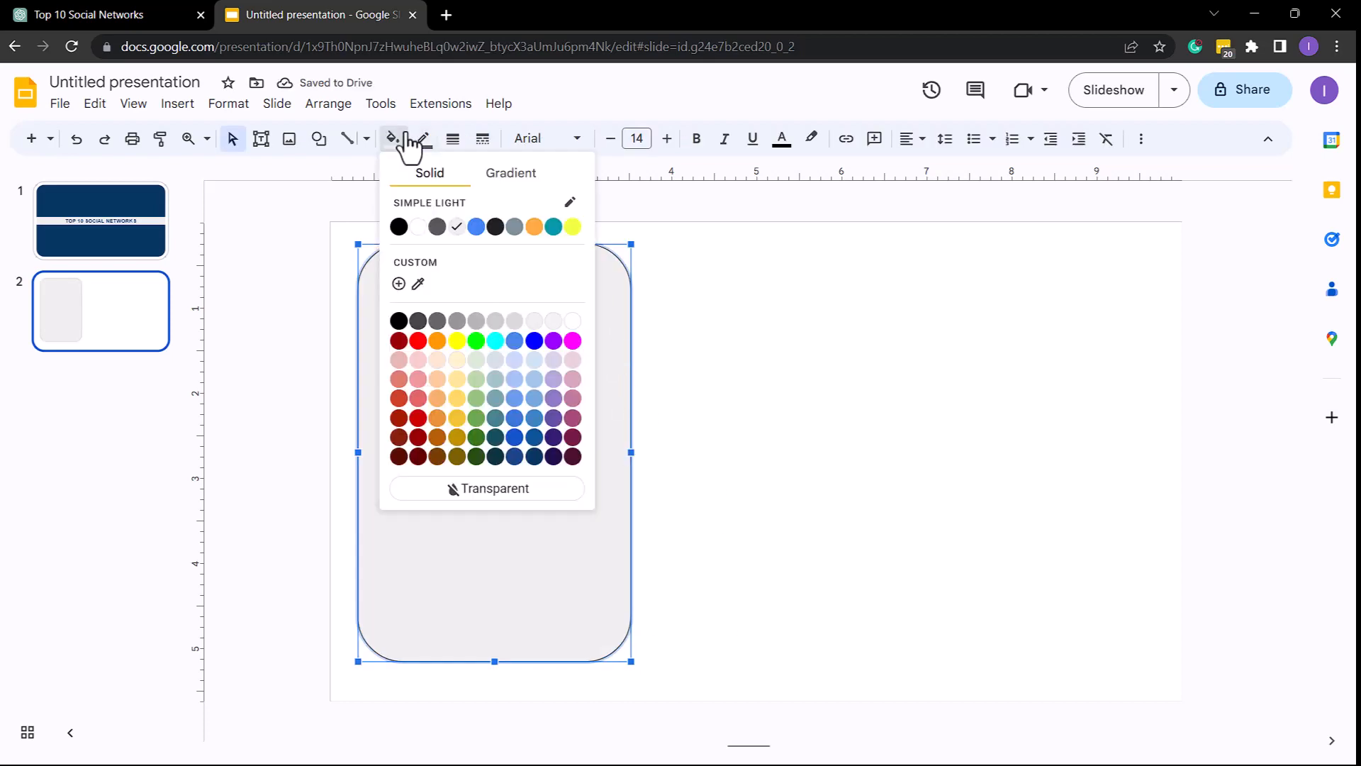
click(535, 457)
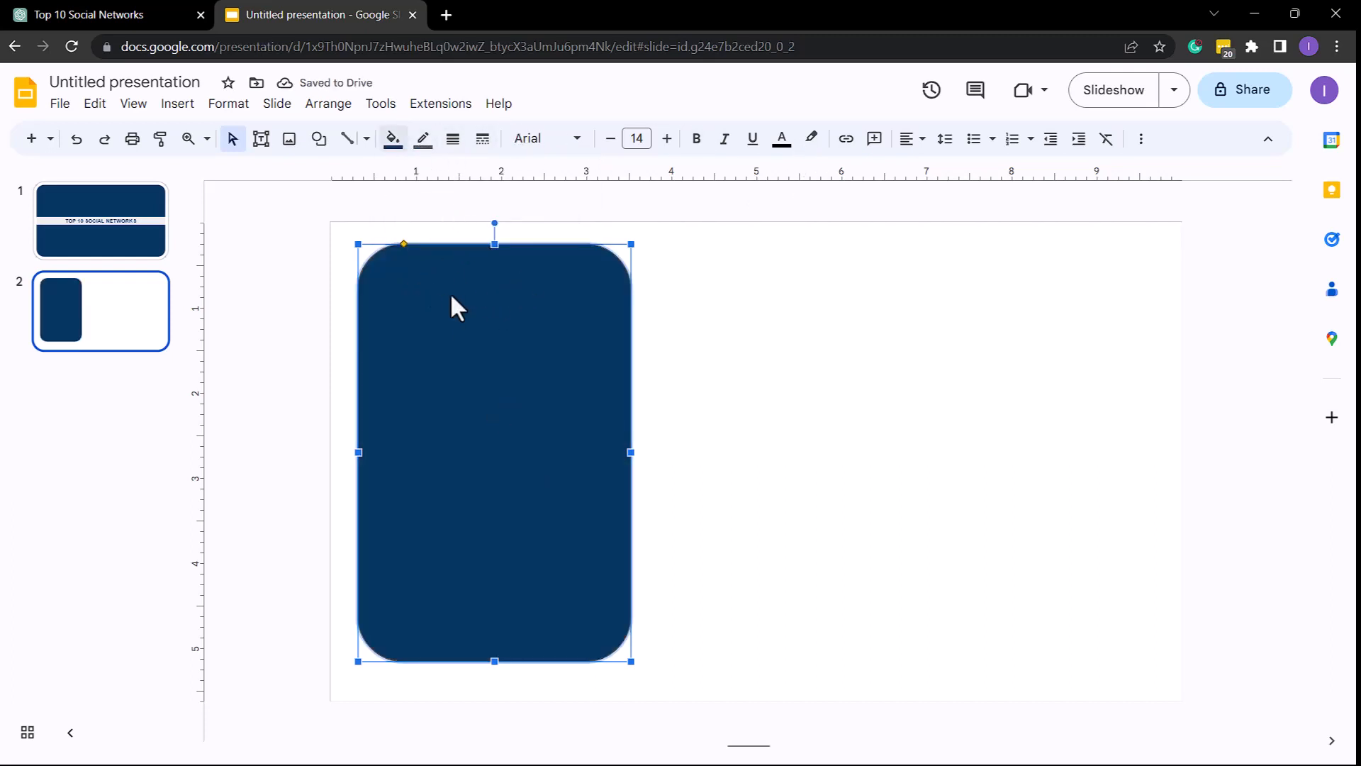
click(423, 138)
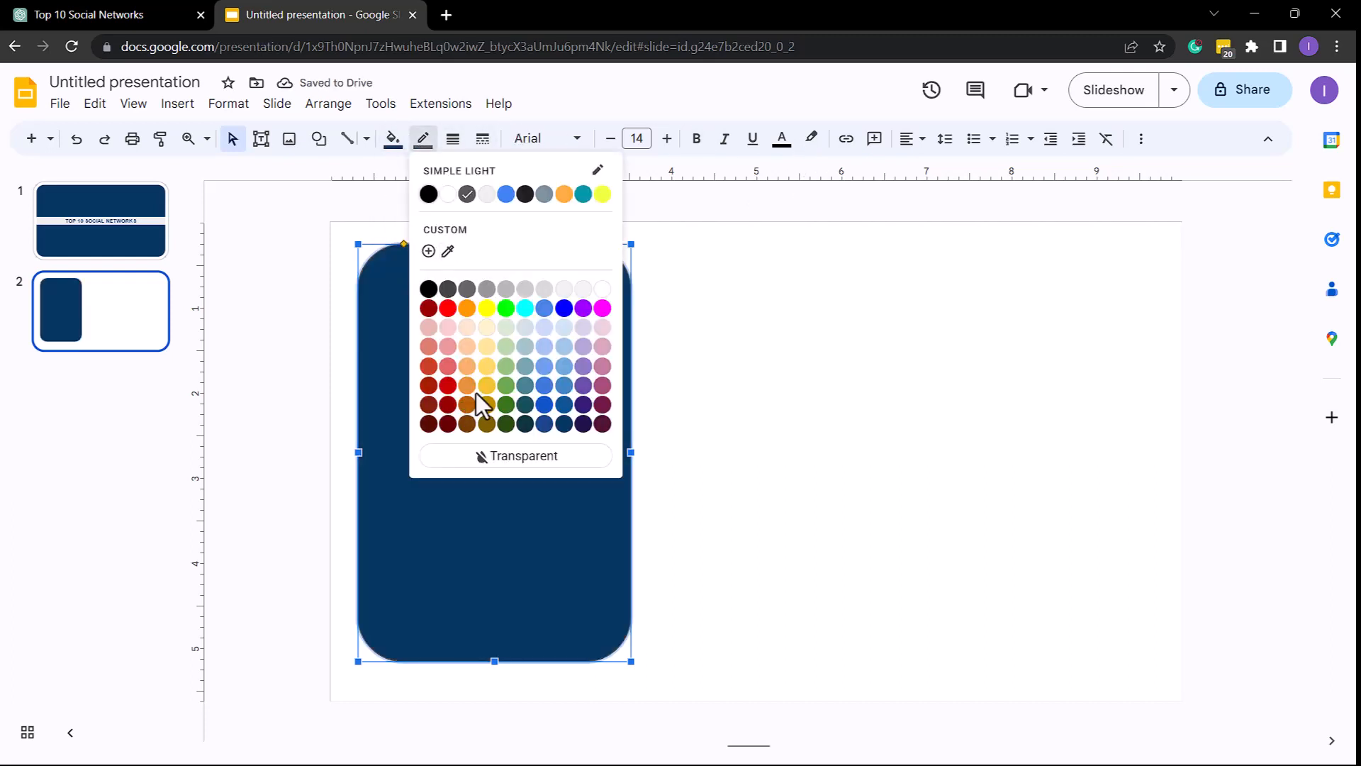
click(499, 461)
click(721, 376)
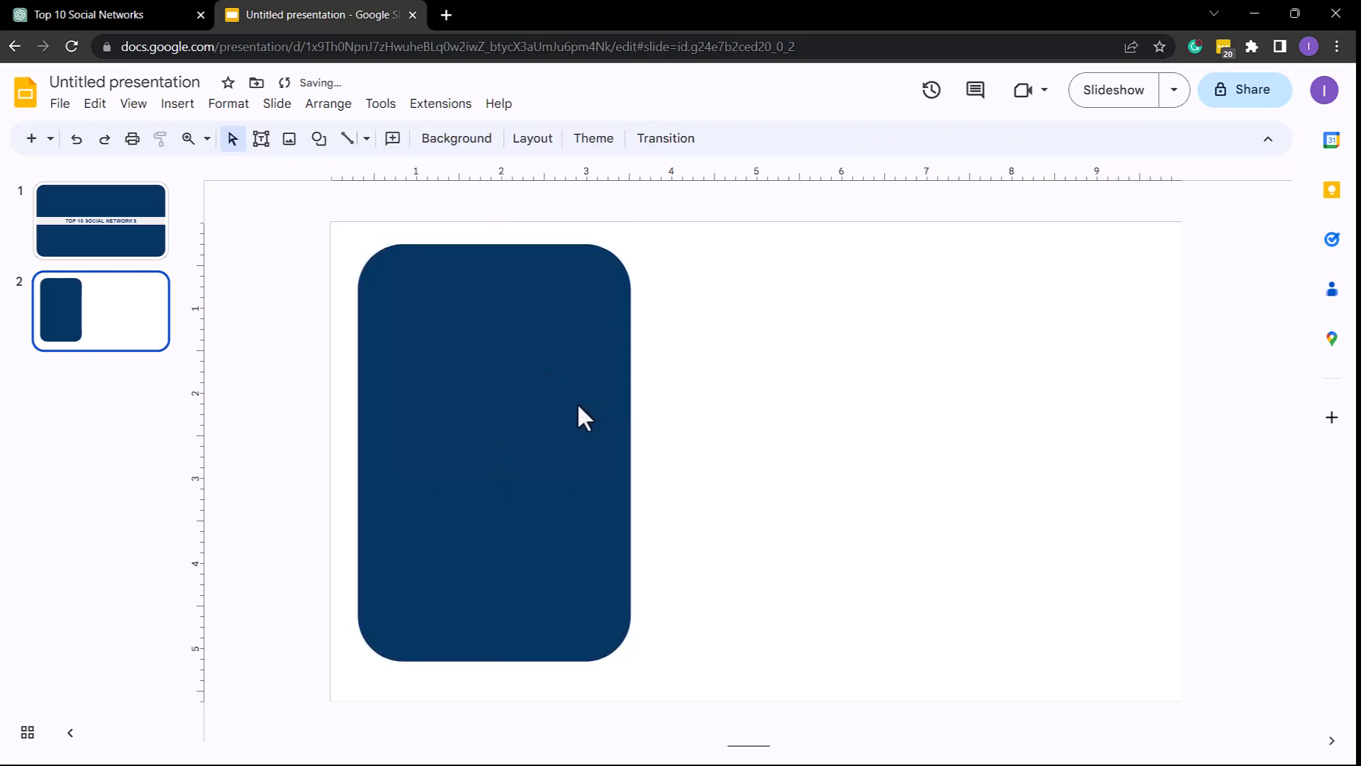
click(595, 418)
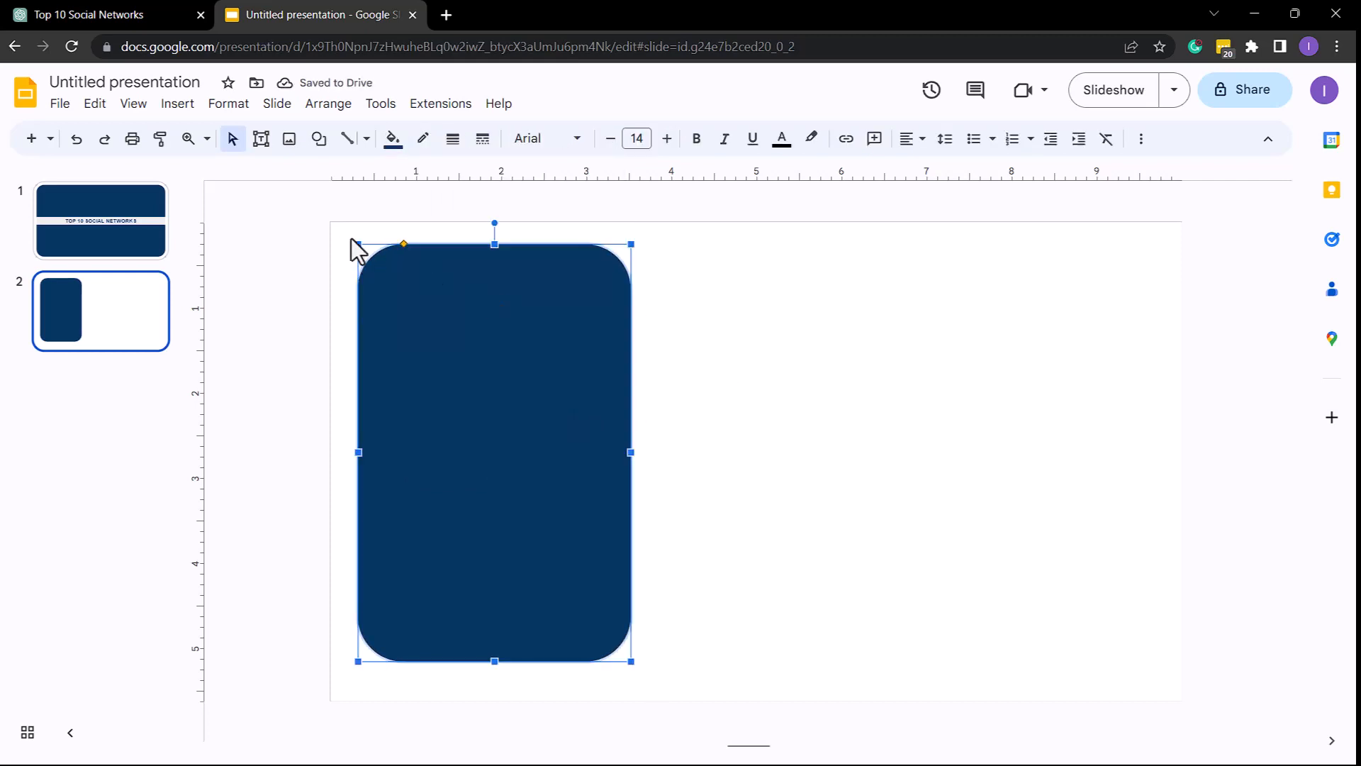
click(784, 354)
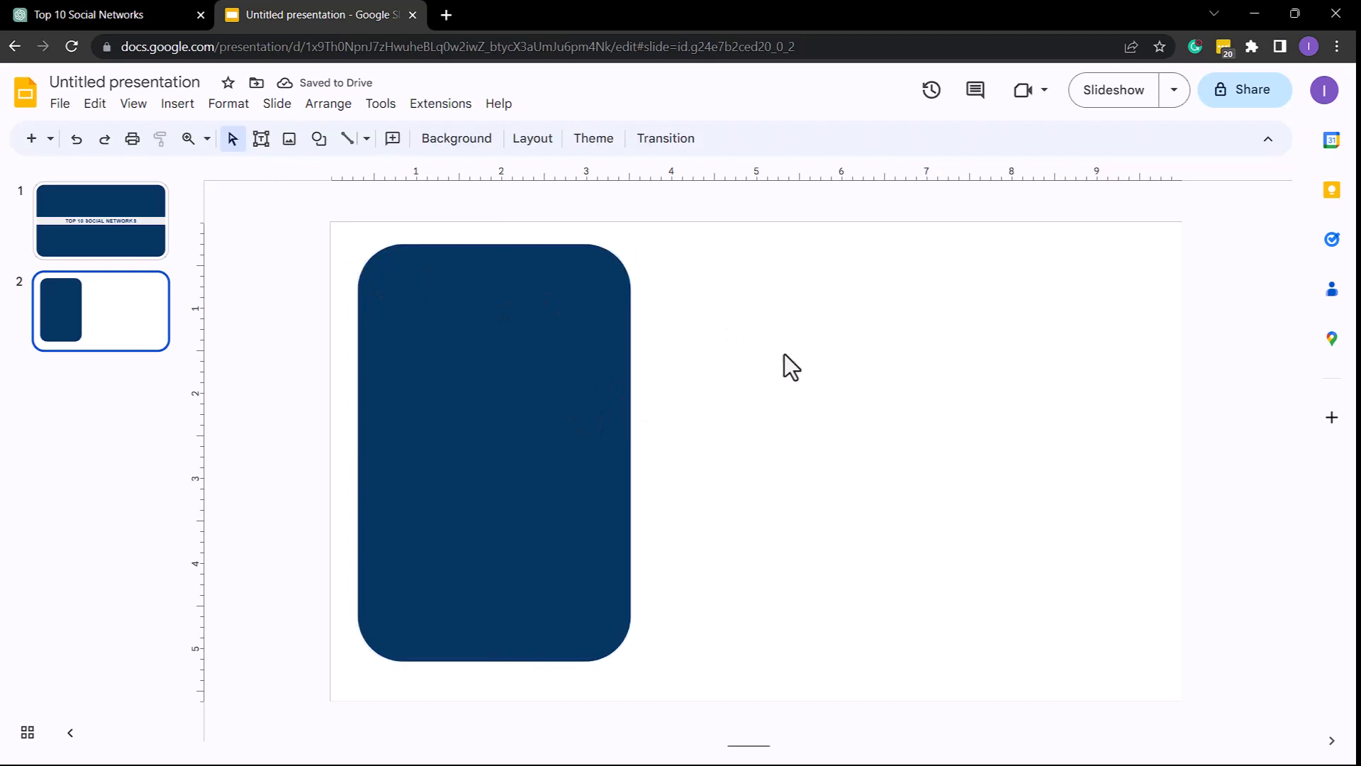
Add a text box about 2.3 inches wide near the top of the rounded rectangle, reading "IMPORTANCE OF SM"
click(261, 141)
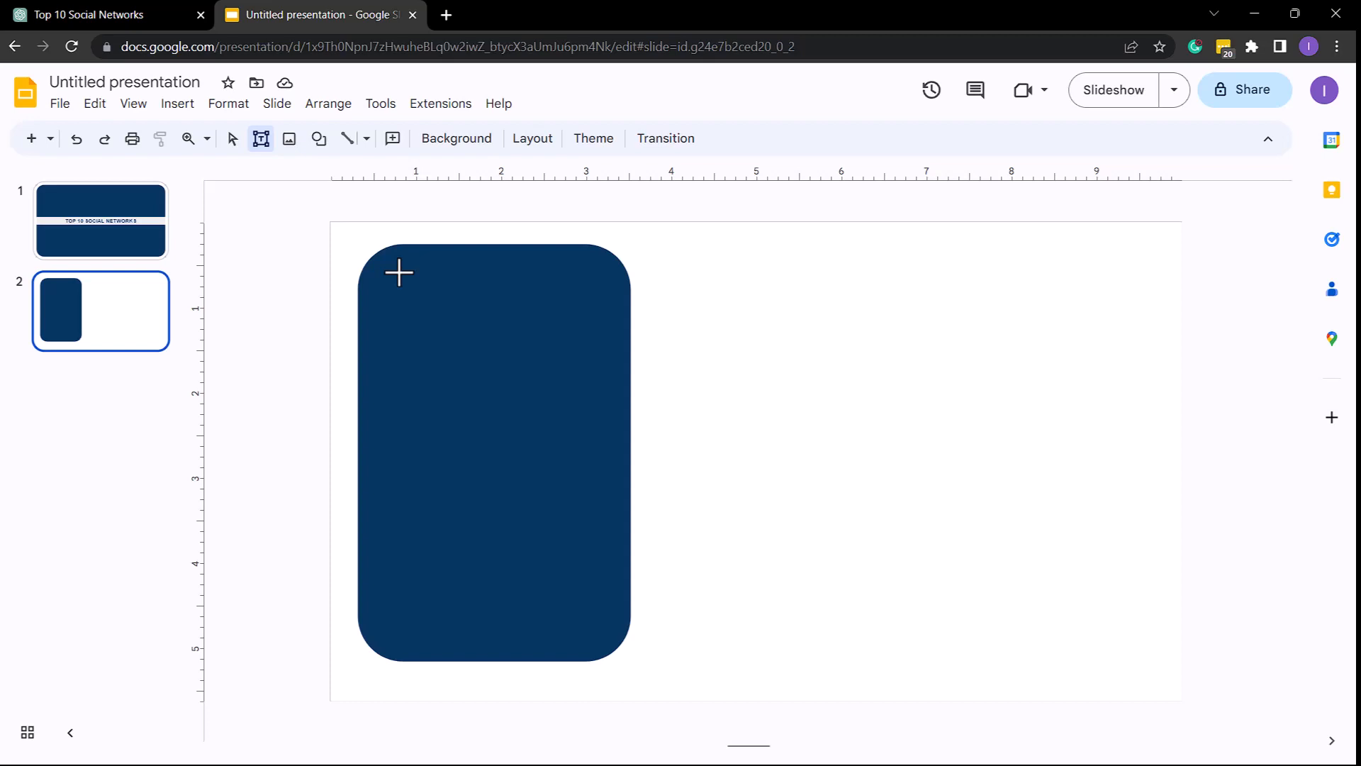
drag(399, 271, 593, 312)
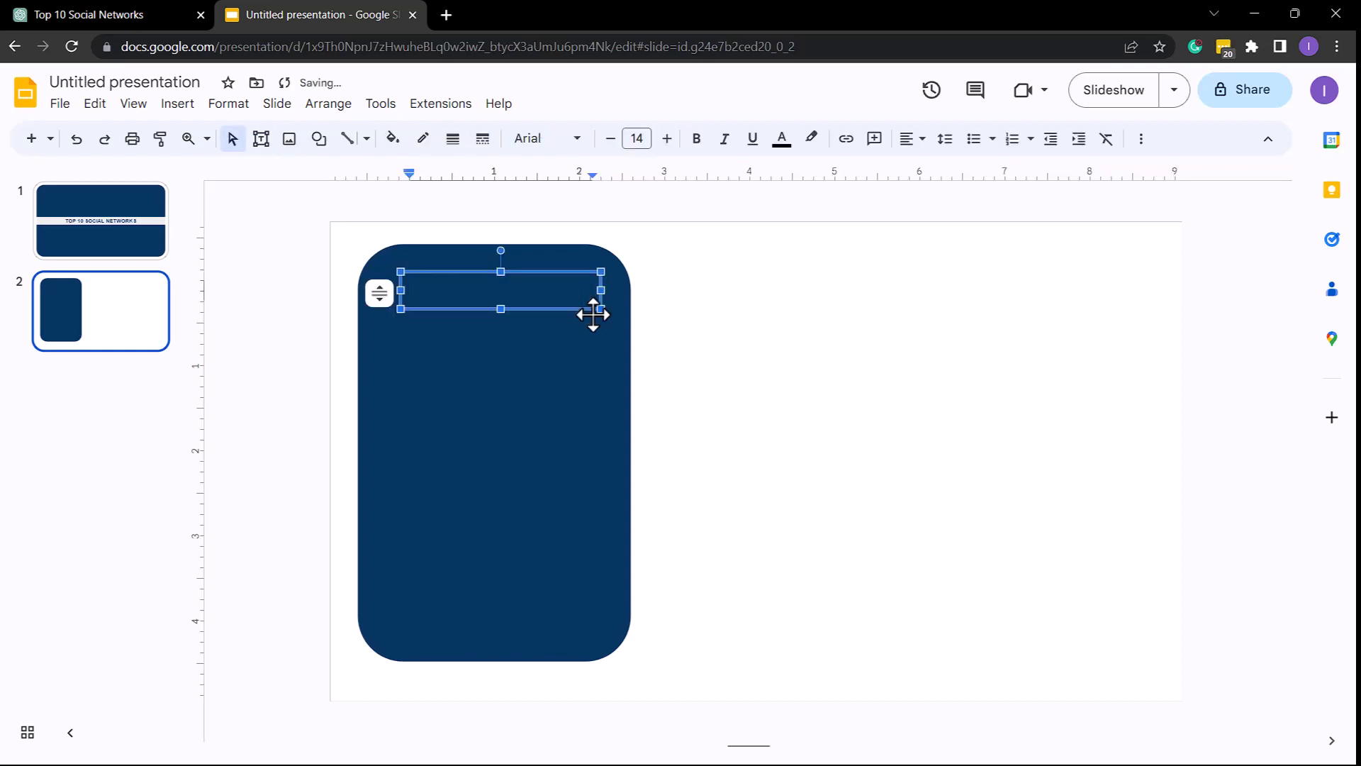
text(IMPORTANCE OF SM)
click(436, 201)
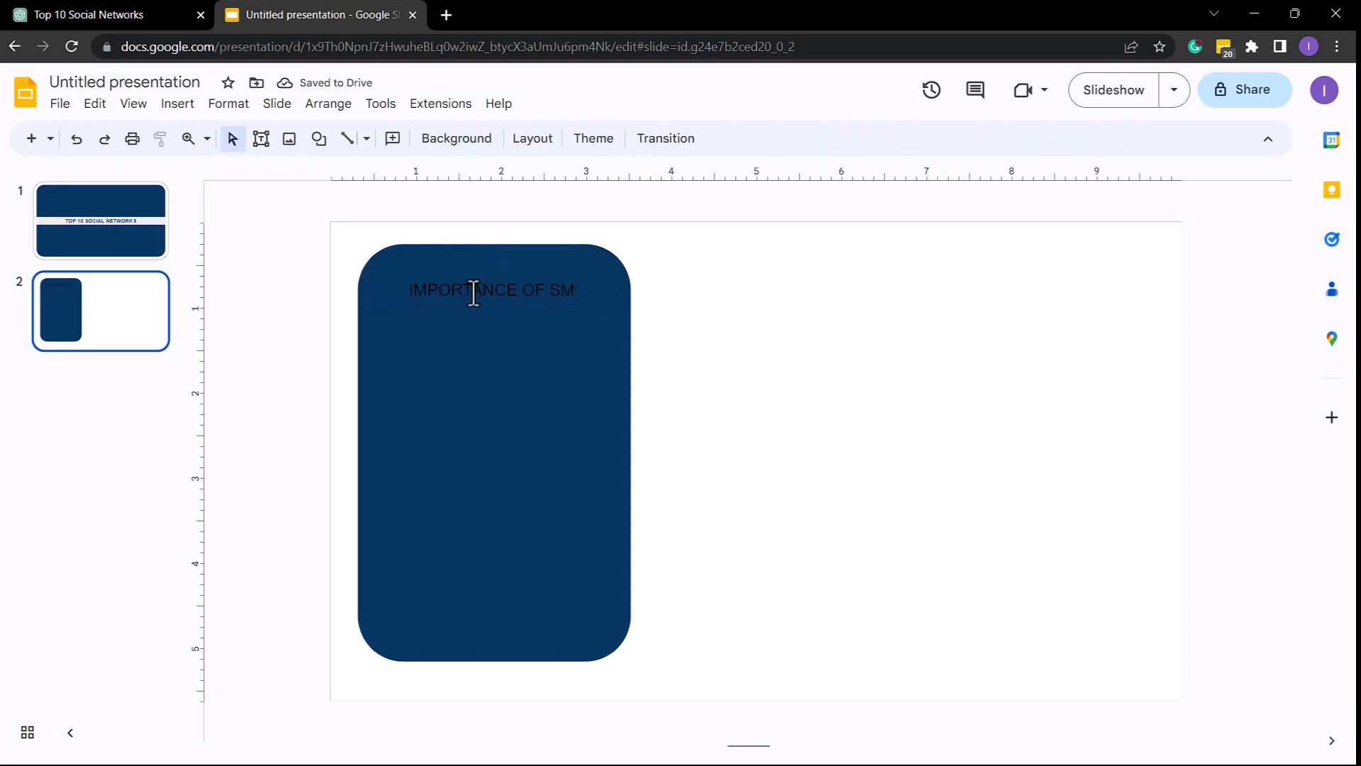
Format the heading in the rounded rectangle as bold, white and underlined
click(503, 276)
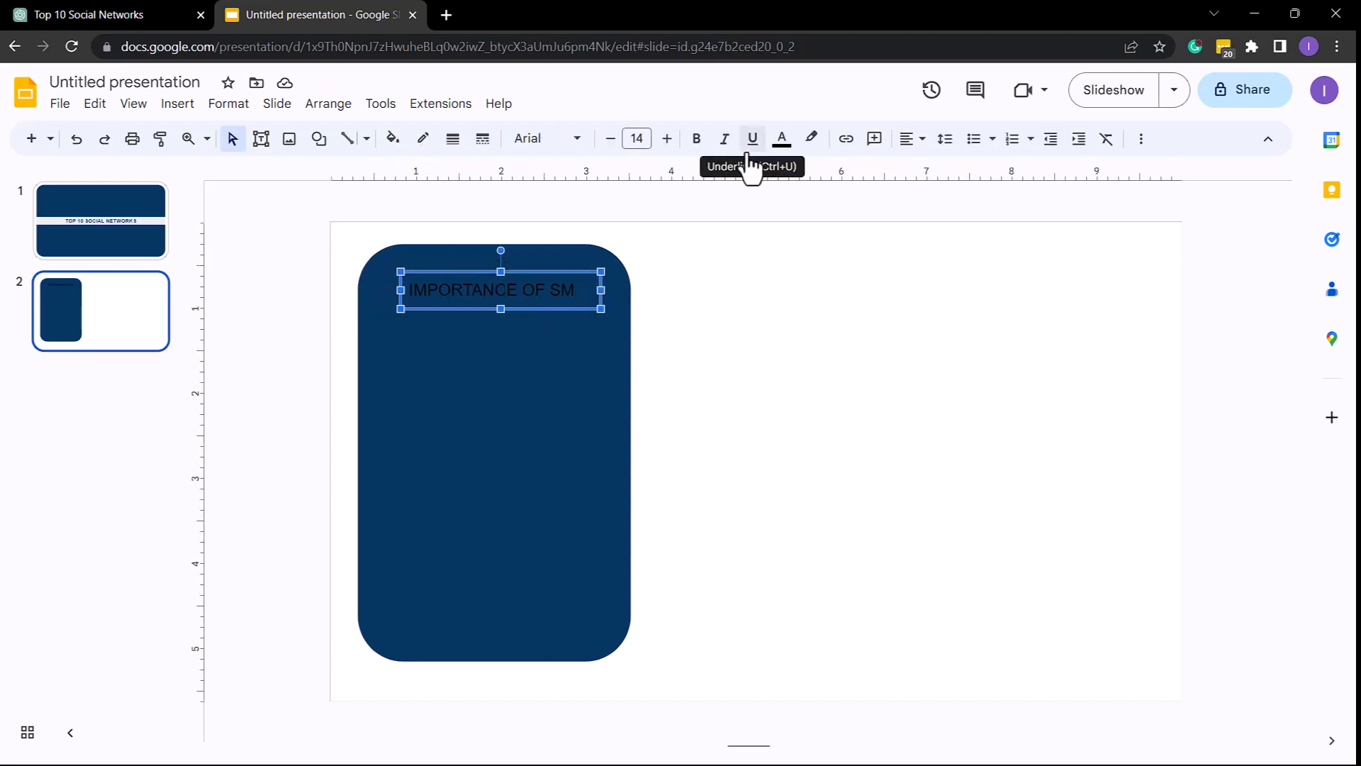
click(697, 141)
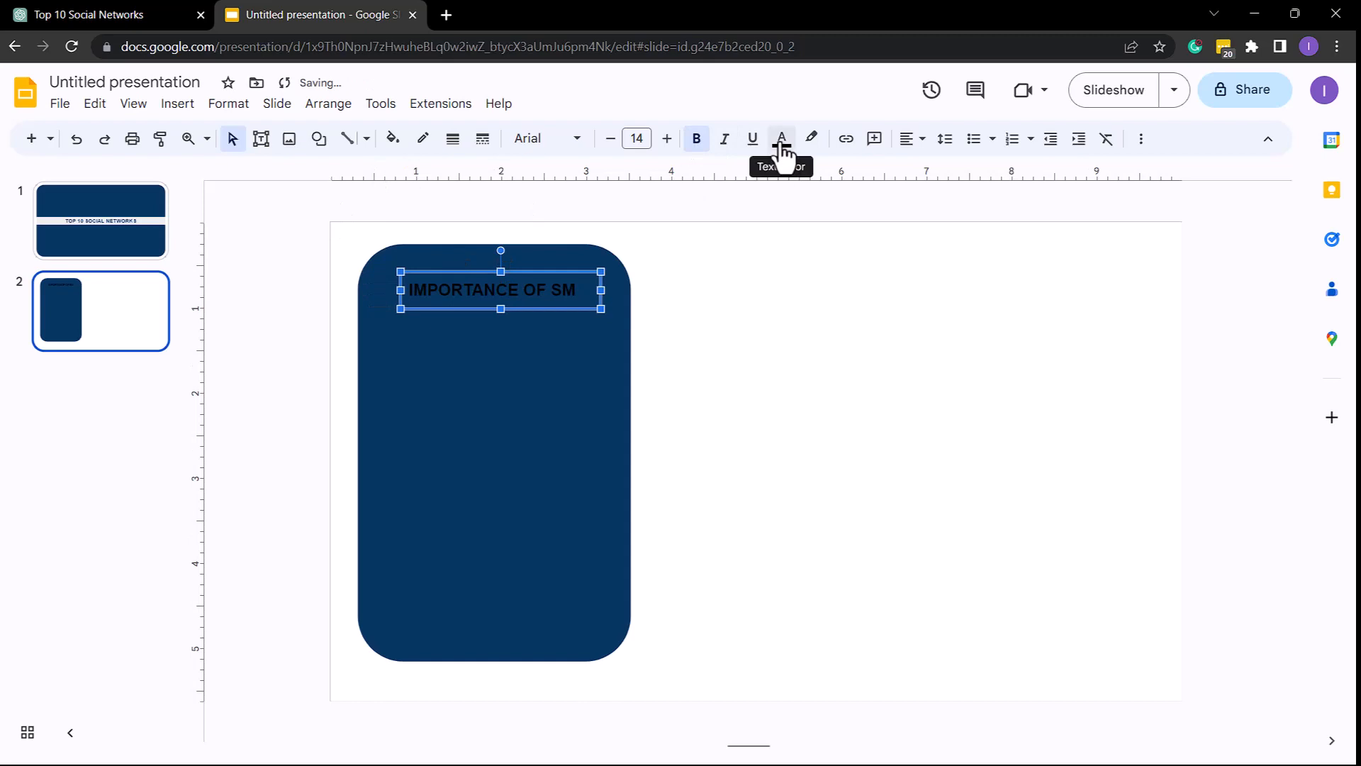
click(781, 140)
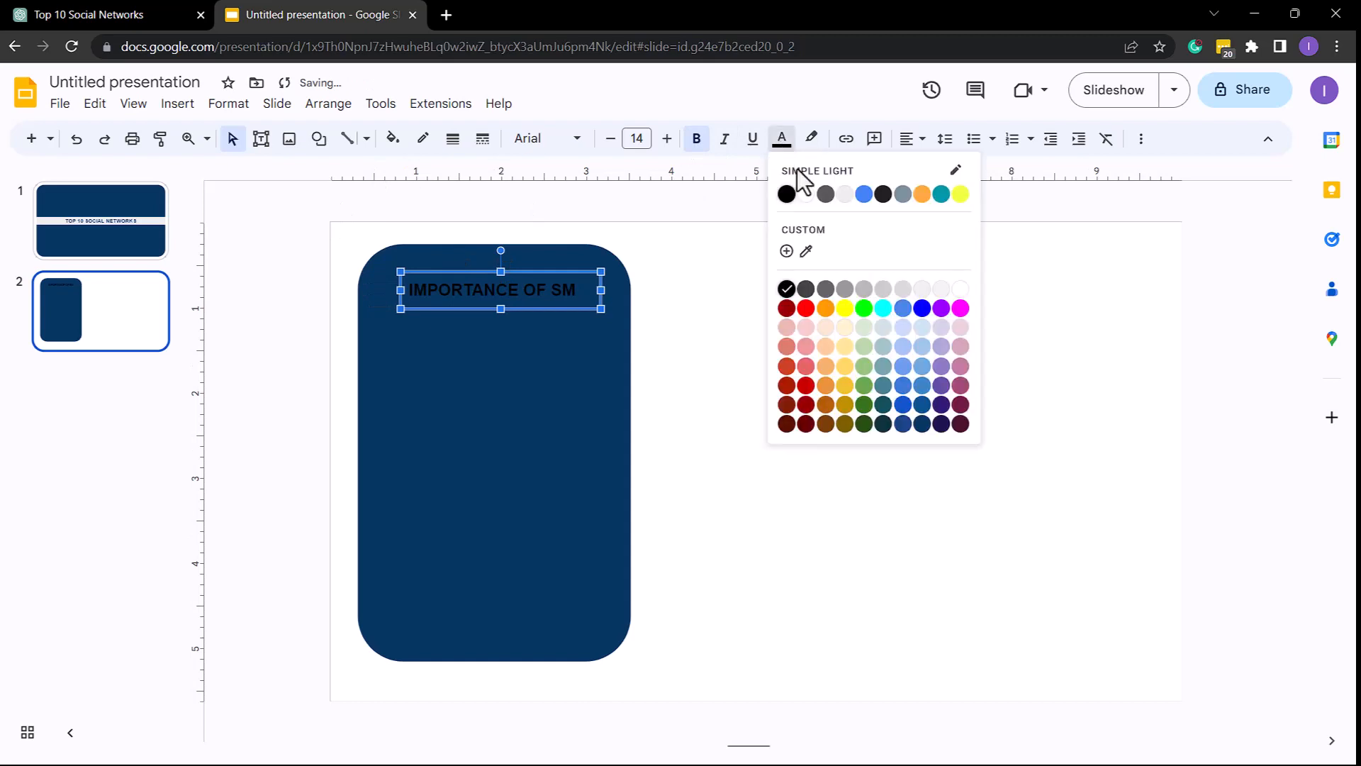
click(959, 290)
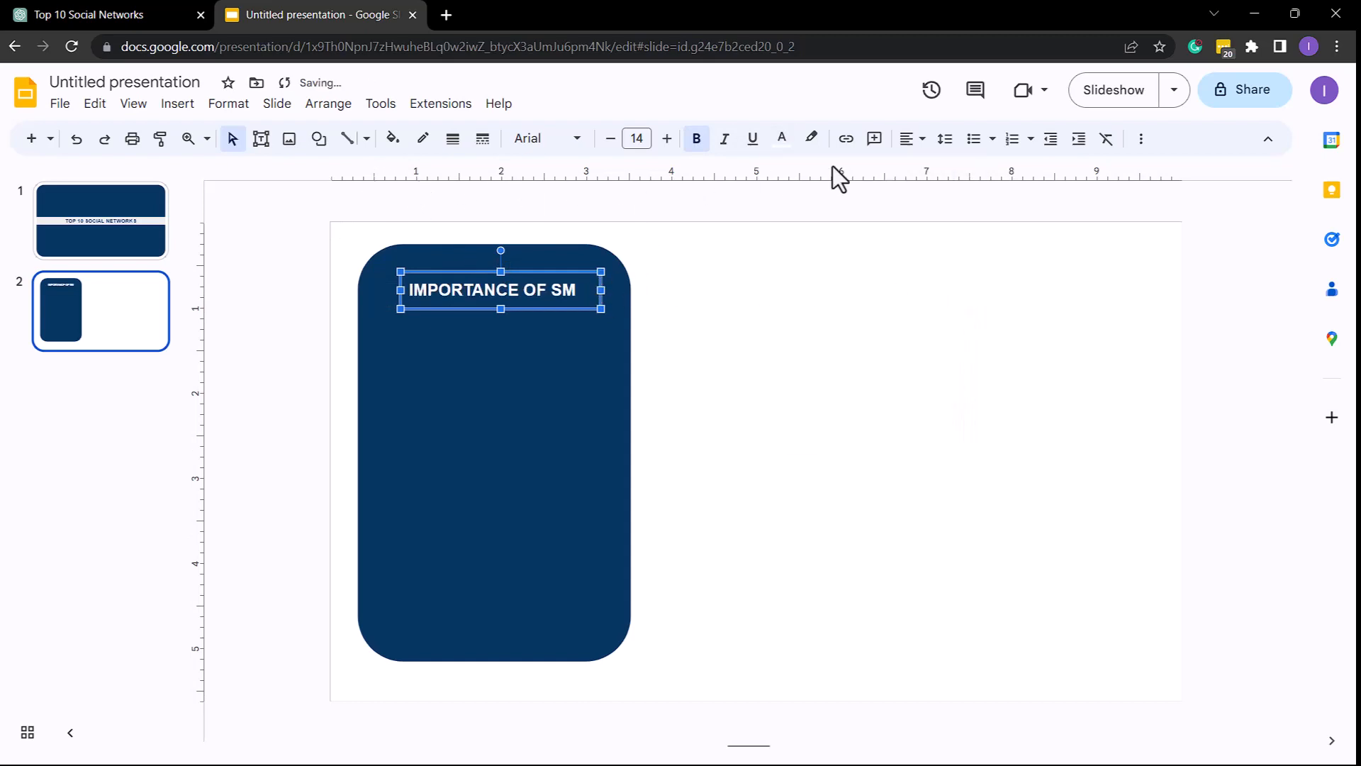
click(753, 139)
click(691, 288)
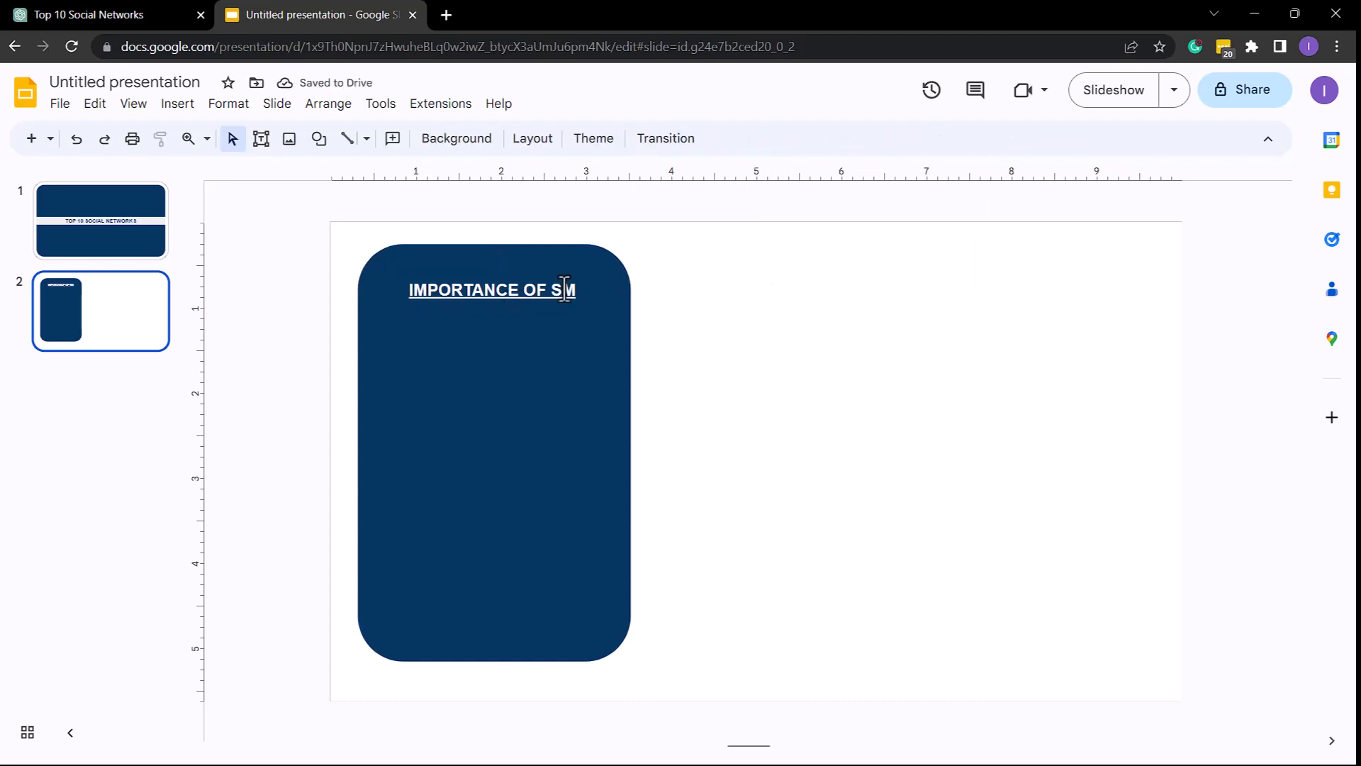
Expand the abbreviation SM so that the heading reads "IMPORTANCE OF SOCIAL MEDIA"
click(564, 289)
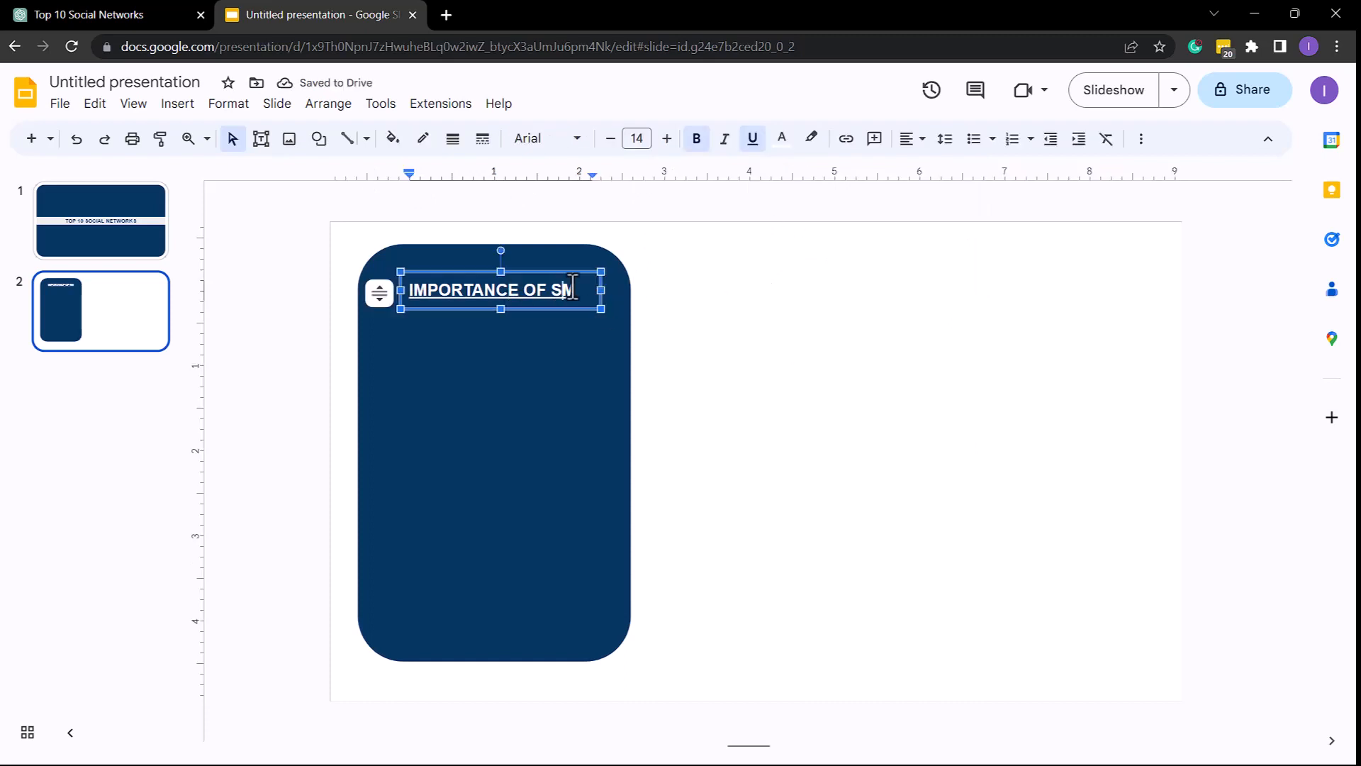
text(OCIAL )
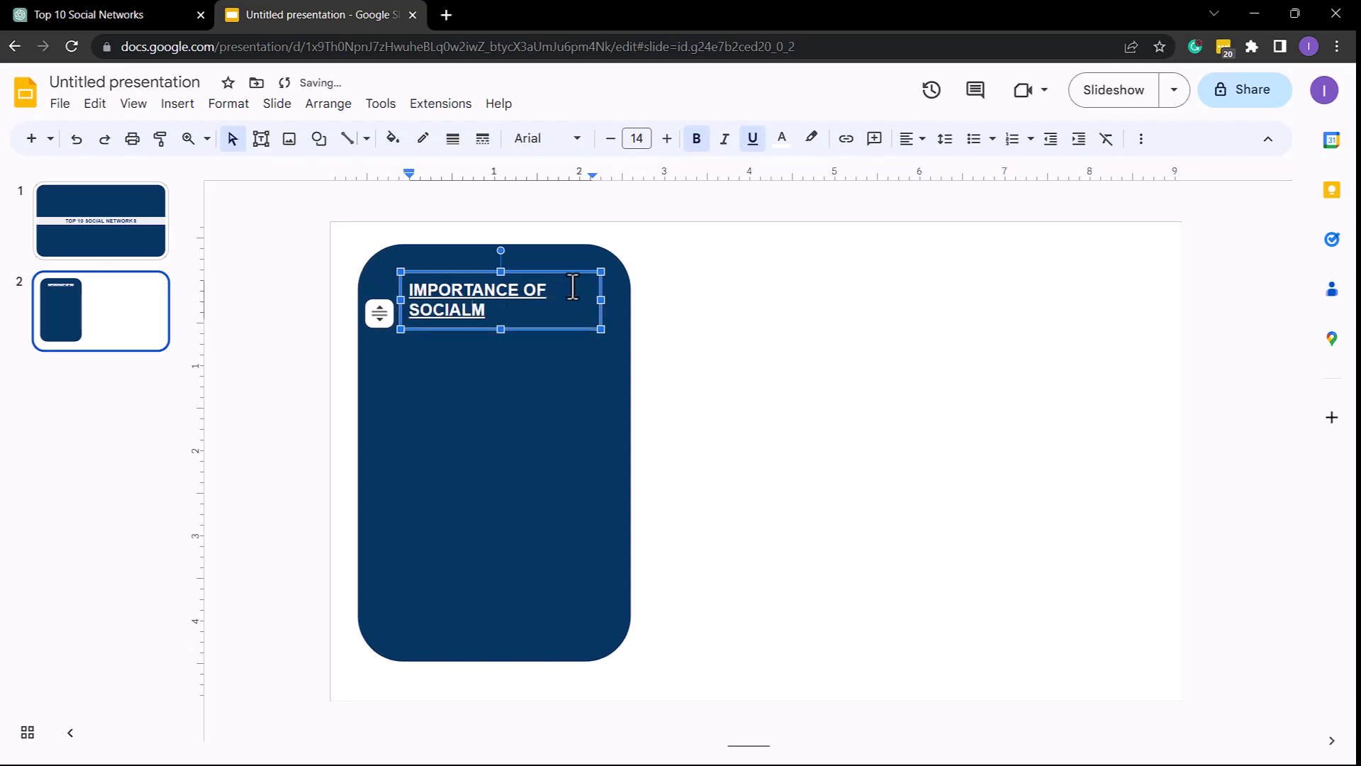
text(MEDIAM)
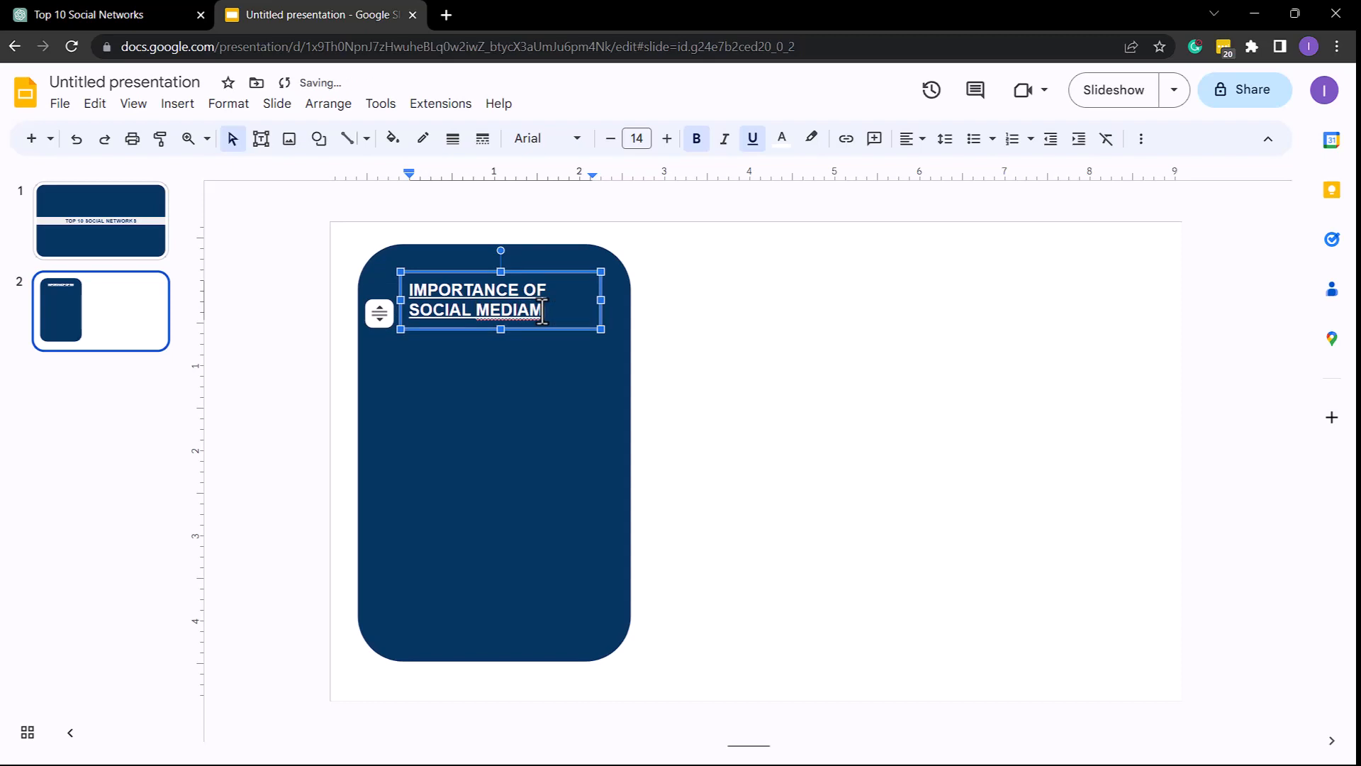
key(BackSpace)
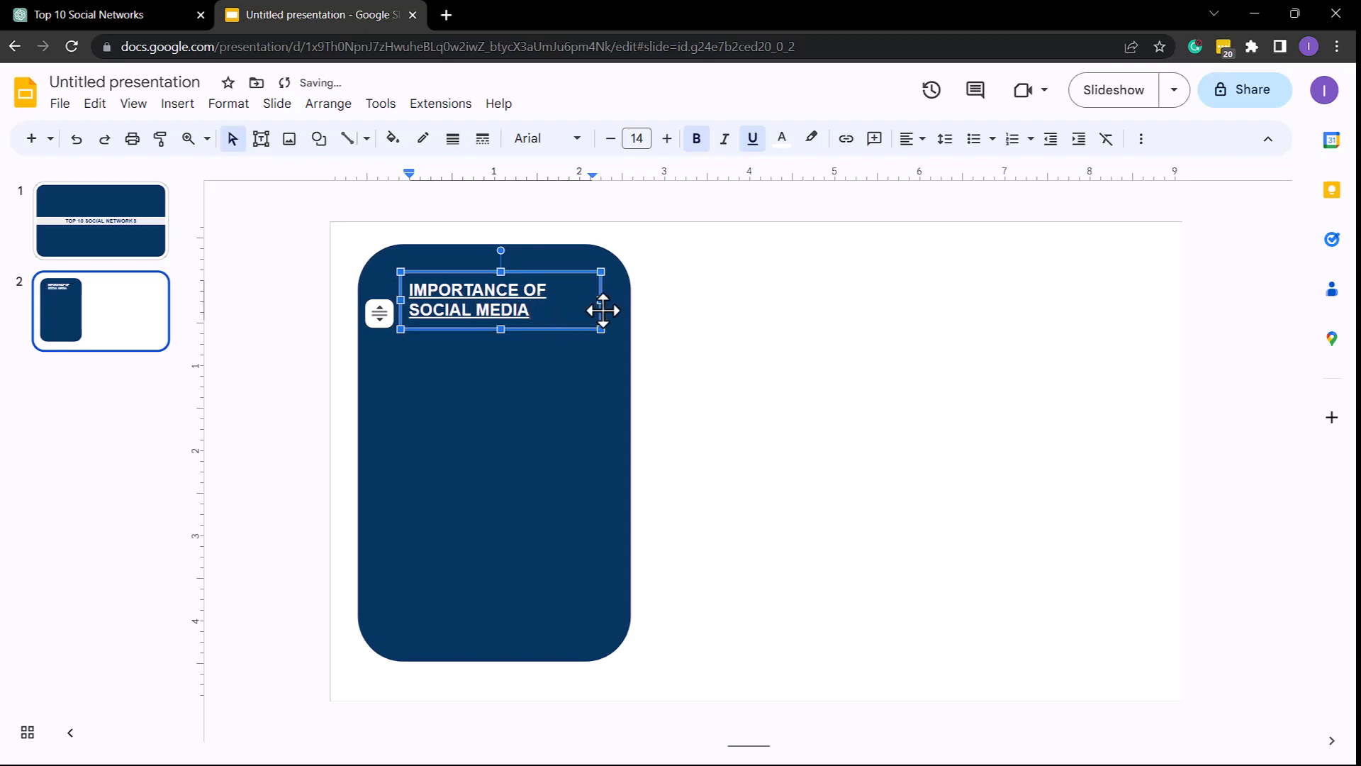
Center-align the "IMPORTANCE OF SOCIAL MEDIA" heading and shift its text box slightly left to center it in the rounded rectangle
key(ctrl+a)
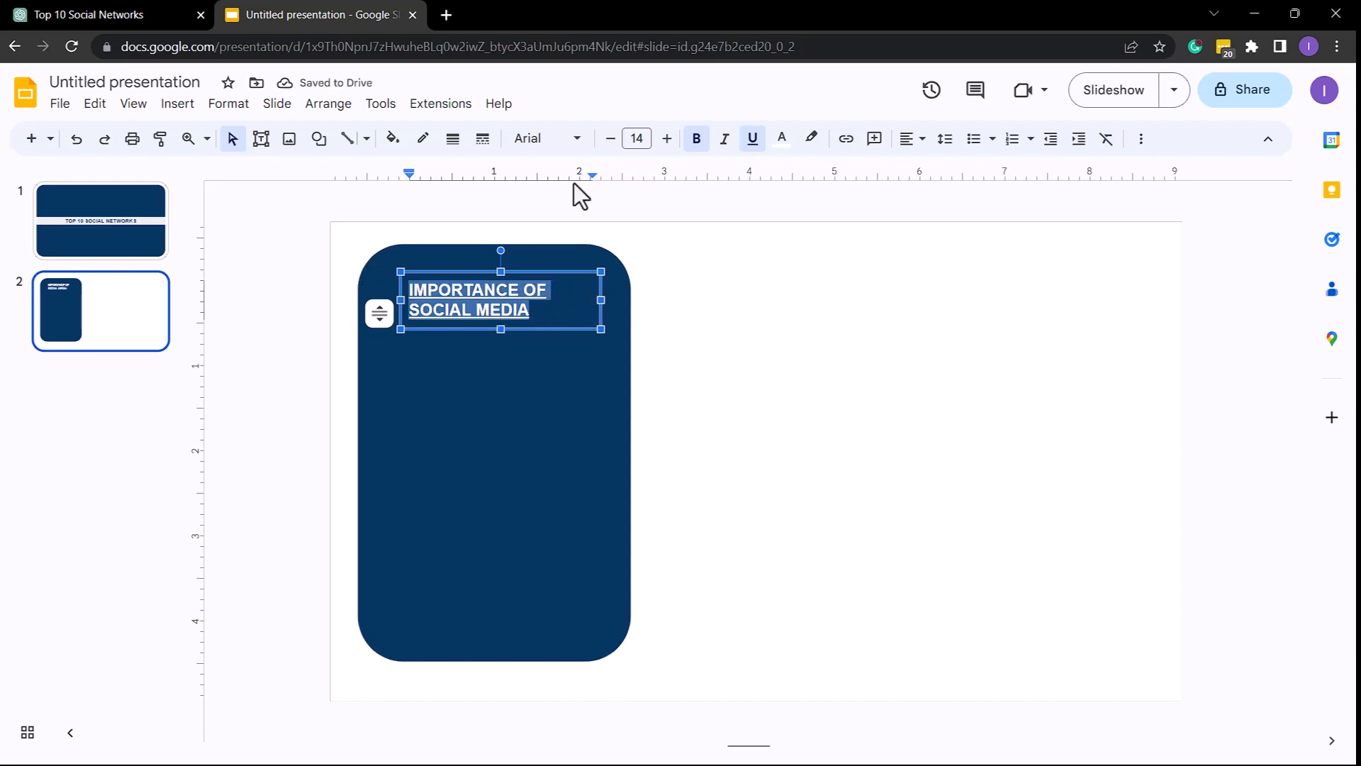
click(916, 142)
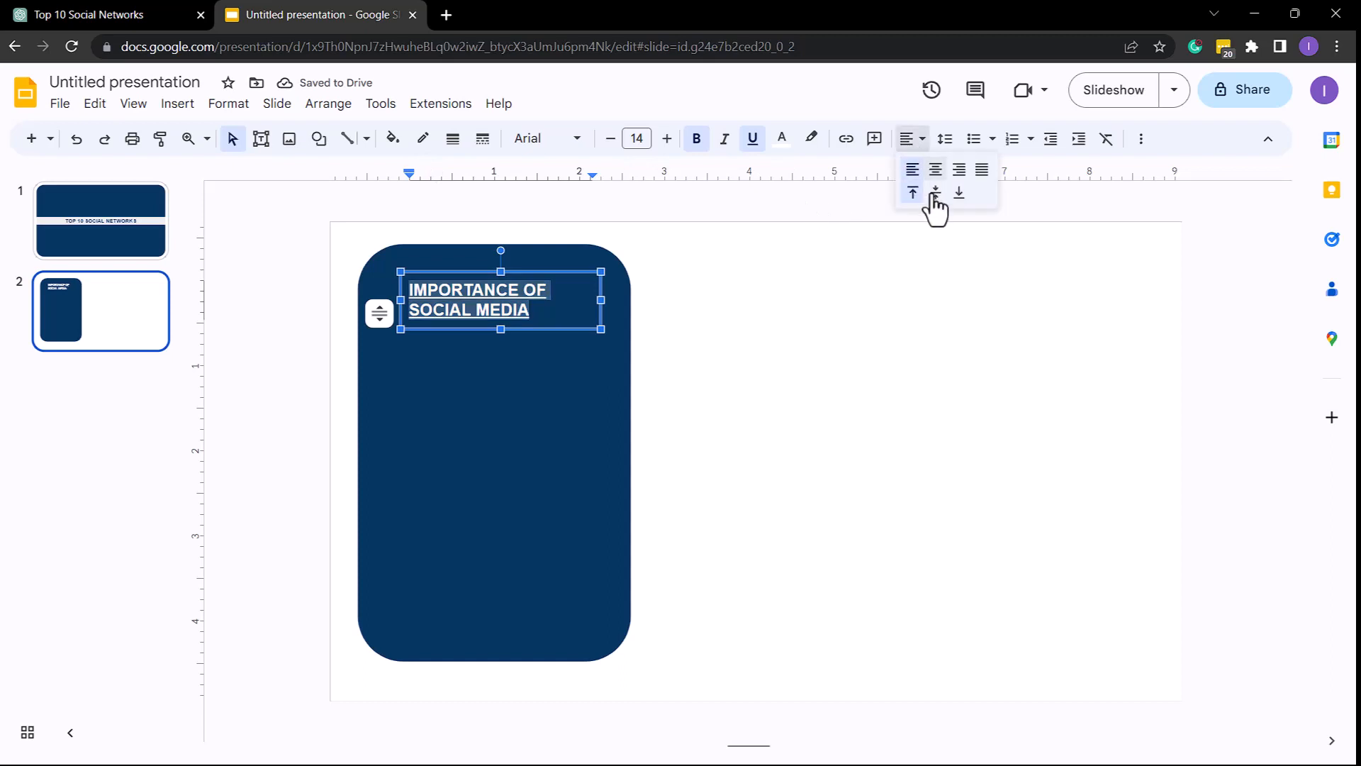
click(938, 171)
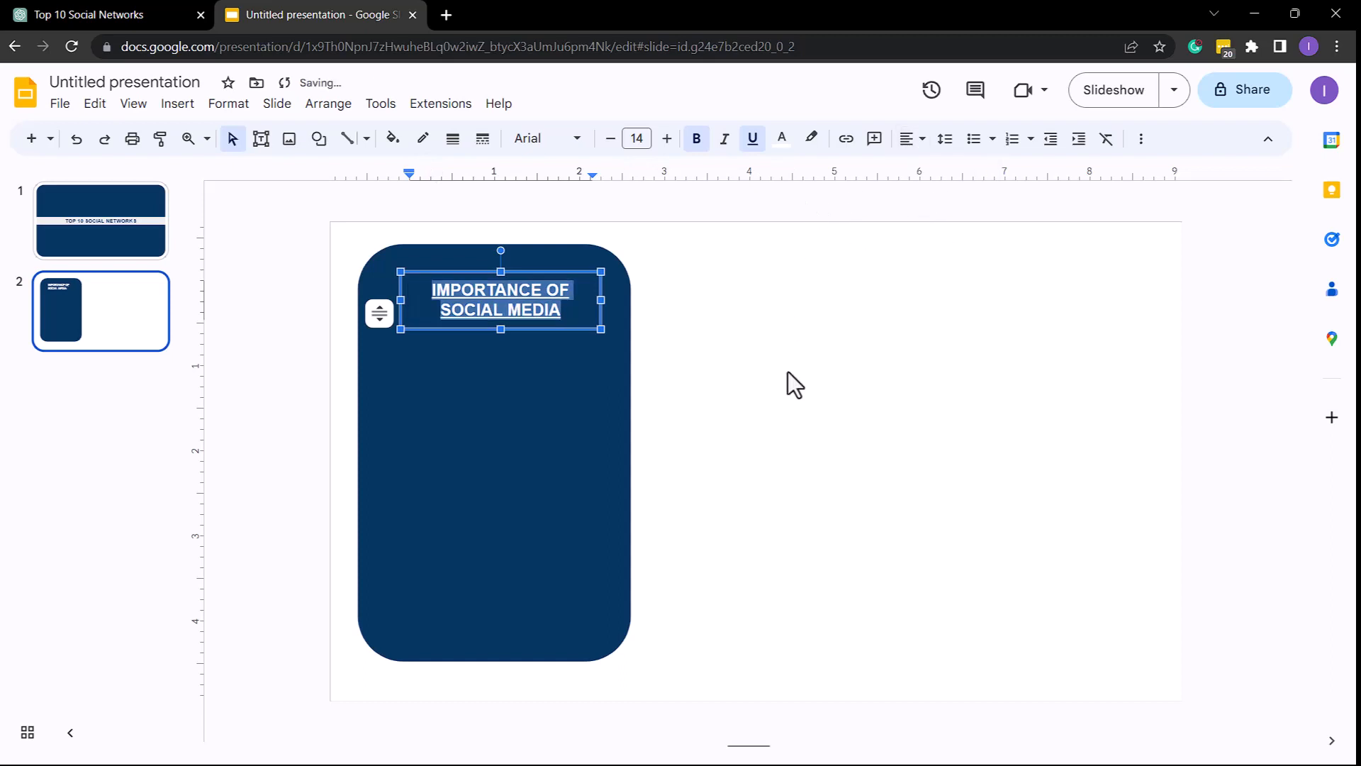
click(788, 372)
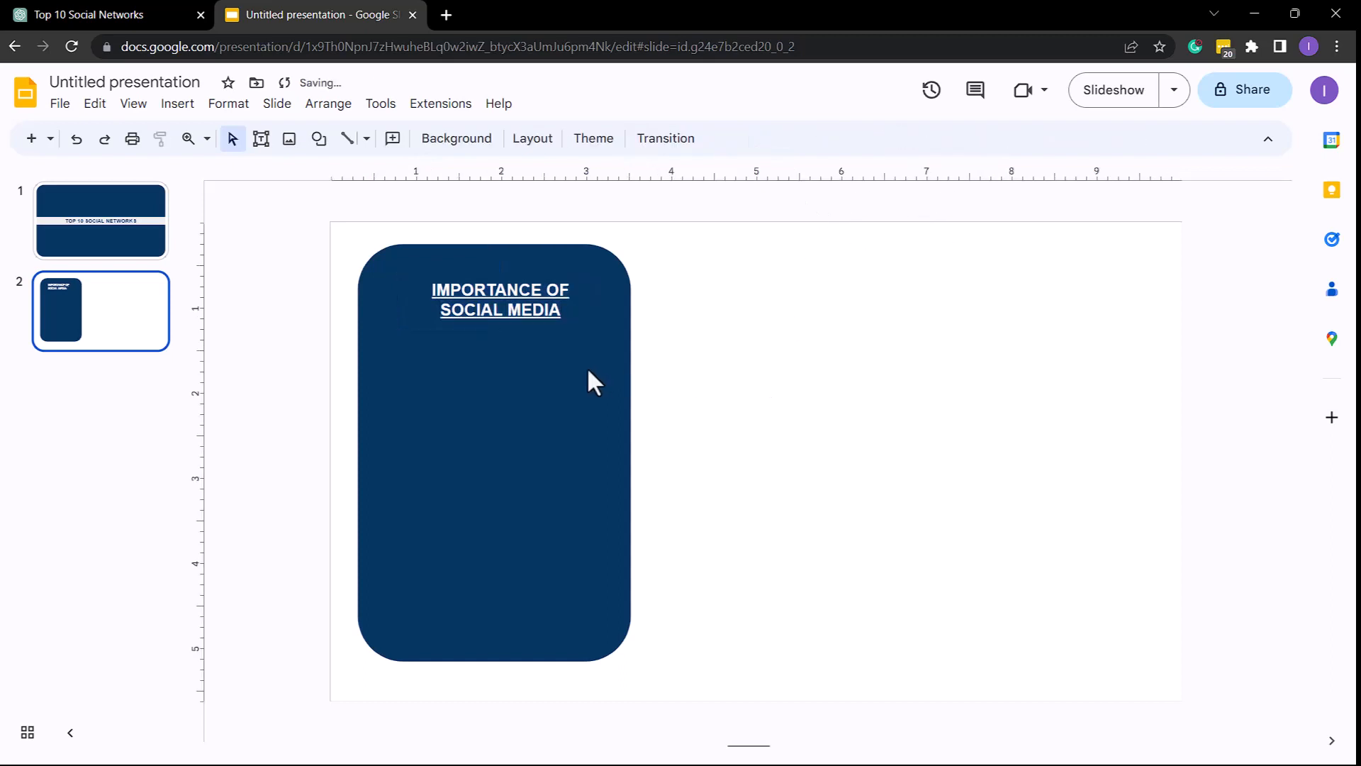
click(516, 322)
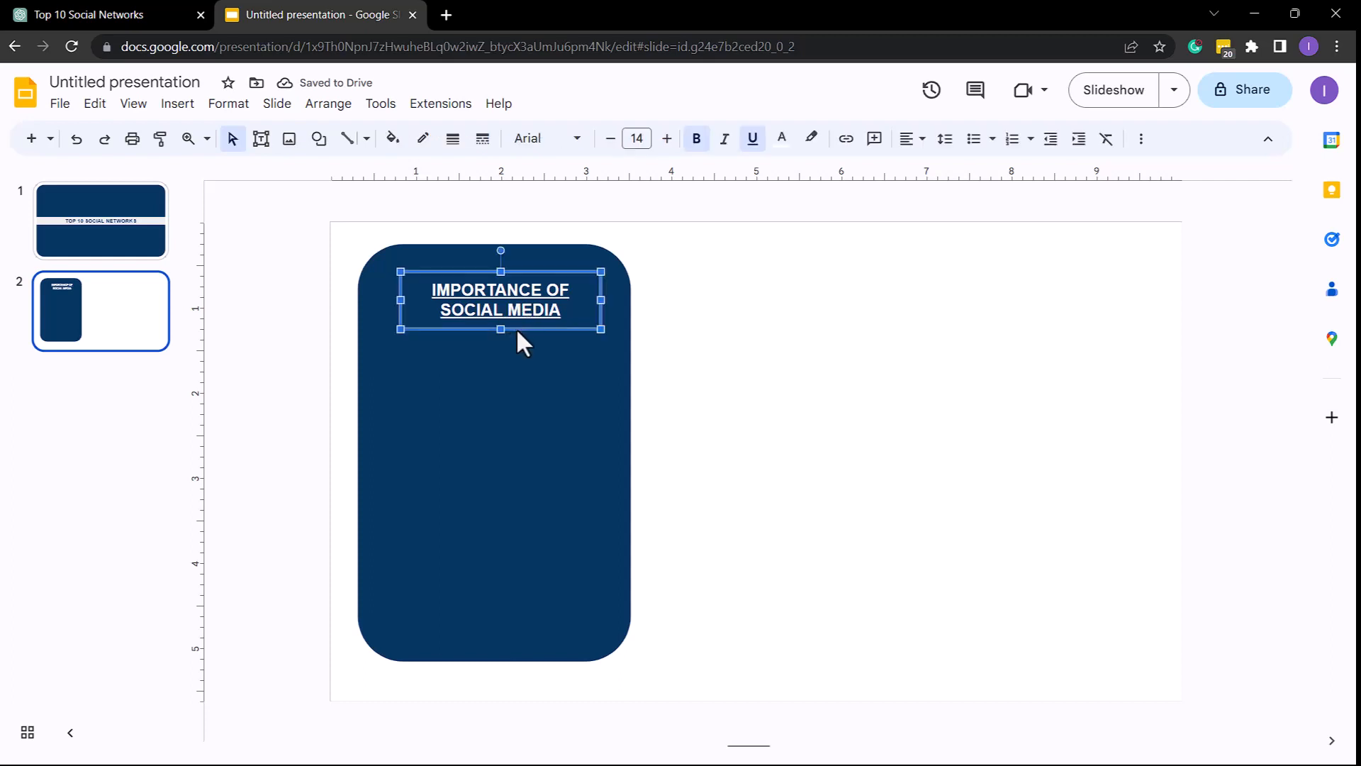
drag(518, 330, 511, 330)
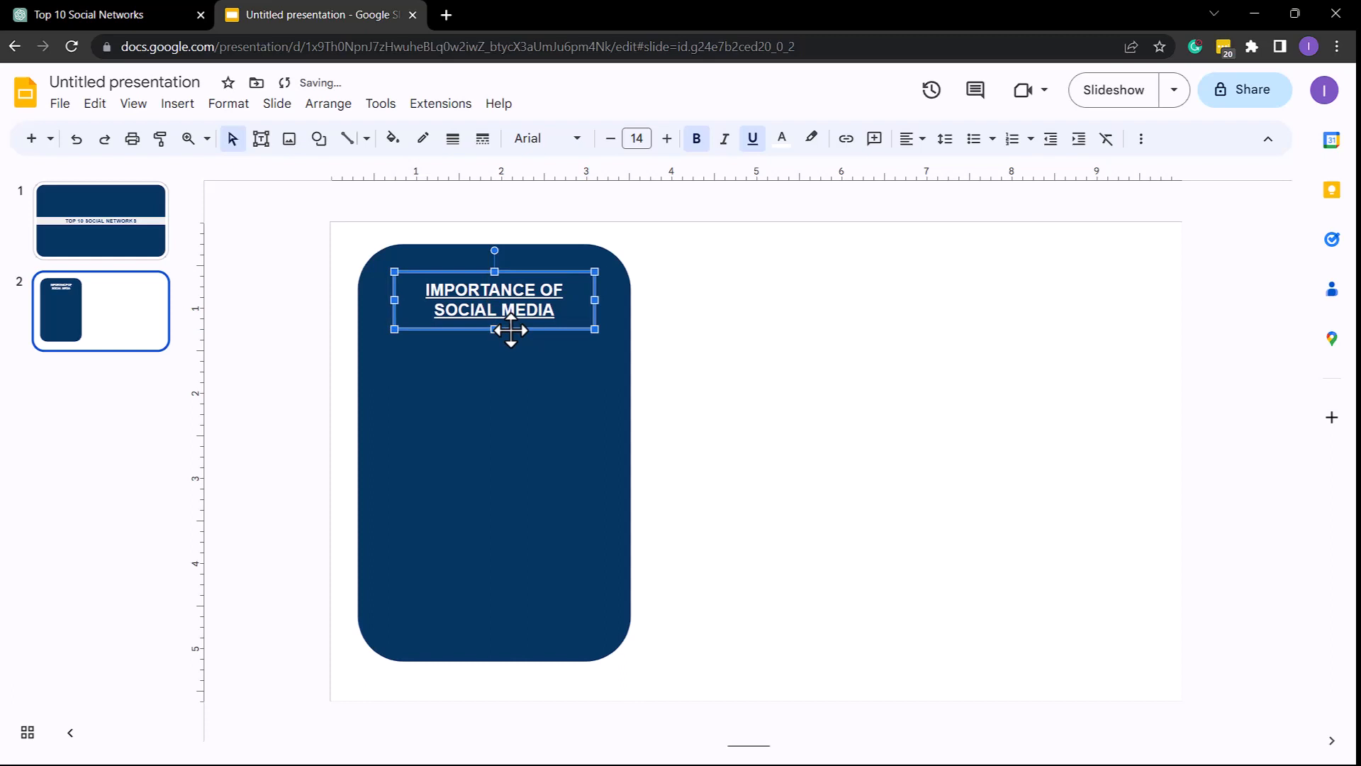
click(924, 317)
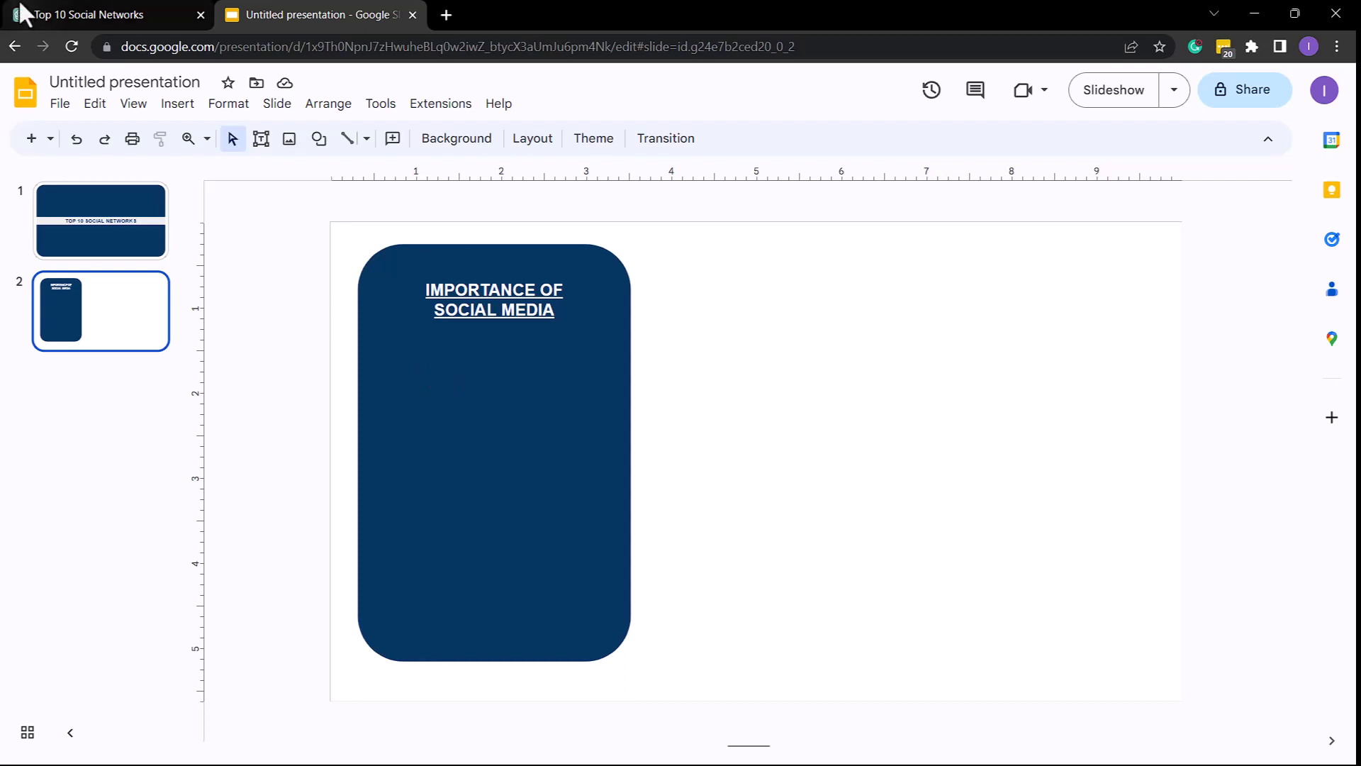
Switch to the Top 10 Social Networks conversation in ChatGPT and start a new message
click(89, 12)
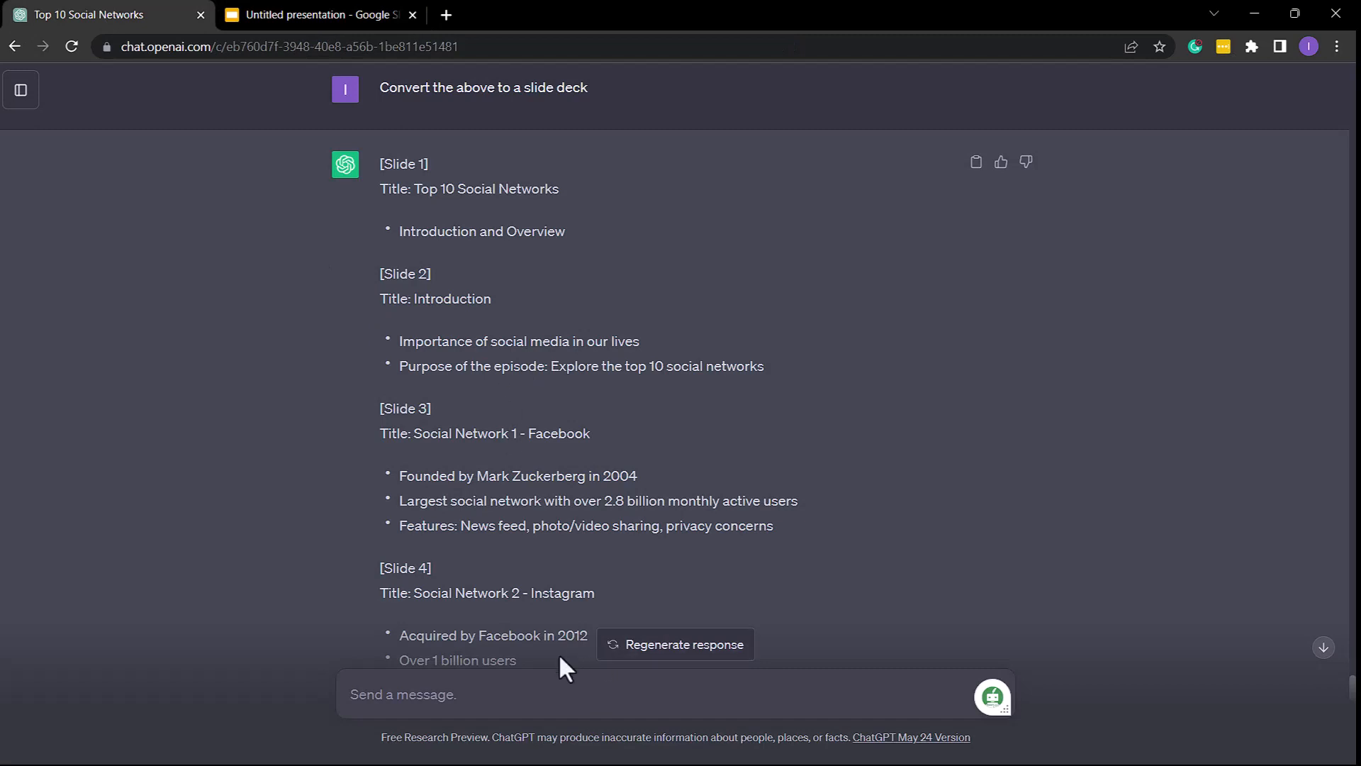
click(406, 698)
text(STAT)
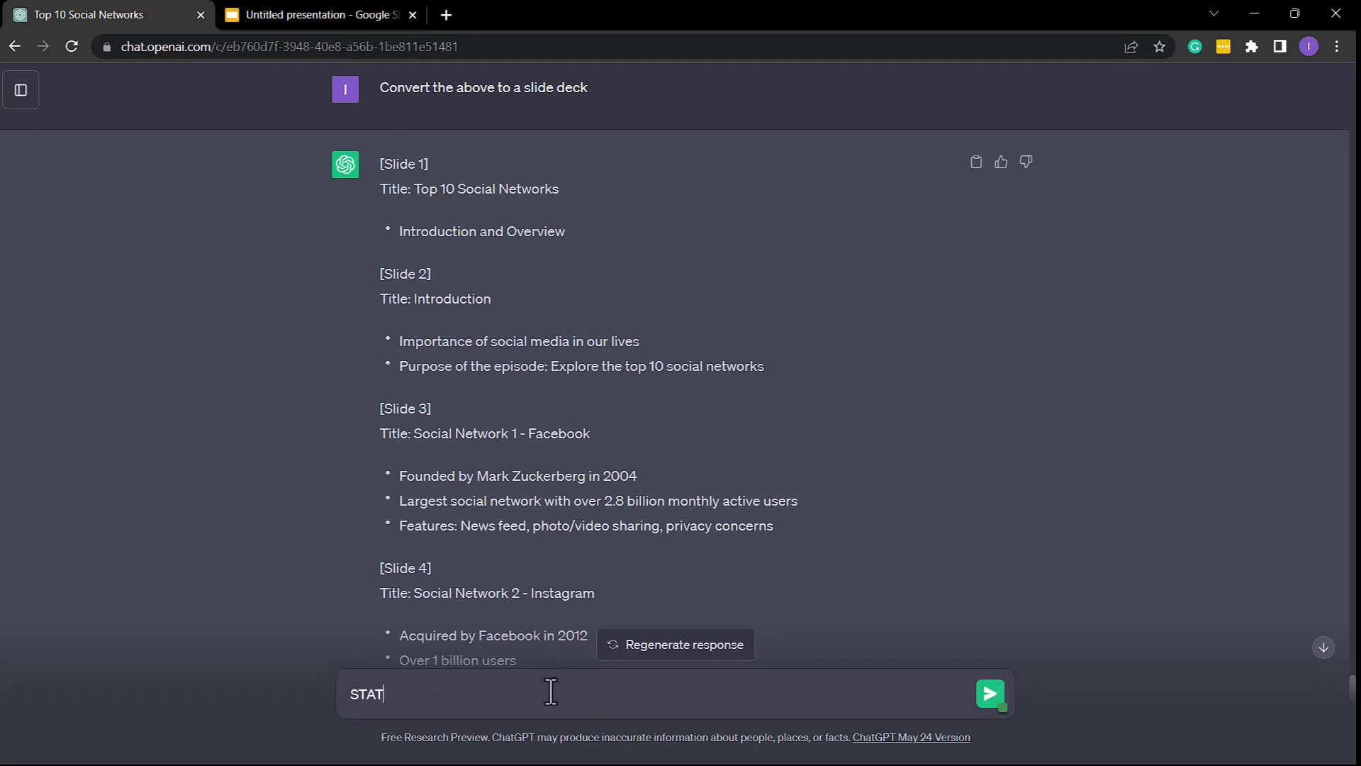
key(BackSpace)
key(BackSpace)
key(BackSpace)
key(BackSpace)
Send ChatGPT the prompt "list 4 importance of social media in our lives"
text(list 4 importan)
key(BackSpace)
text(nce of social)
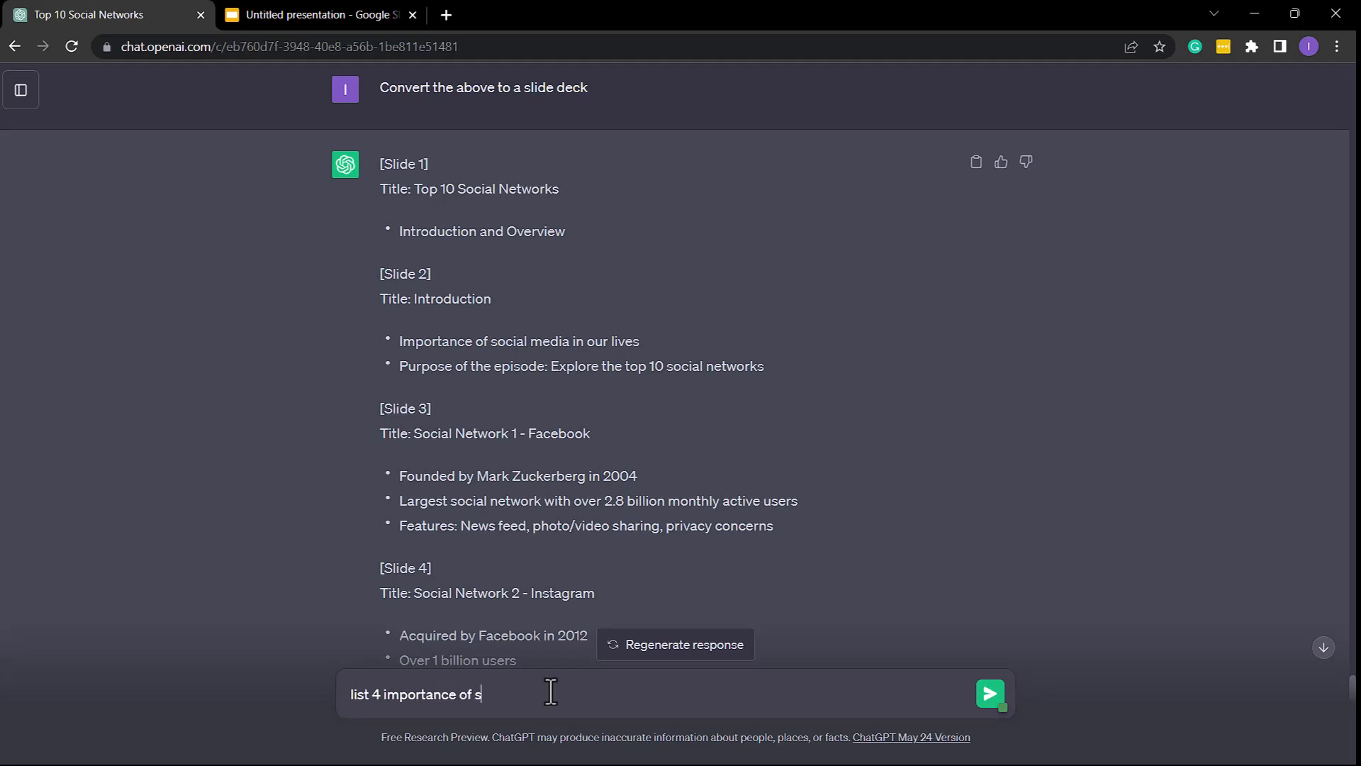
text( media in our lives)
key(Left)
key(Left)
key(Left)
key(Left)
key(Left)
key(Left)
key(End)
key(Return)
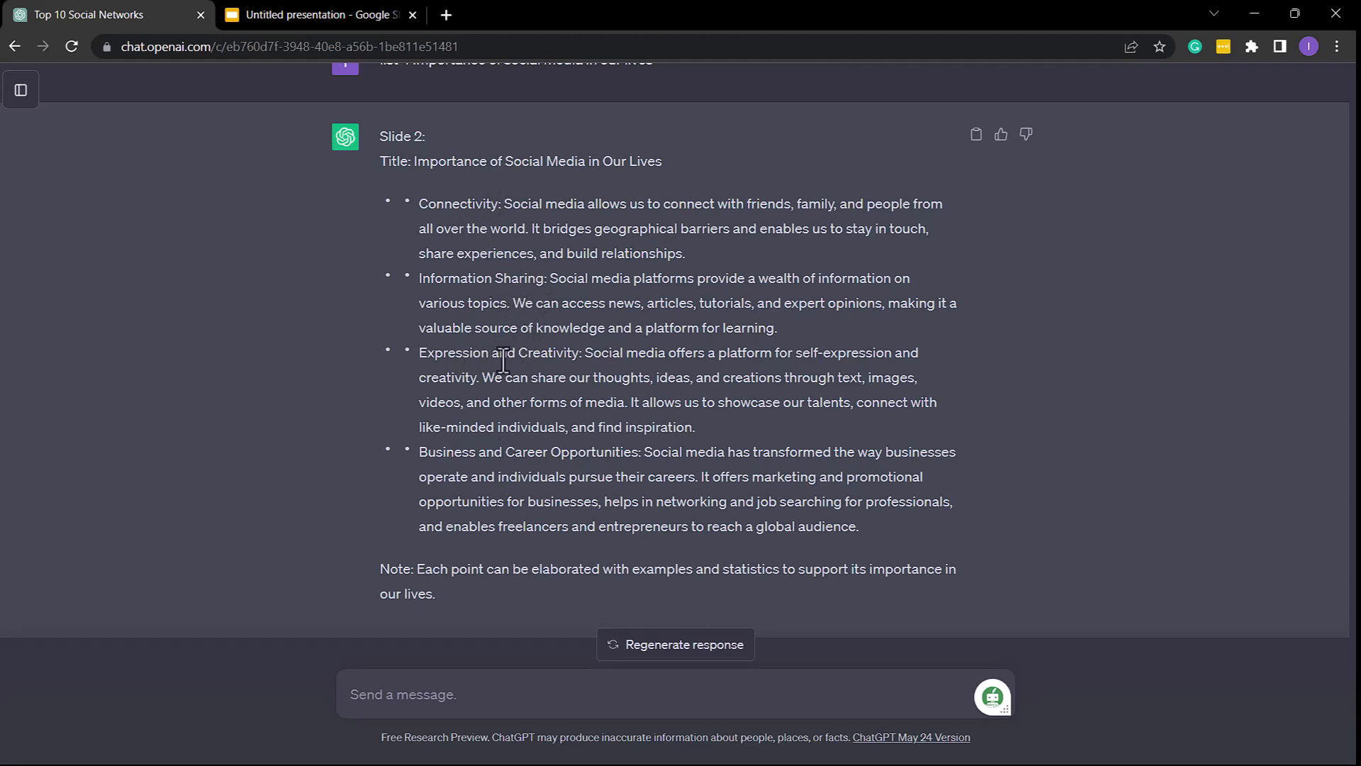
Copy the four point titles one by one from ChatGPT's answer: Connectivity, Information Sharing, Expression and Creativity, and Business and Career Opportunities
drag(497, 202, 424, 162)
scroll(419, 204, down, 1)
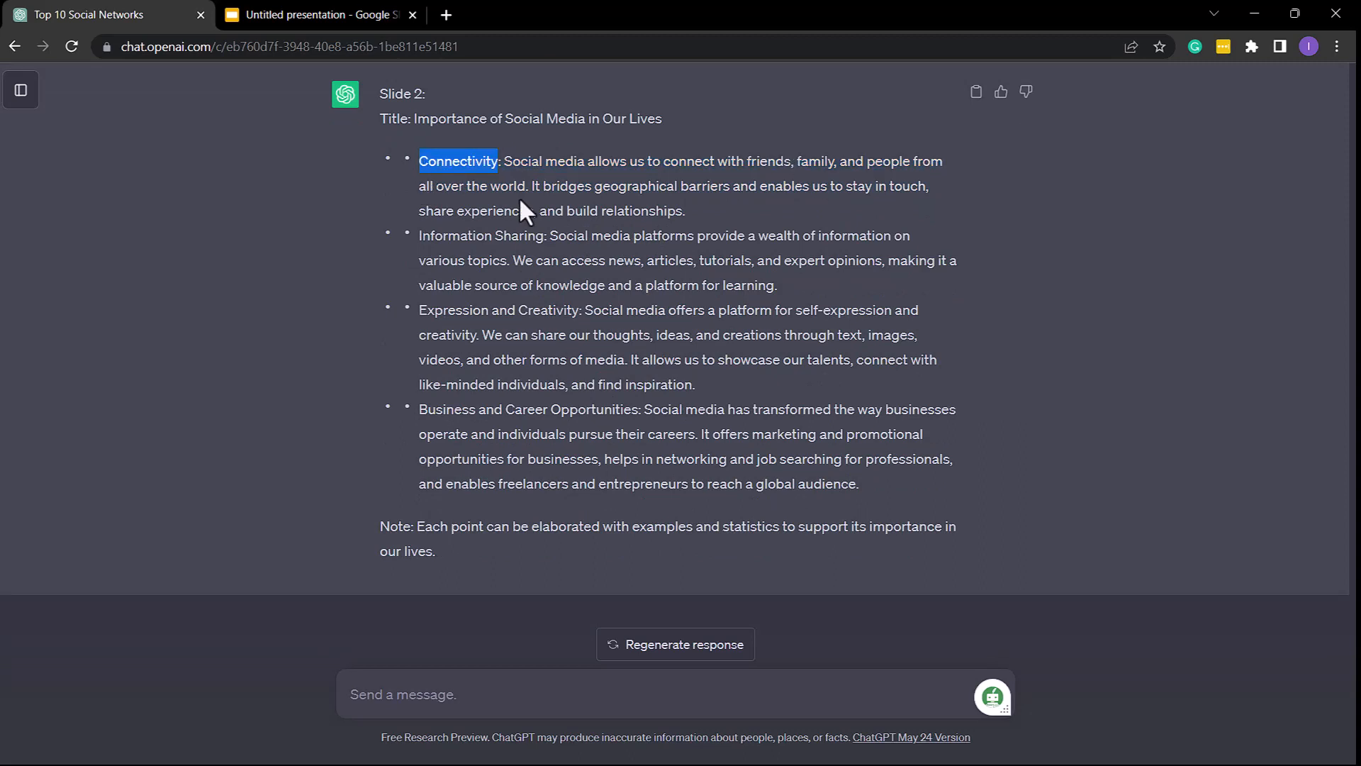
click(533, 236)
drag(532, 236, 415, 236)
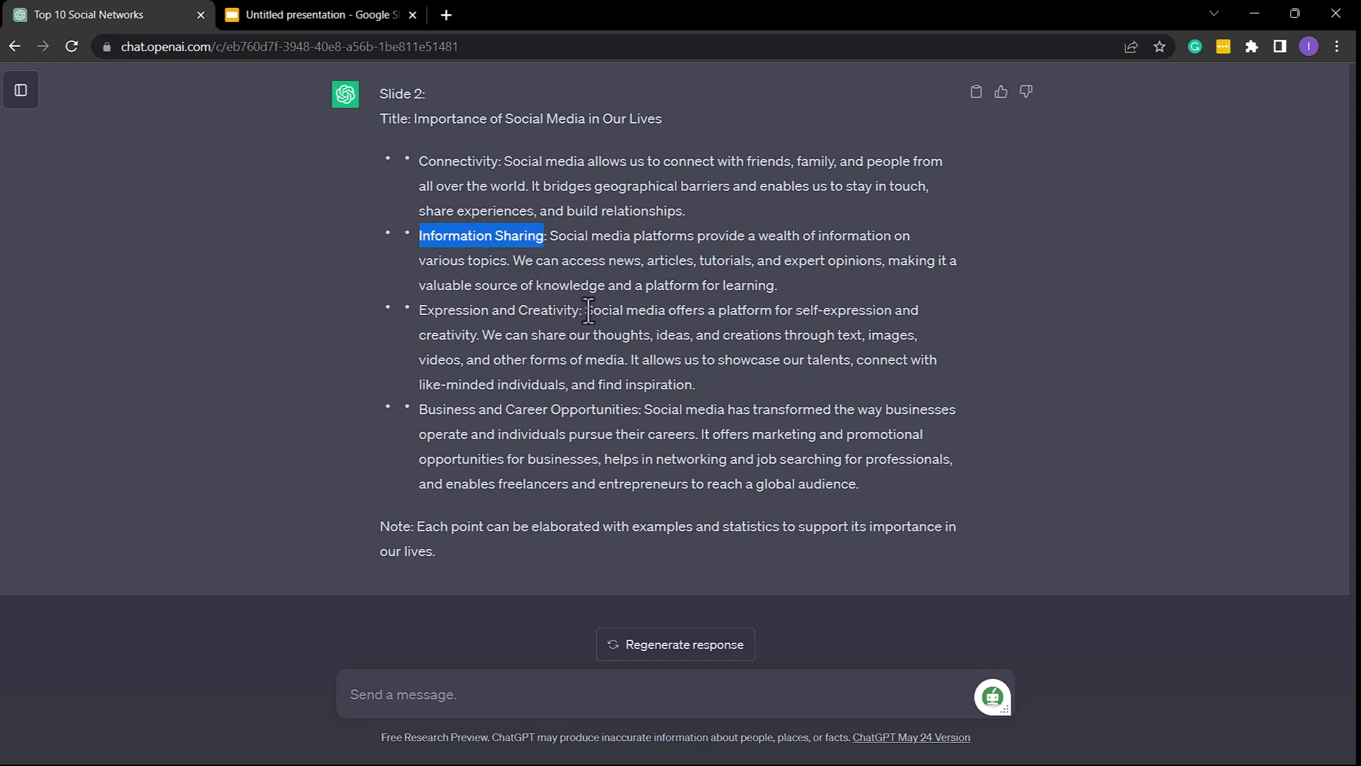
drag(578, 309, 411, 310)
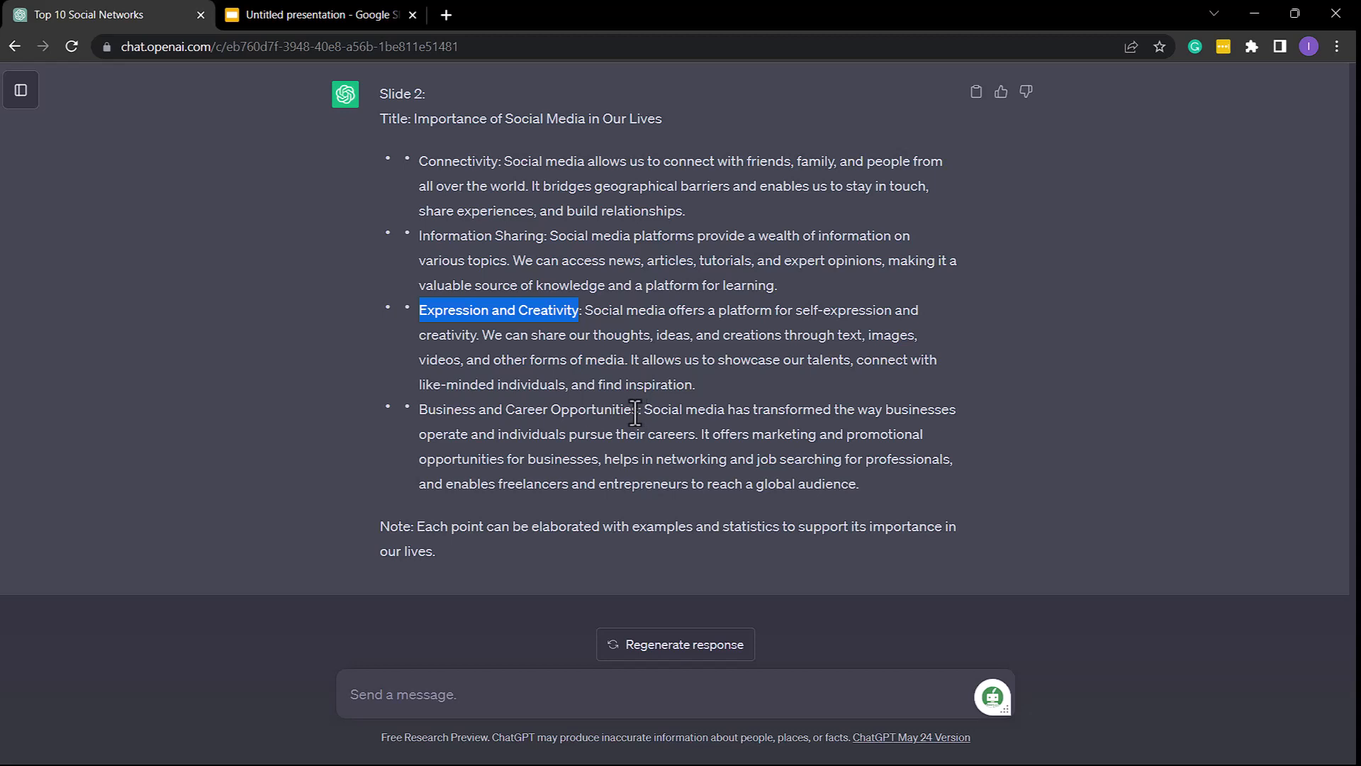
drag(638, 411, 423, 412)
key(super+c)
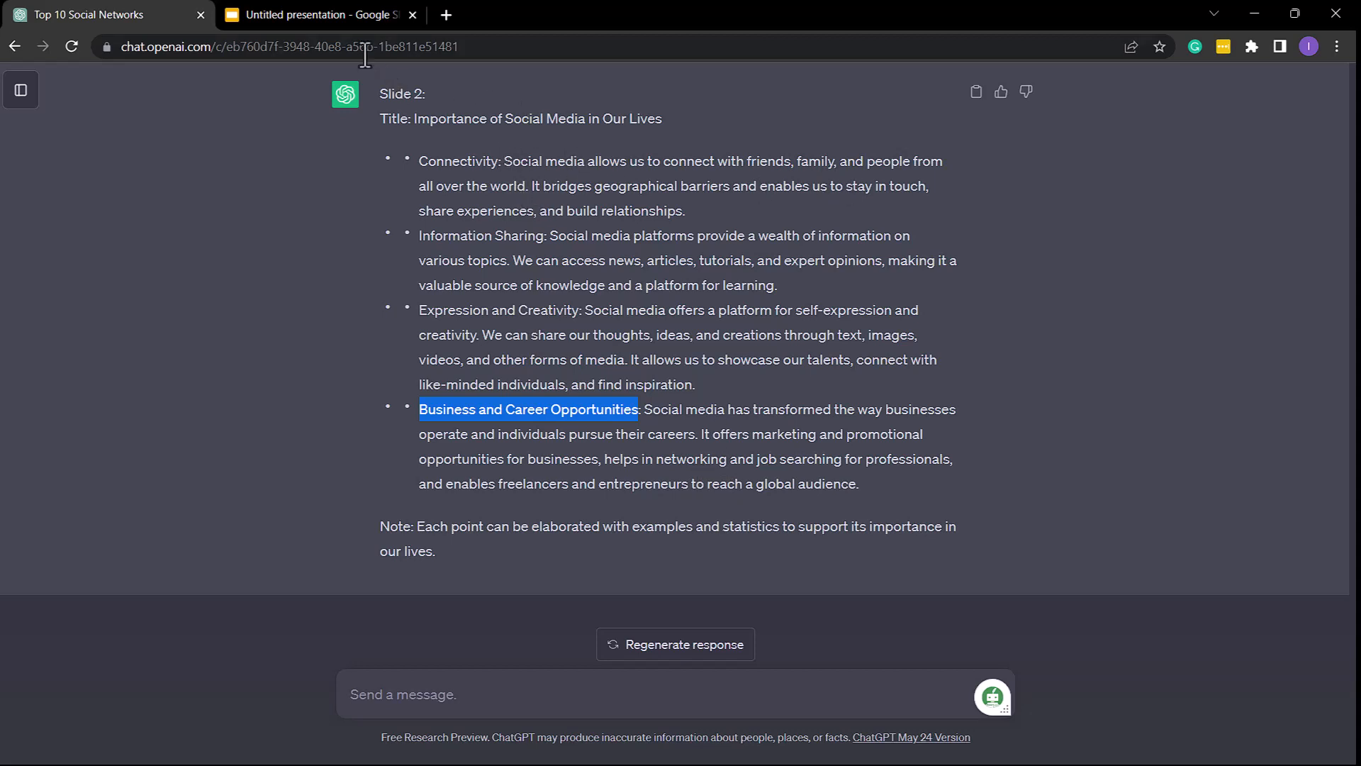
Switch to Google Slides and add a text box about 2.5 inches wide below the heading, pasting the copied title "Connectivity"
click(246, 10)
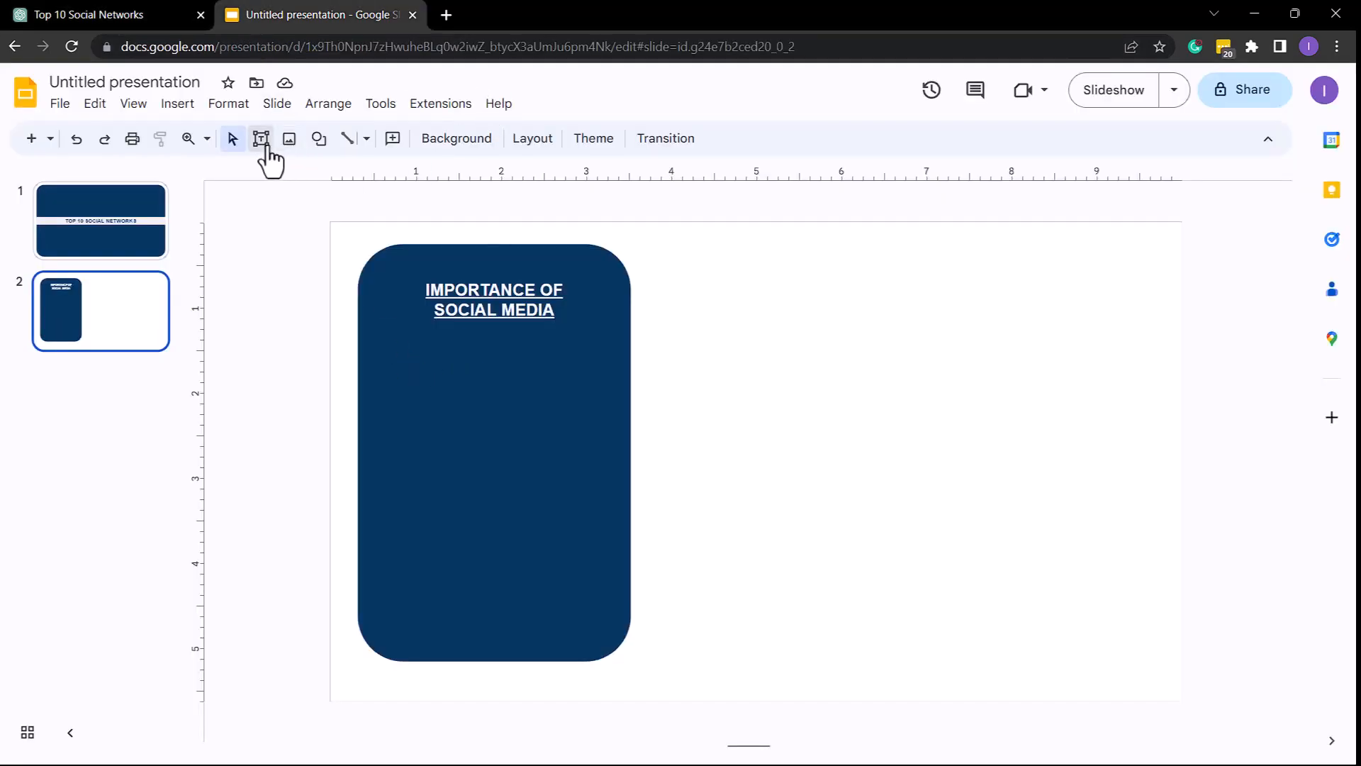
click(263, 146)
drag(383, 344, 604, 624)
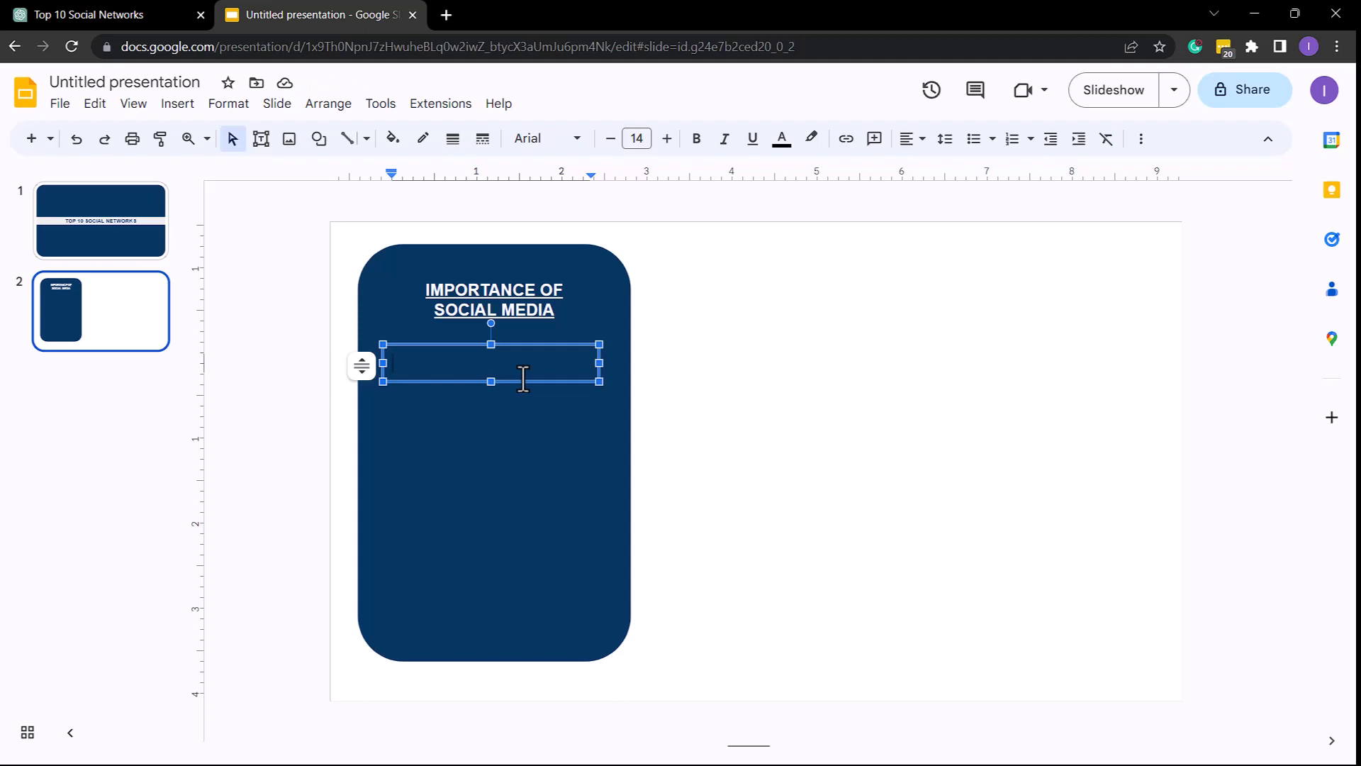
key(super+v)
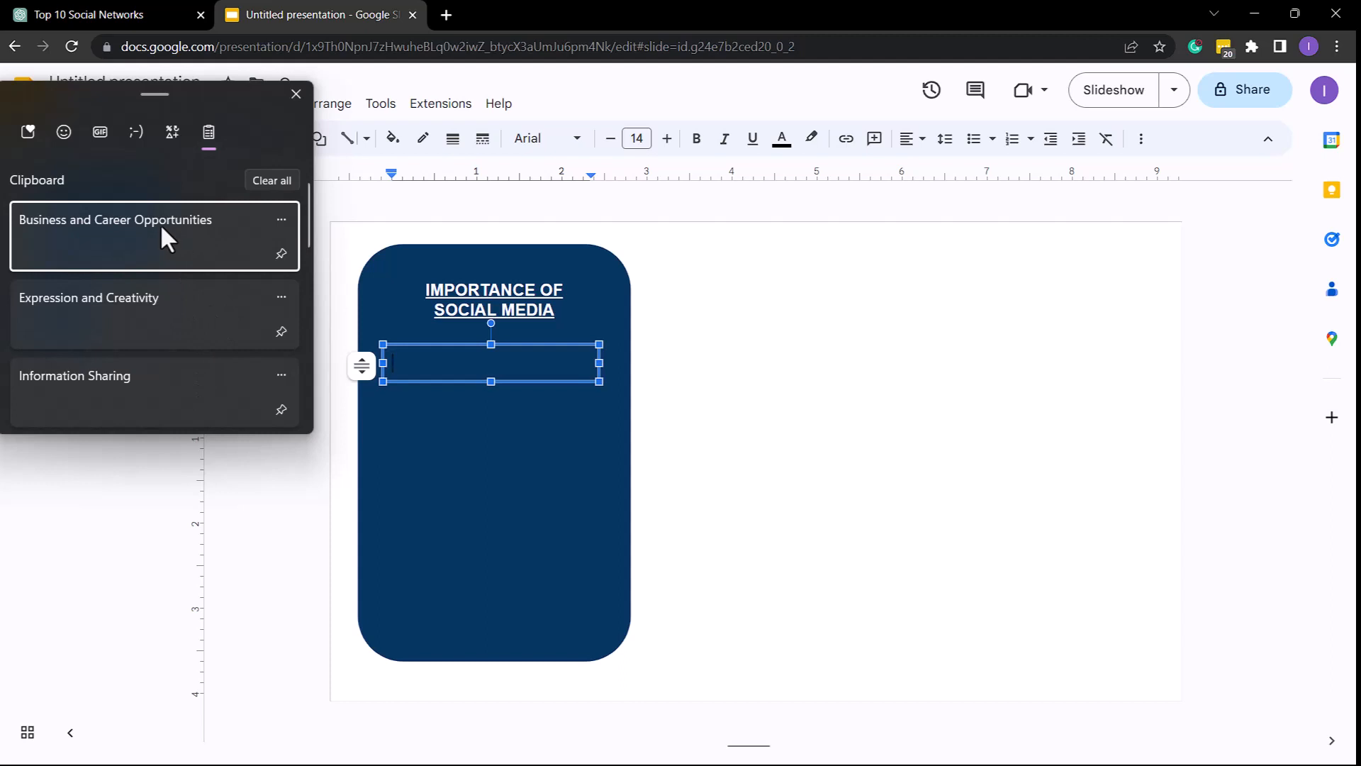
scroll(184, 284, down, 2)
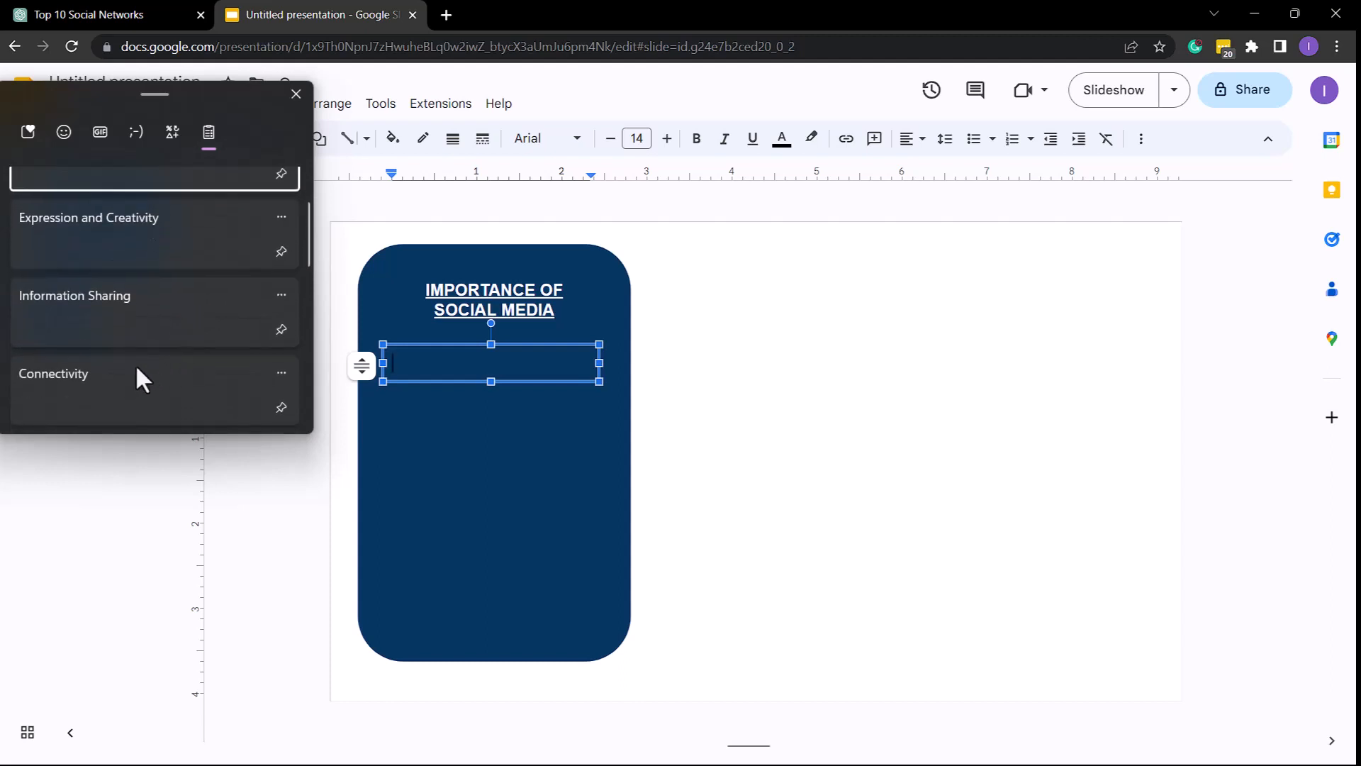
click(146, 375)
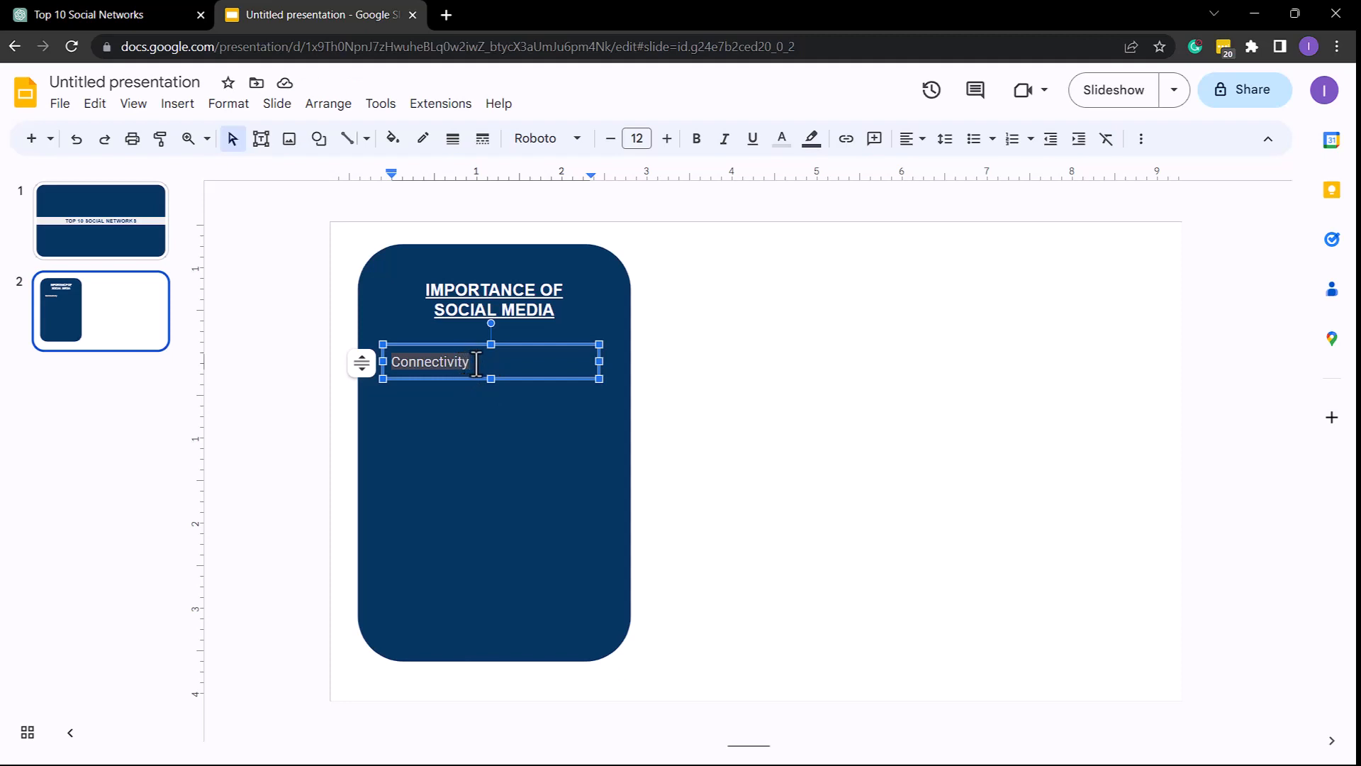
Paste "Information Sharing", "Expression and Creativity" and "Business and Career Opportunities" on separate lines below "Connectivity"
key(Return)
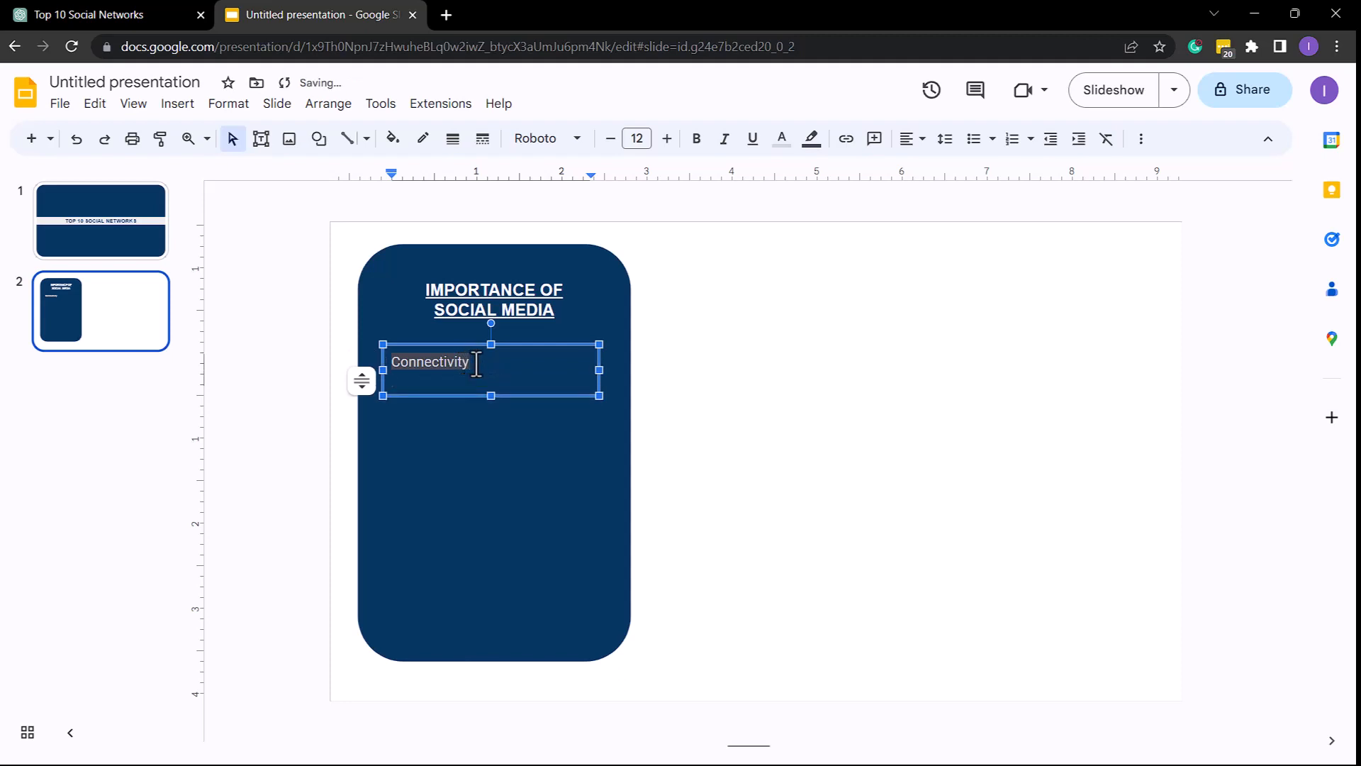
key(super+v)
scroll(85, 379, down, 2)
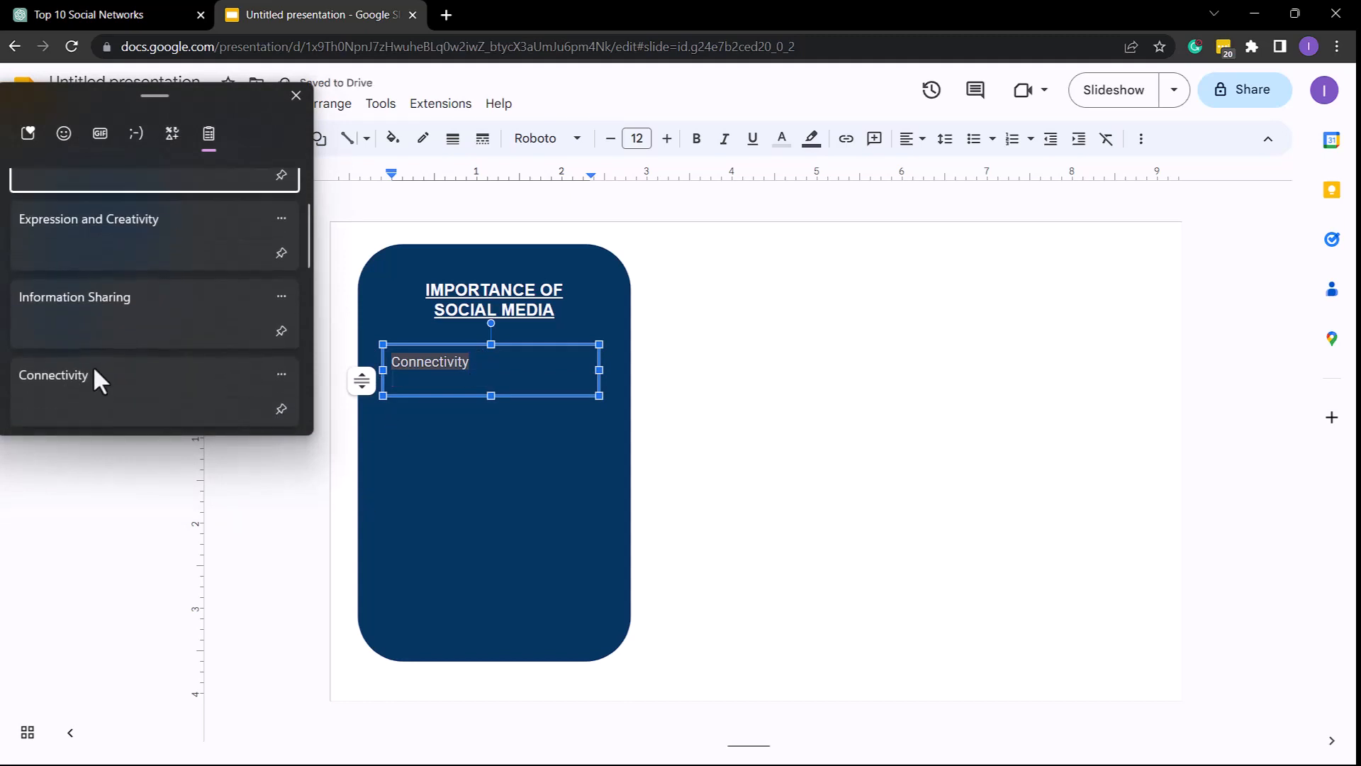
click(105, 321)
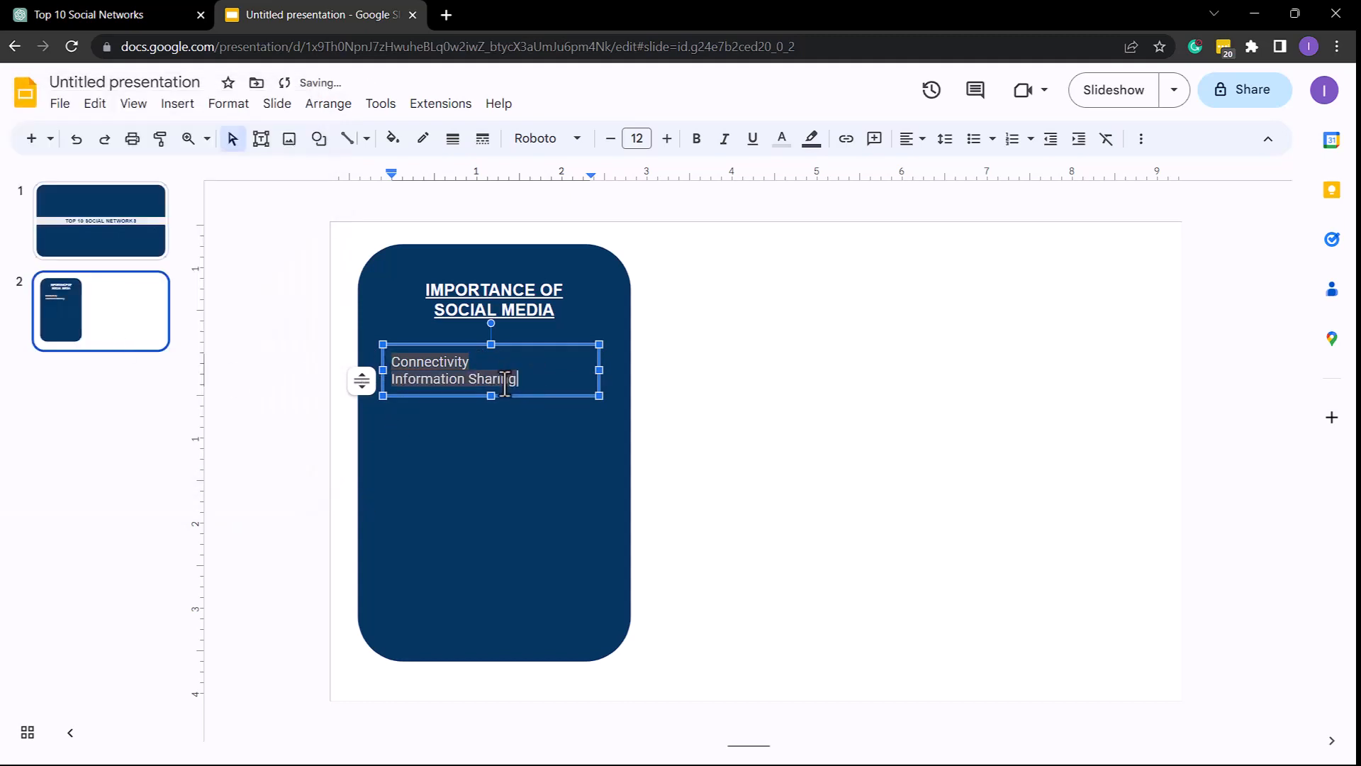
key(Return)
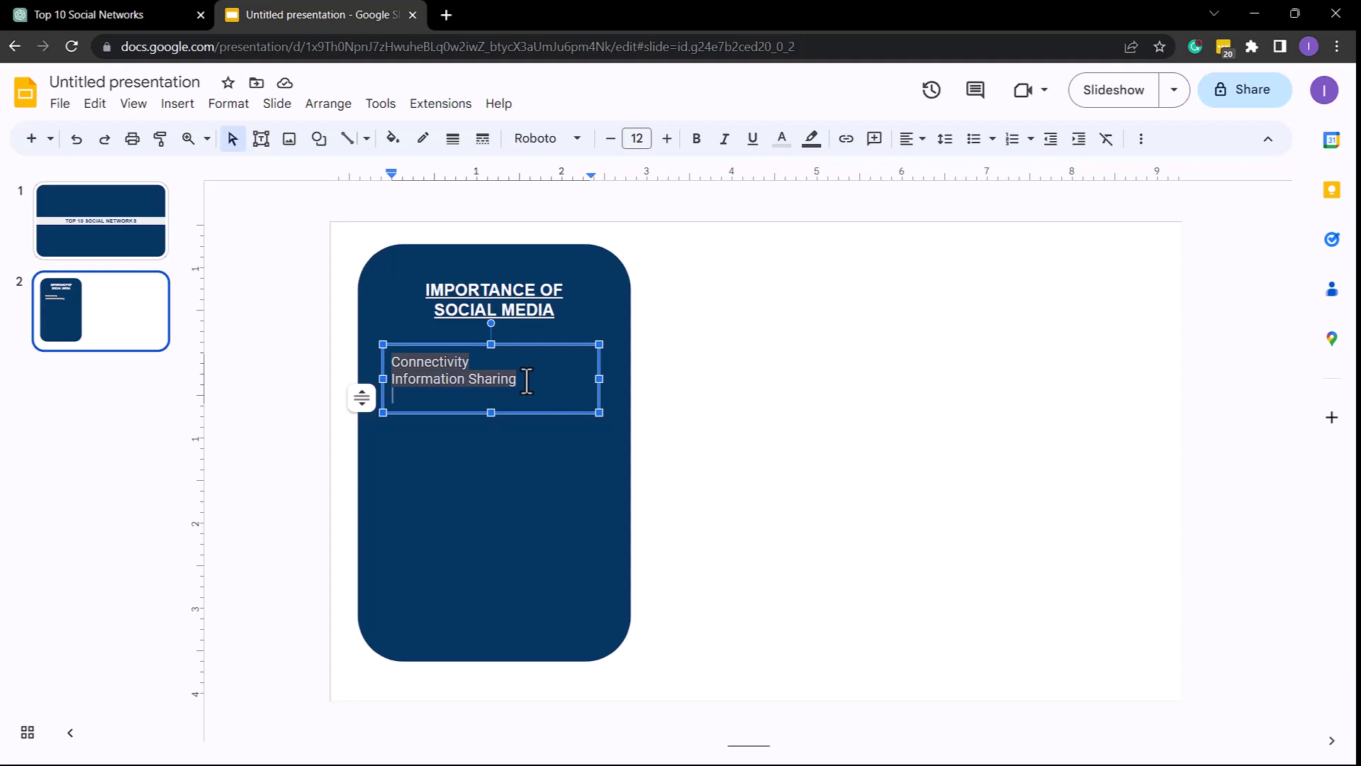
key(super+v)
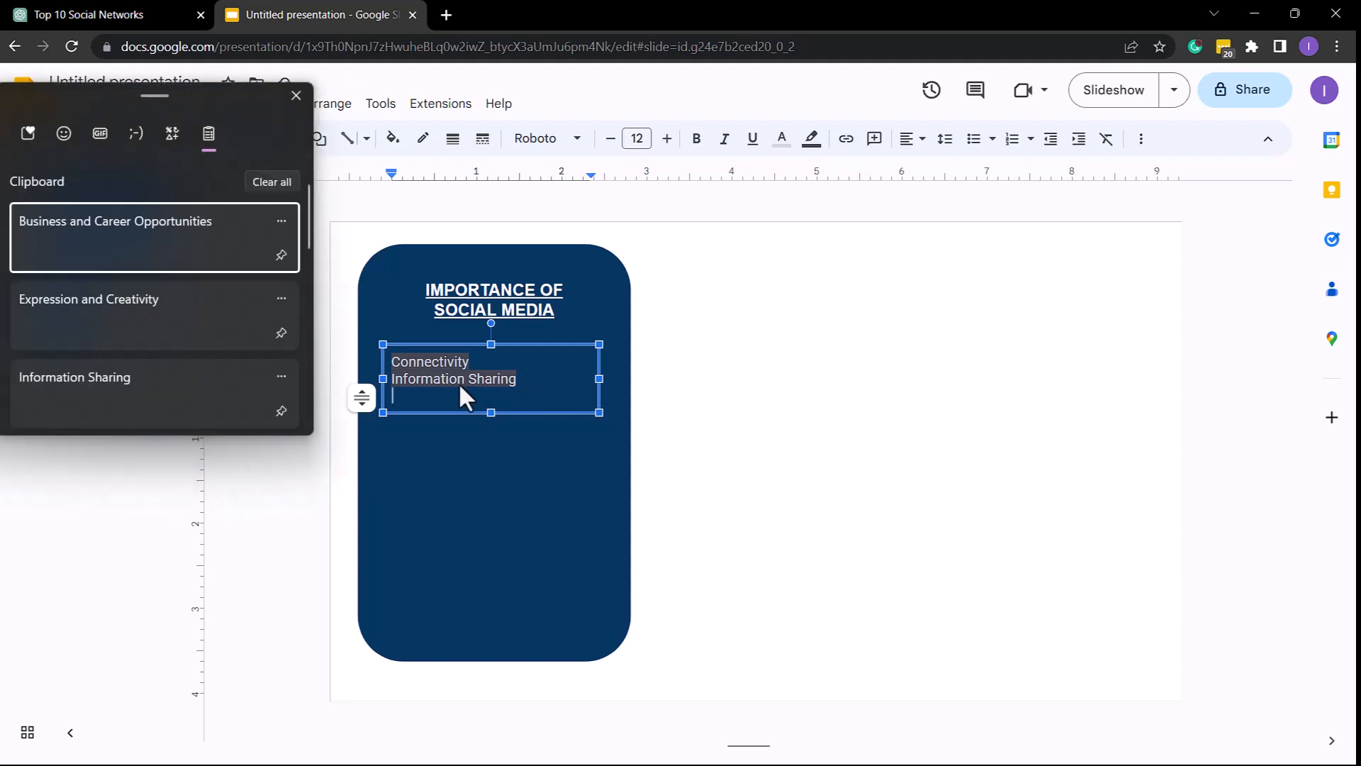
click(126, 312)
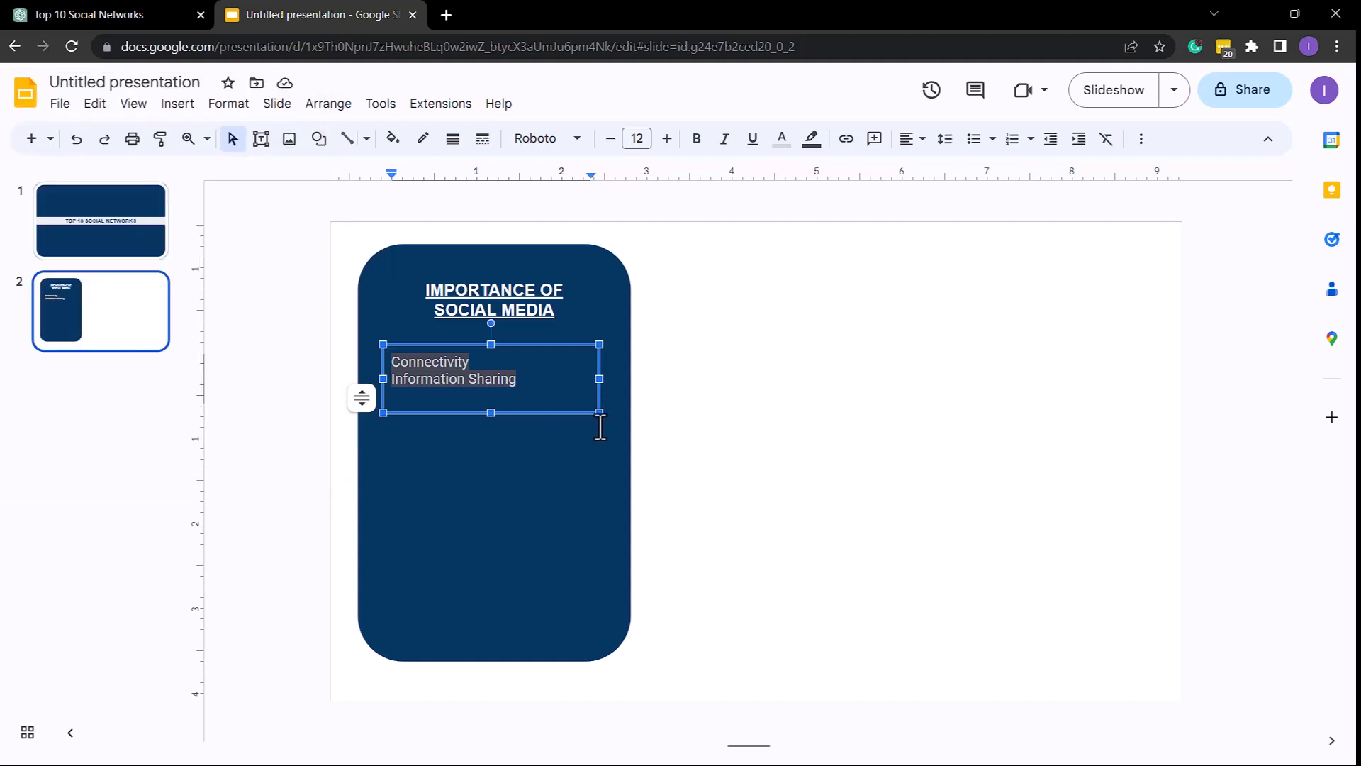
key(Return)
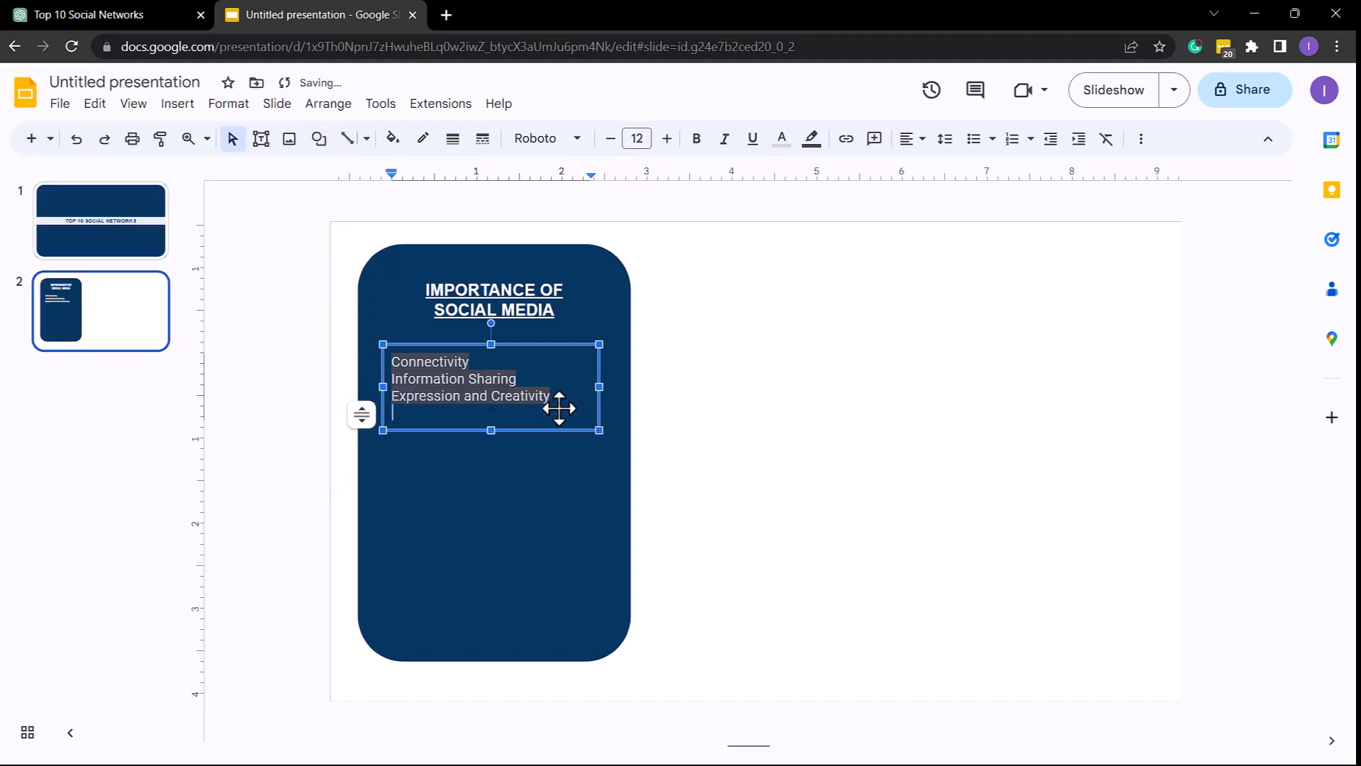
key(super+v)
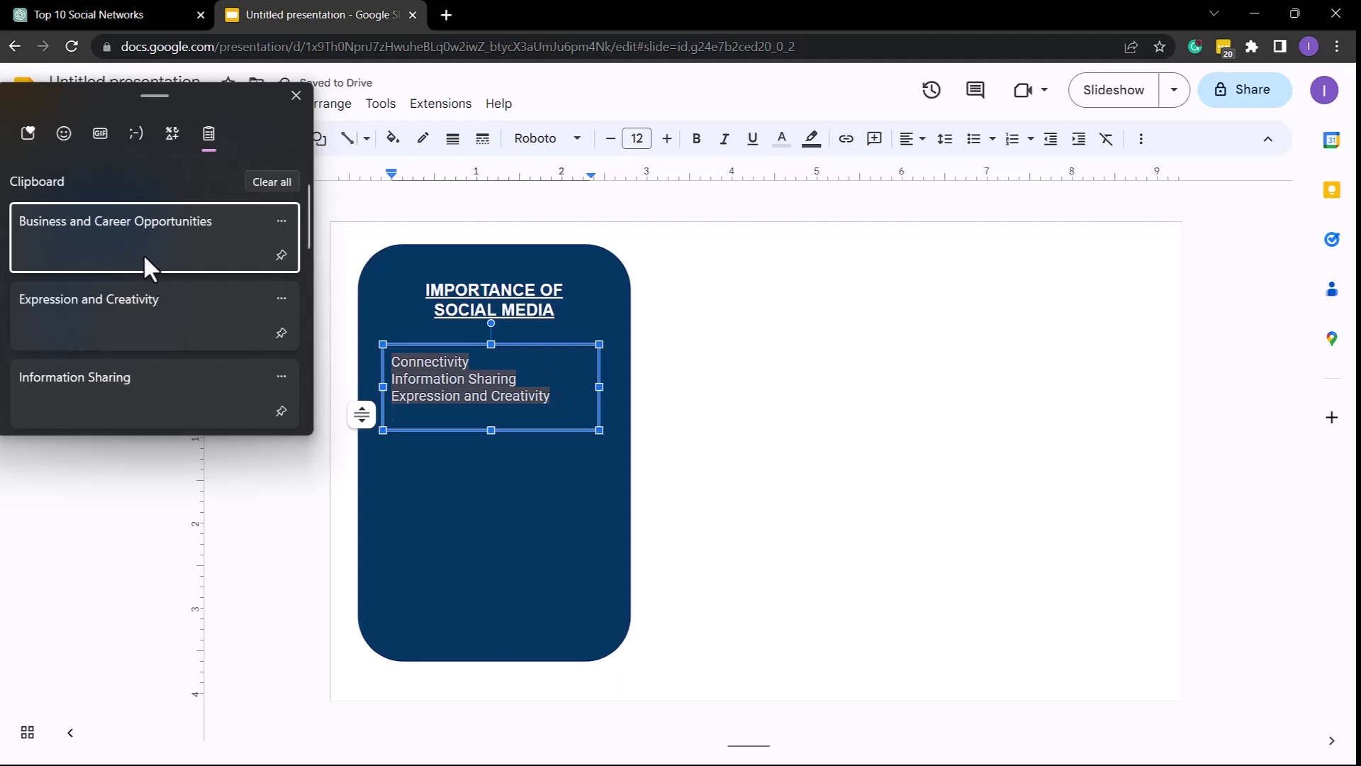
click(117, 240)
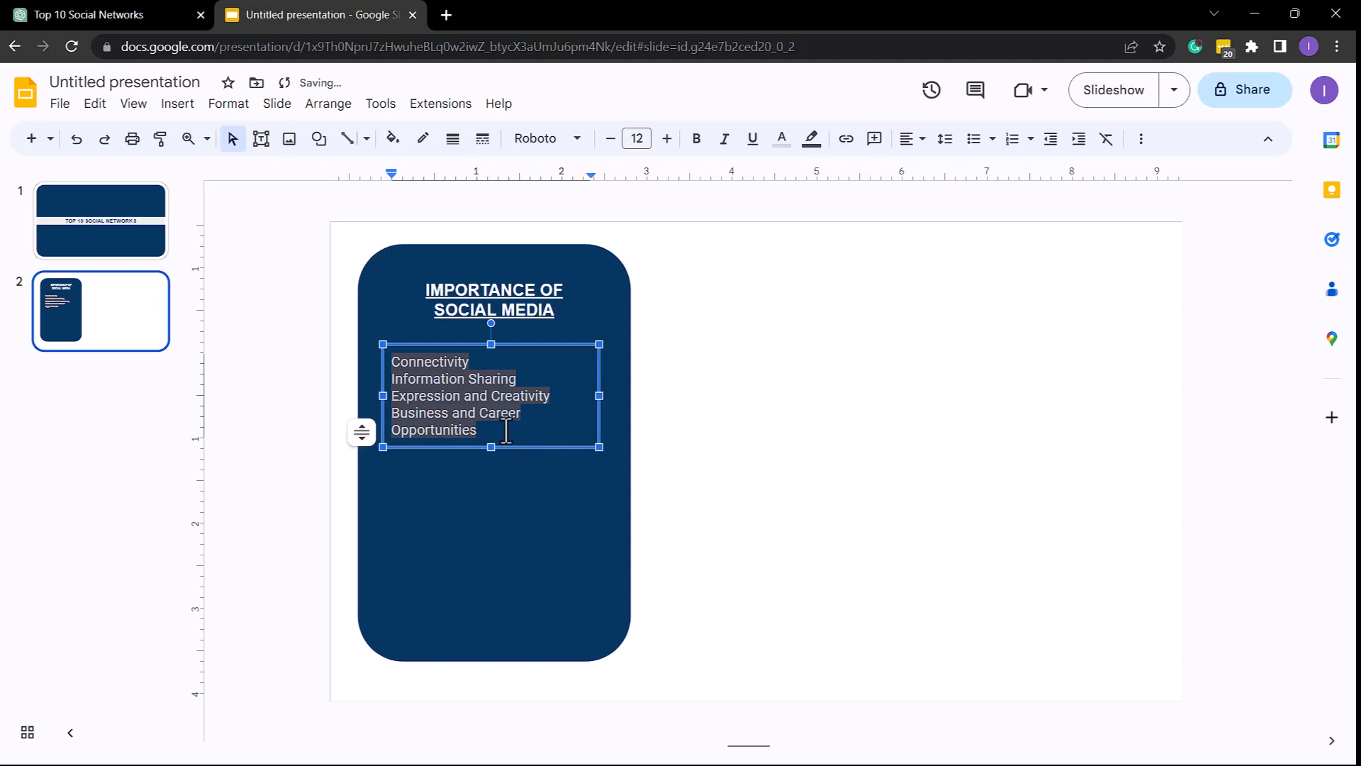
Make the highlight of the four pasted points transparent and their text color white
drag(477, 436, 380, 360)
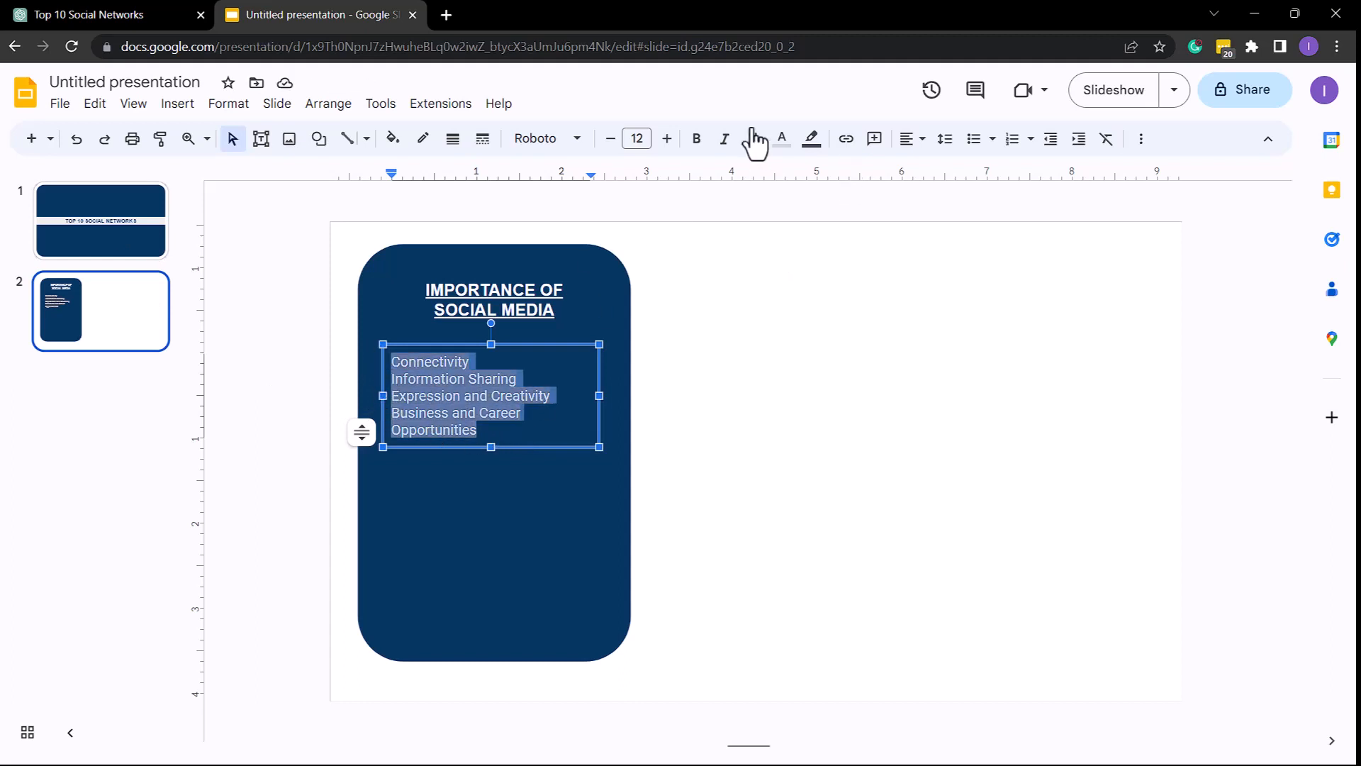
click(821, 147)
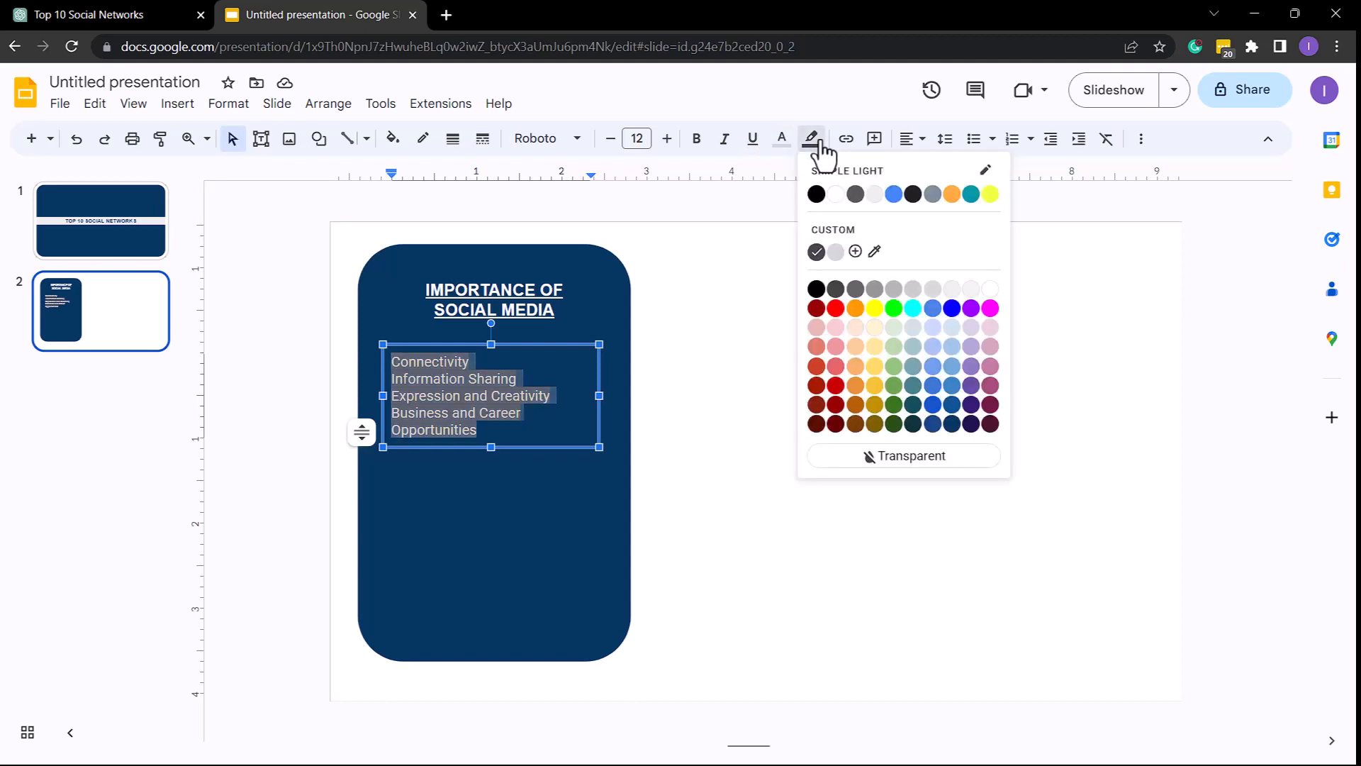
click(897, 455)
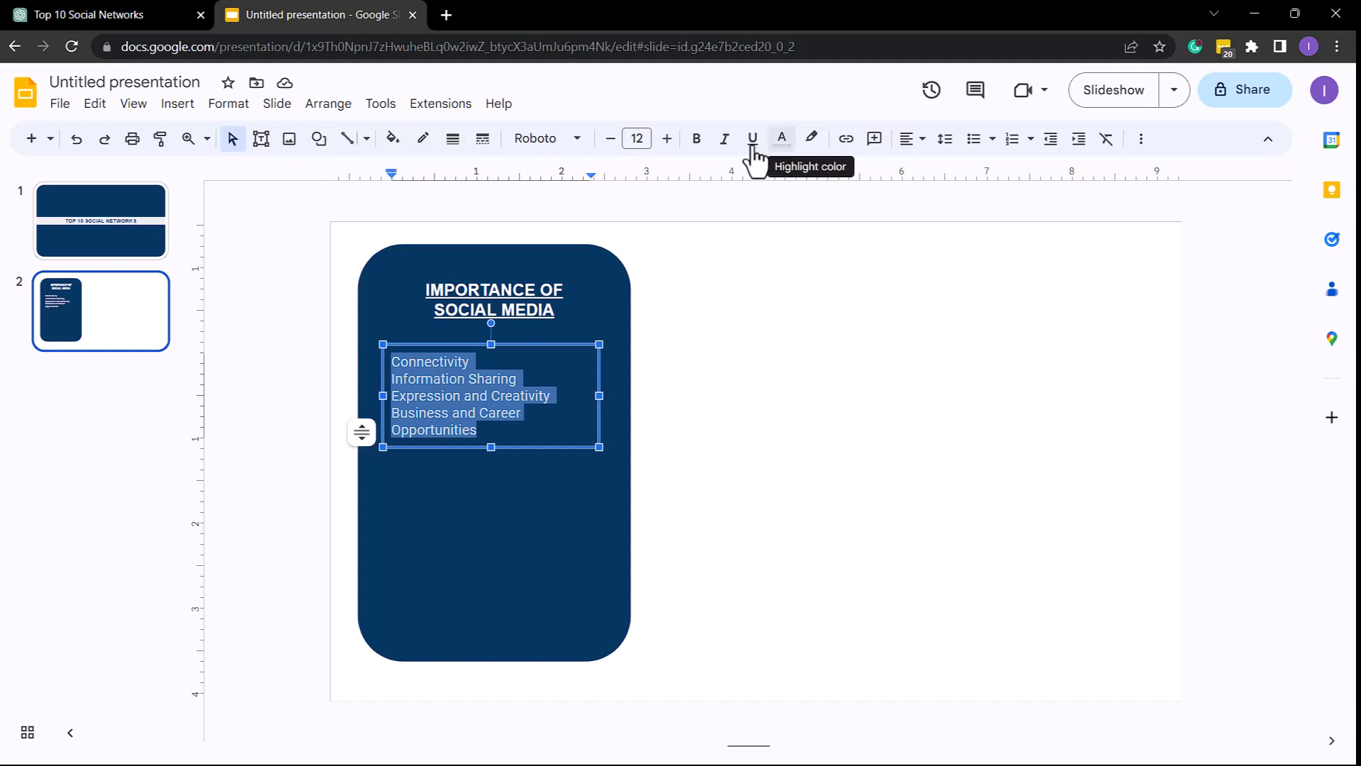
click(782, 139)
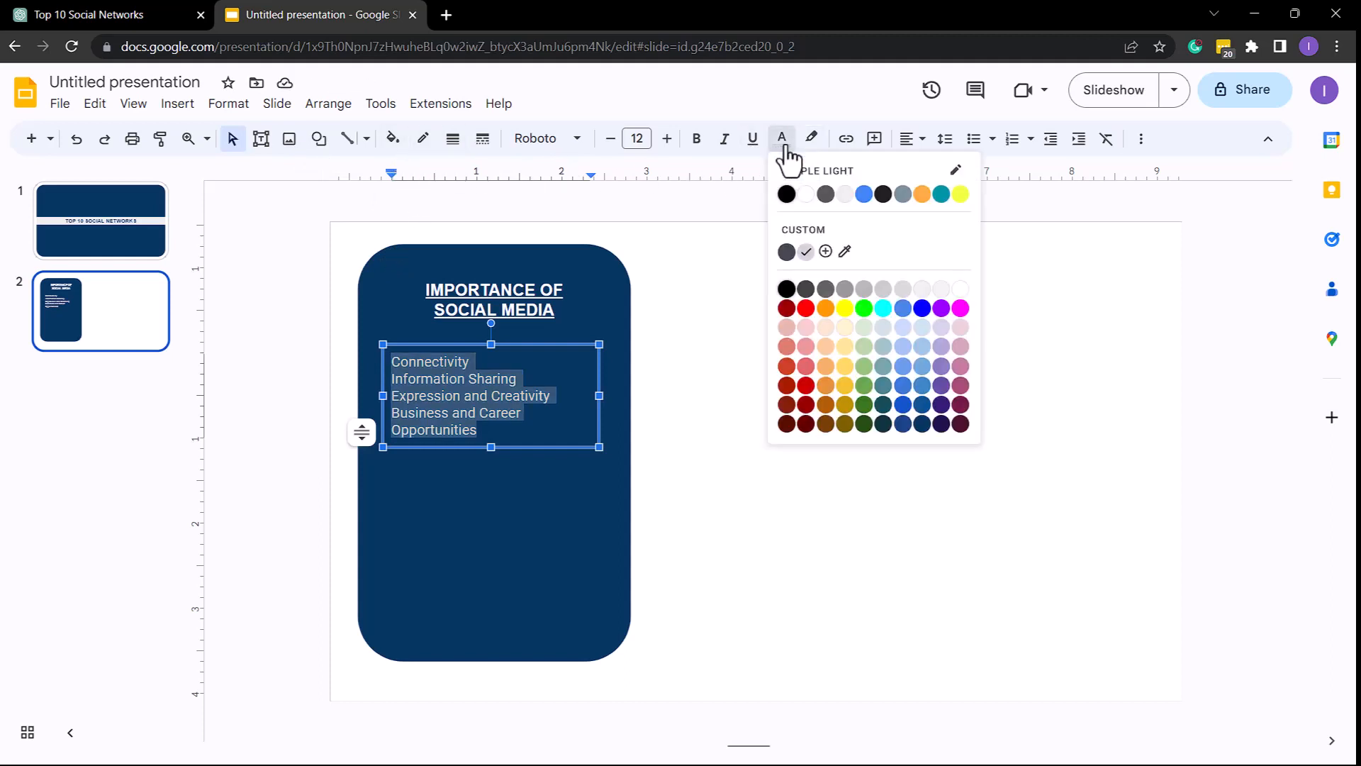
click(960, 291)
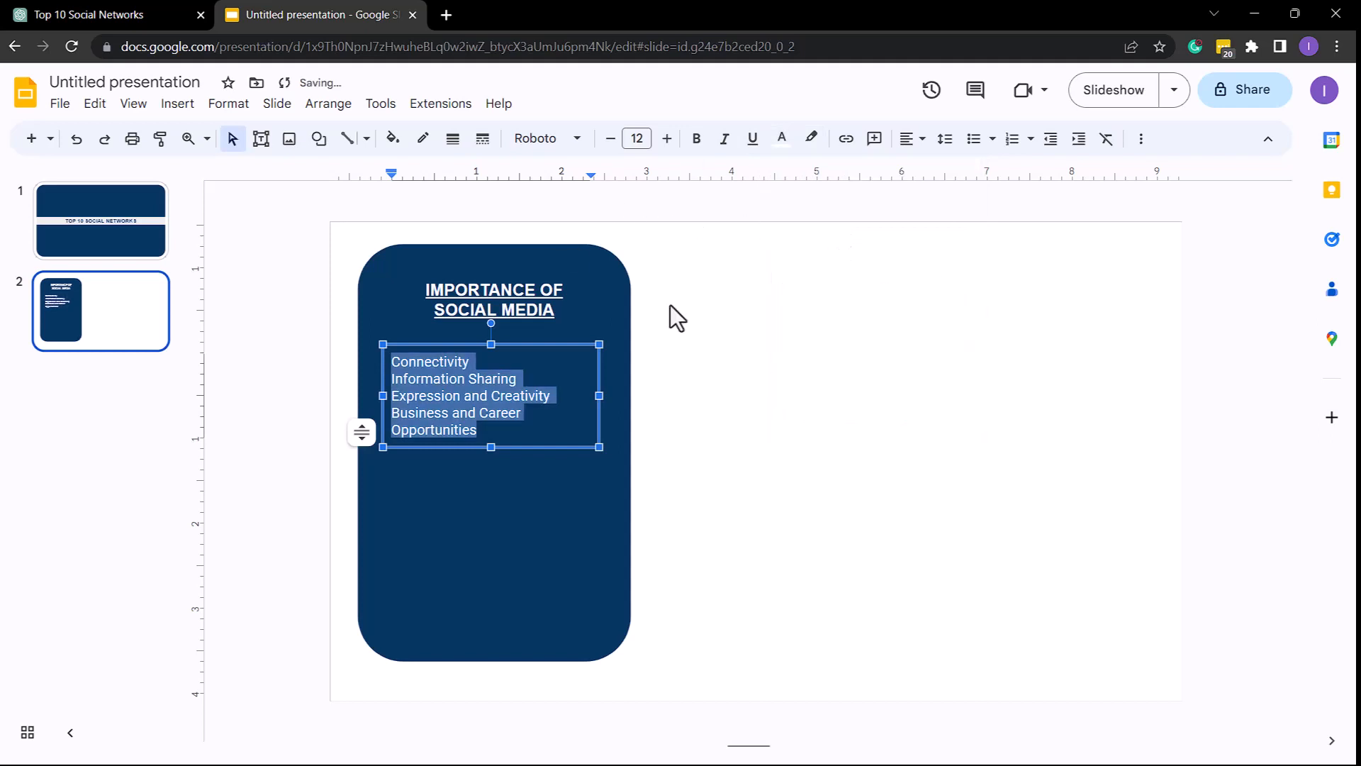
Open the line and paragraph spacing options for the four selected points
click(946, 139)
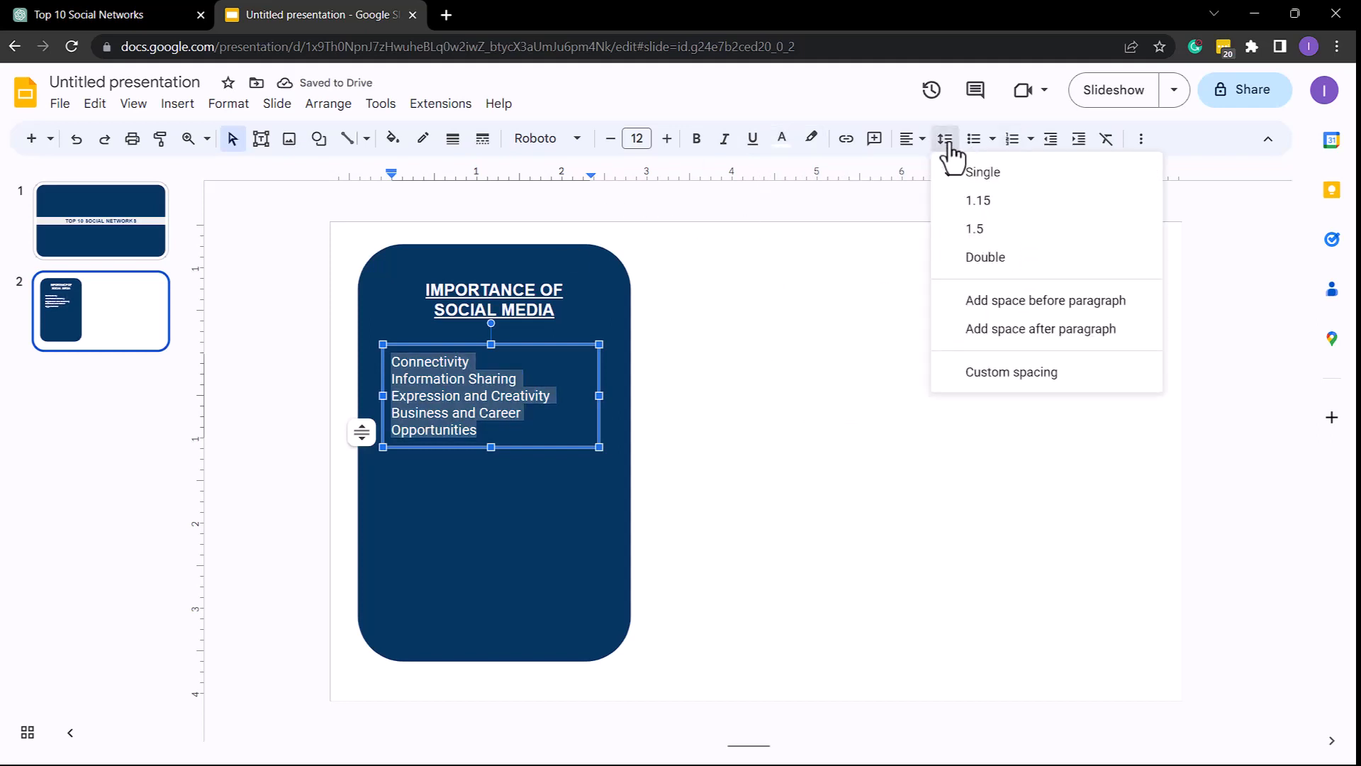
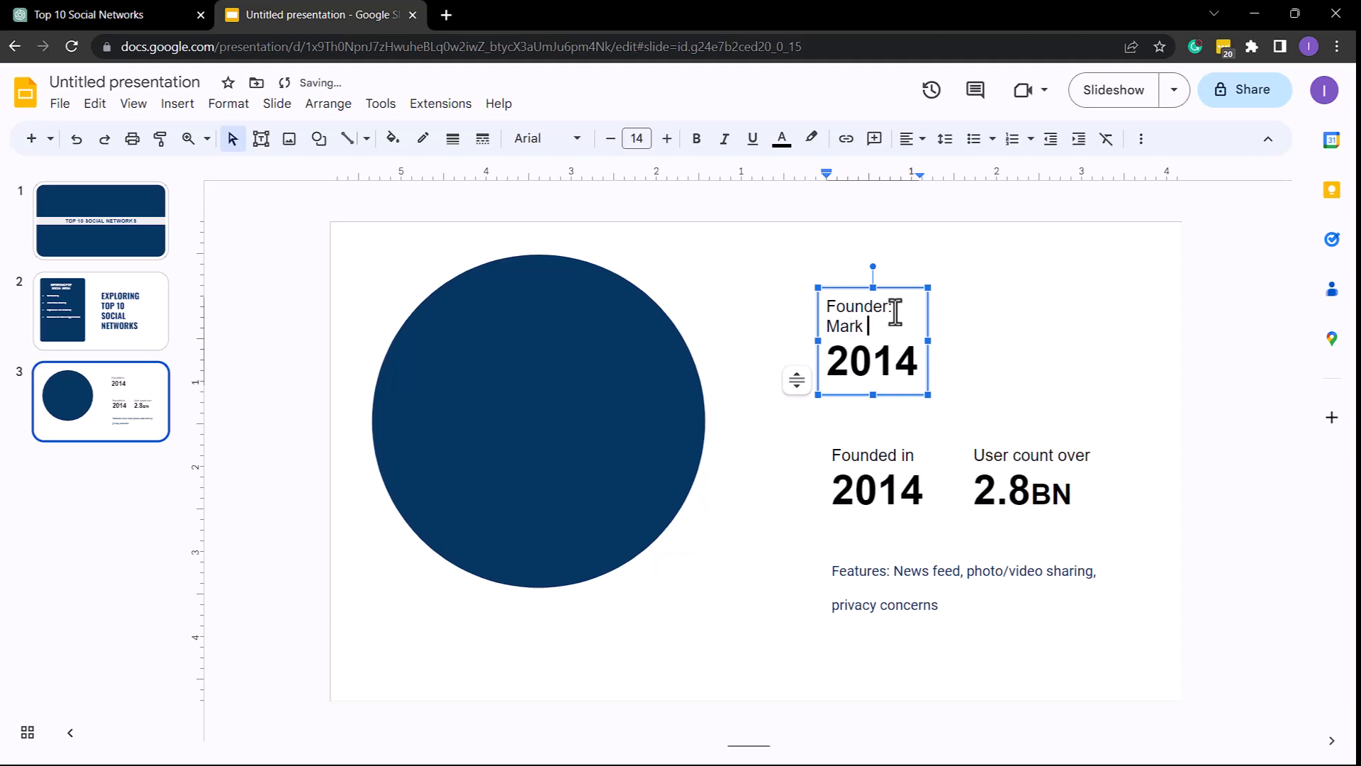
Complete the founder line with "Mark Zuckerberg" and, after checking ChatGPT's Facebook facts, correct the year under "Founded in" to 2004
text(rk Zuckerberg)
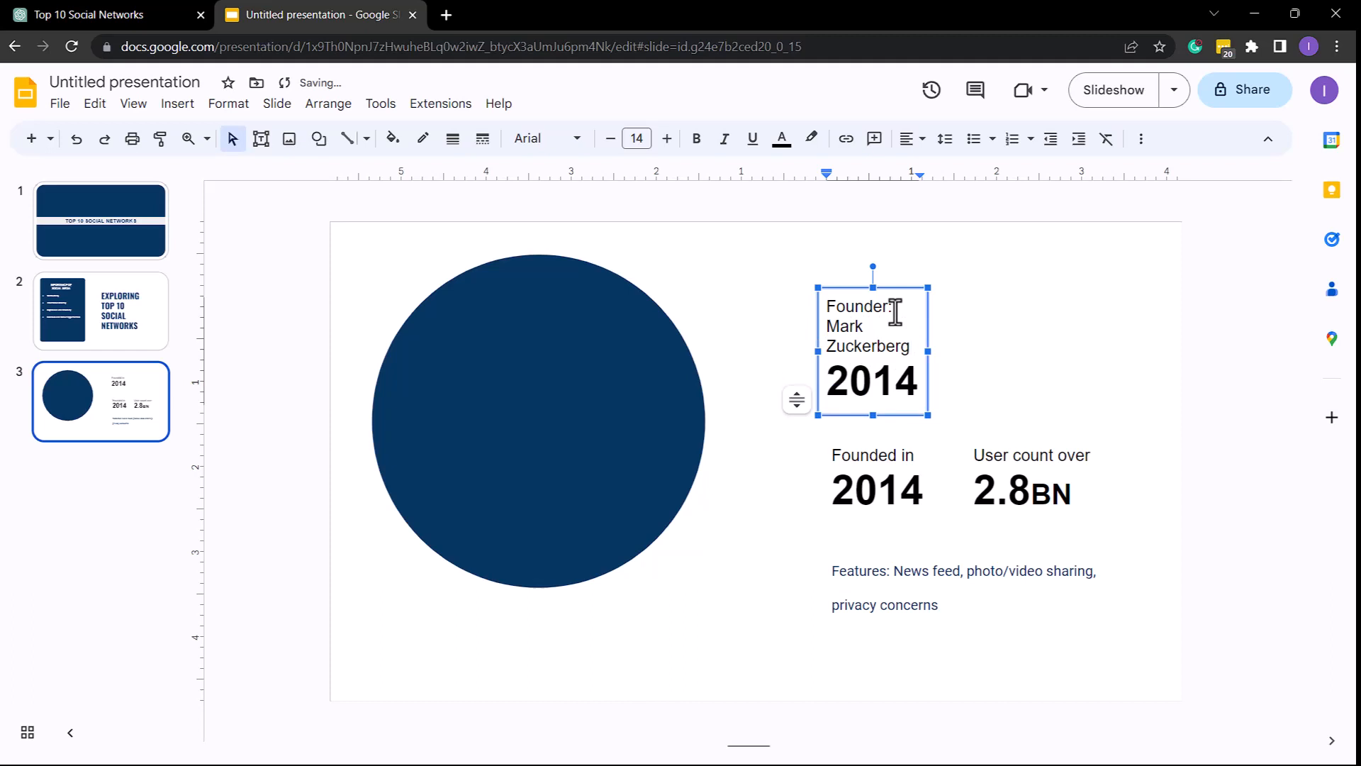
click(146, 11)
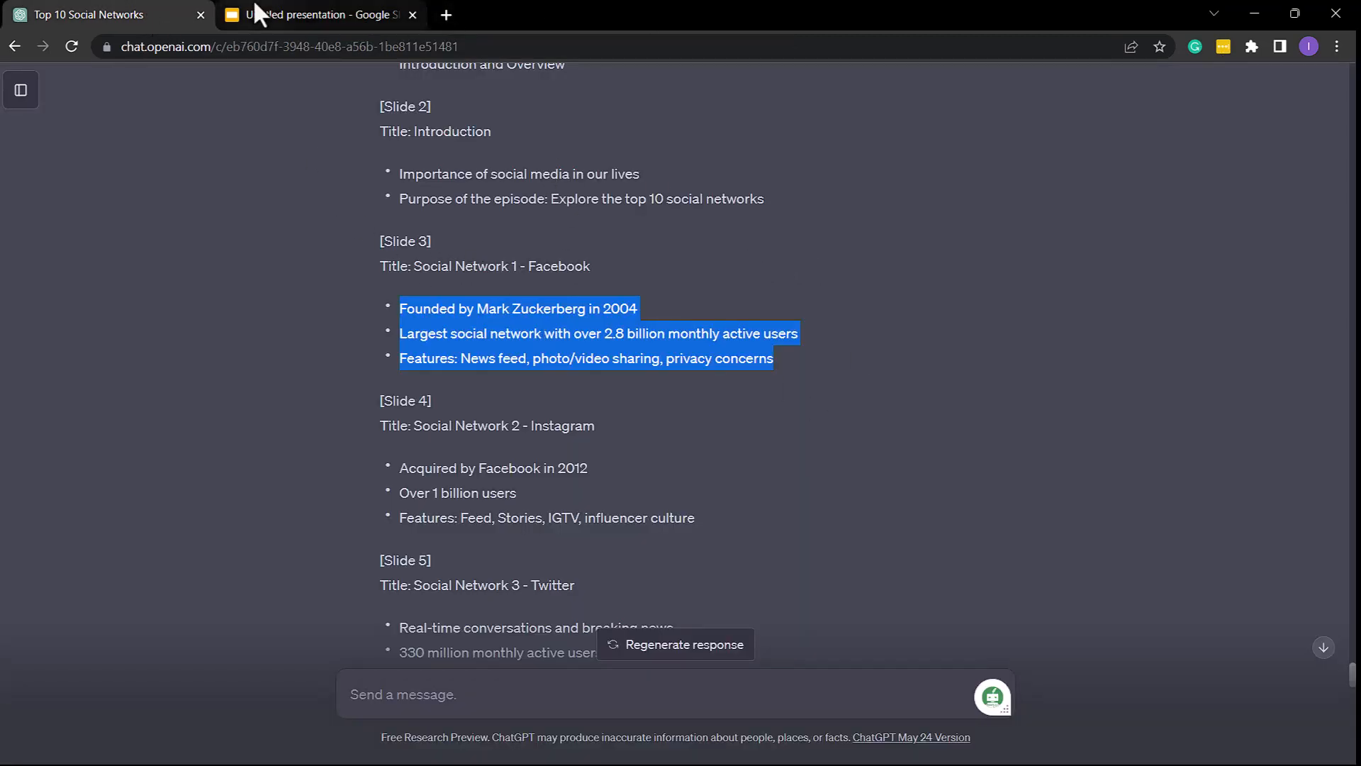
click(285, 15)
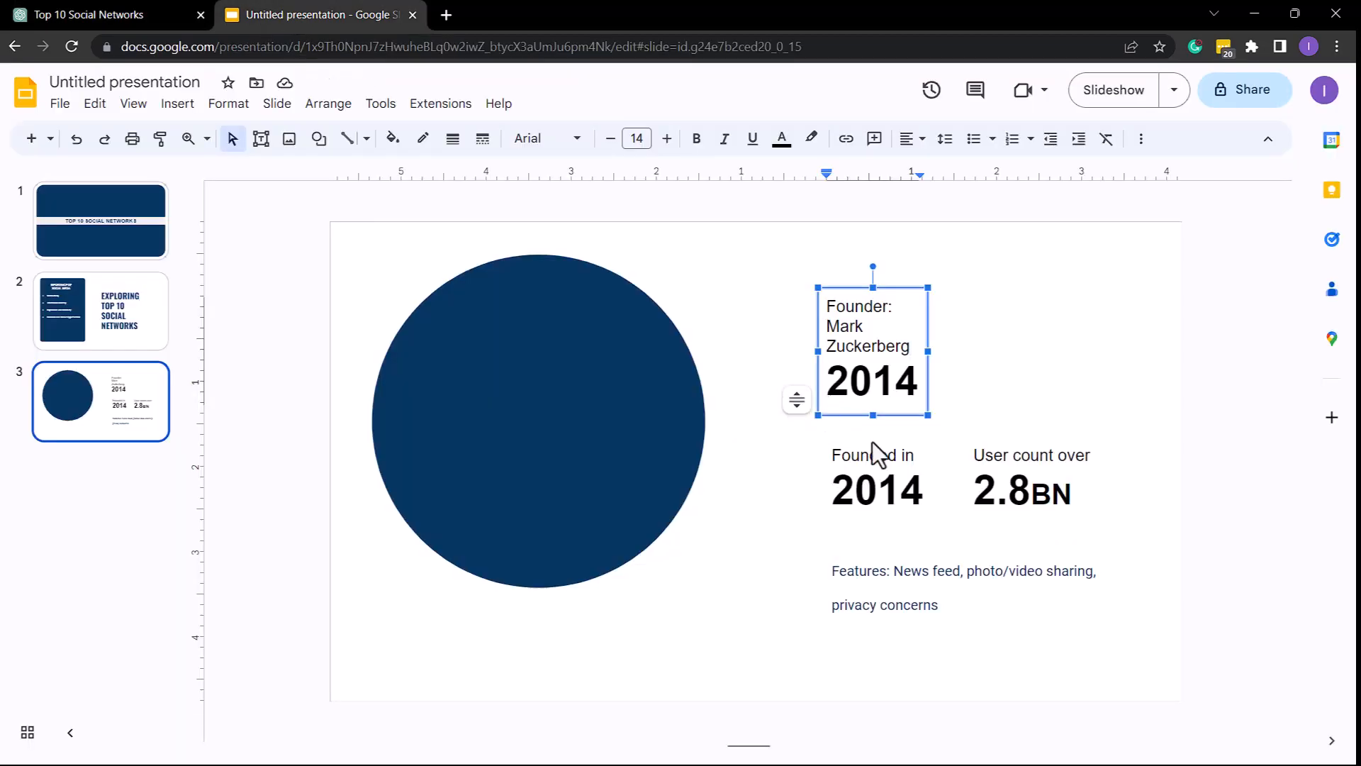
click(900, 491)
key(BackSpace)
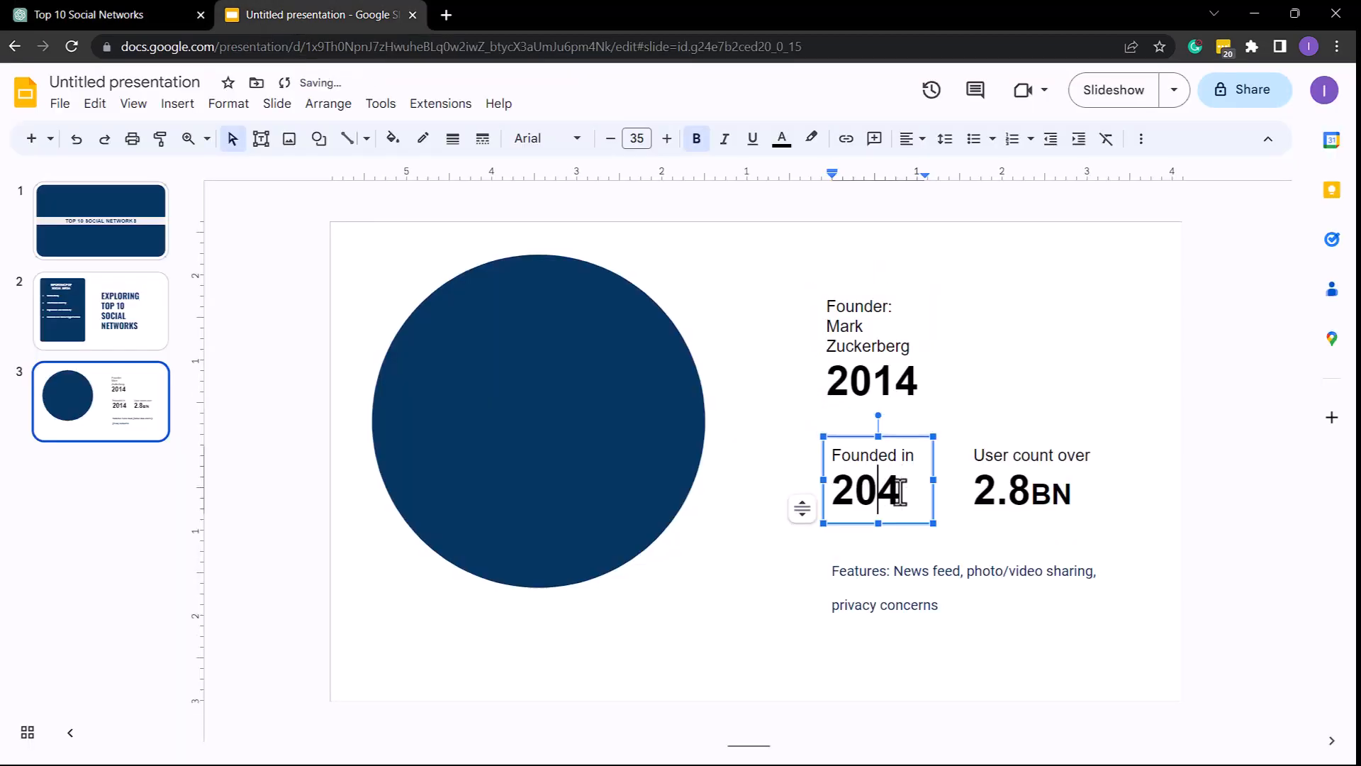
text(0)
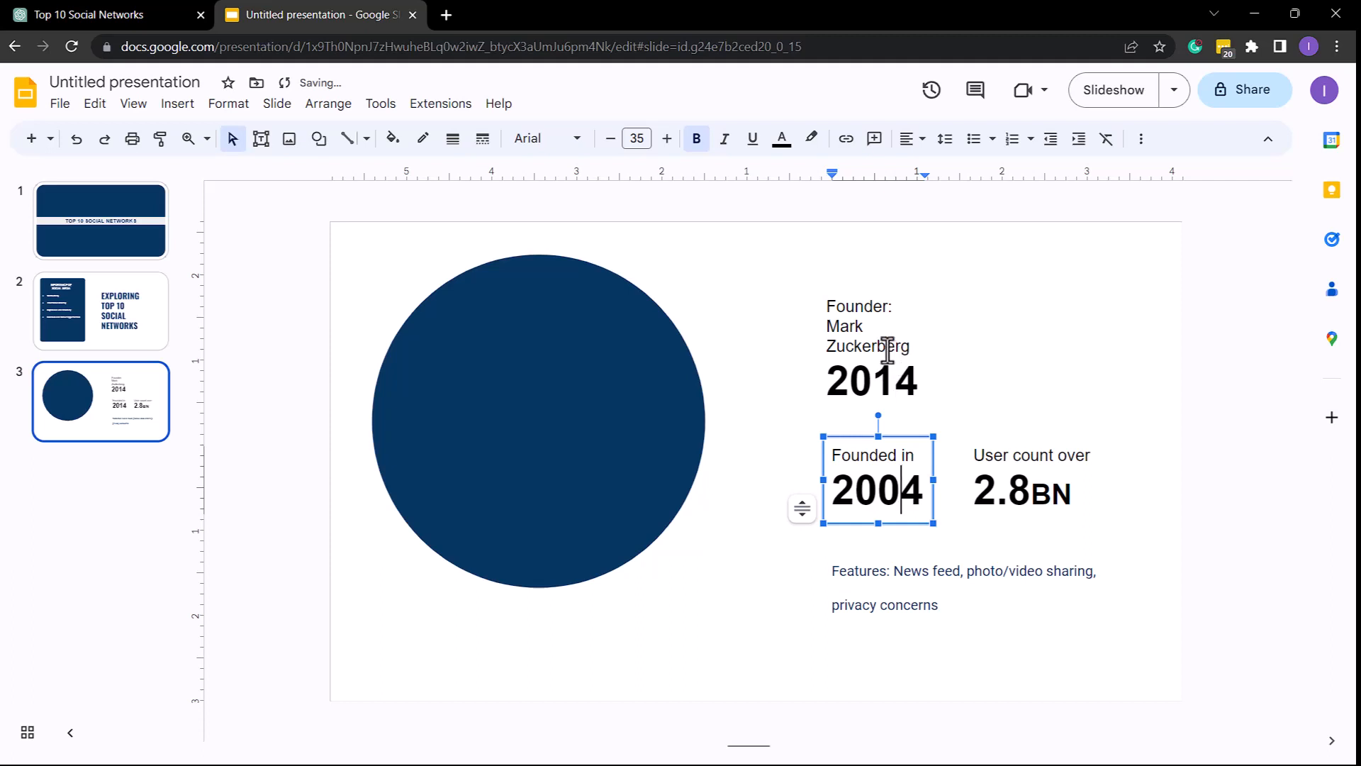
Delete the year 2014 from the founder text box and widen the box so the founder line fits on one line
click(856, 327)
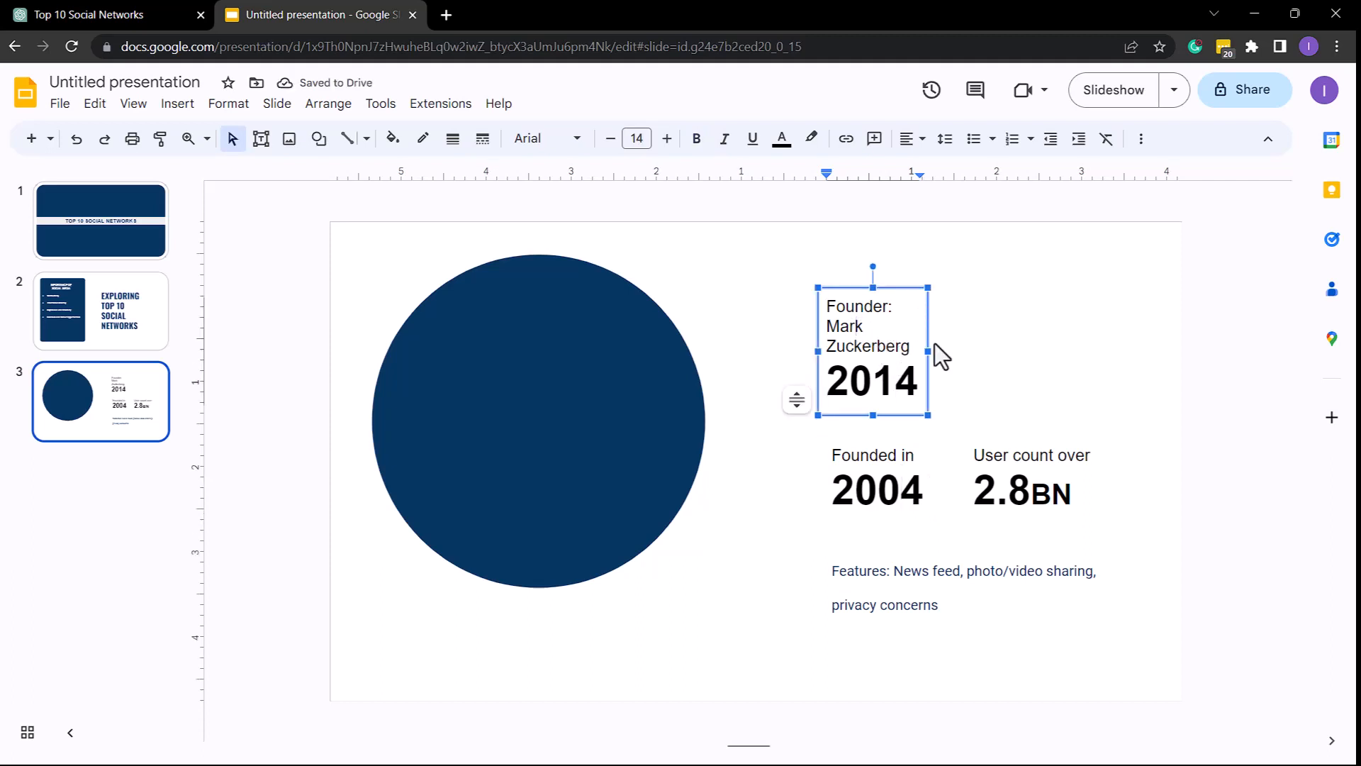
drag(929, 352, 1001, 334)
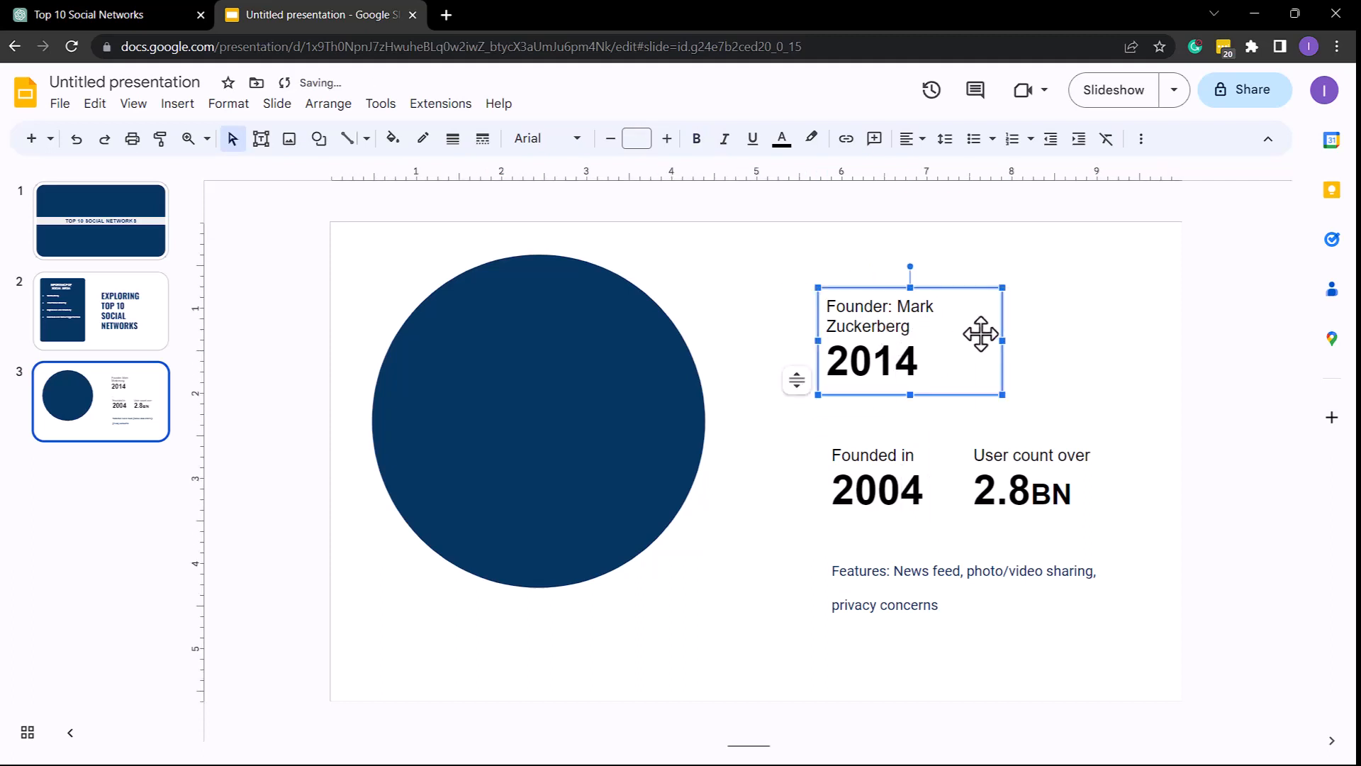
drag(920, 361, 829, 364)
key(BackSpace)
key(BackSpace)
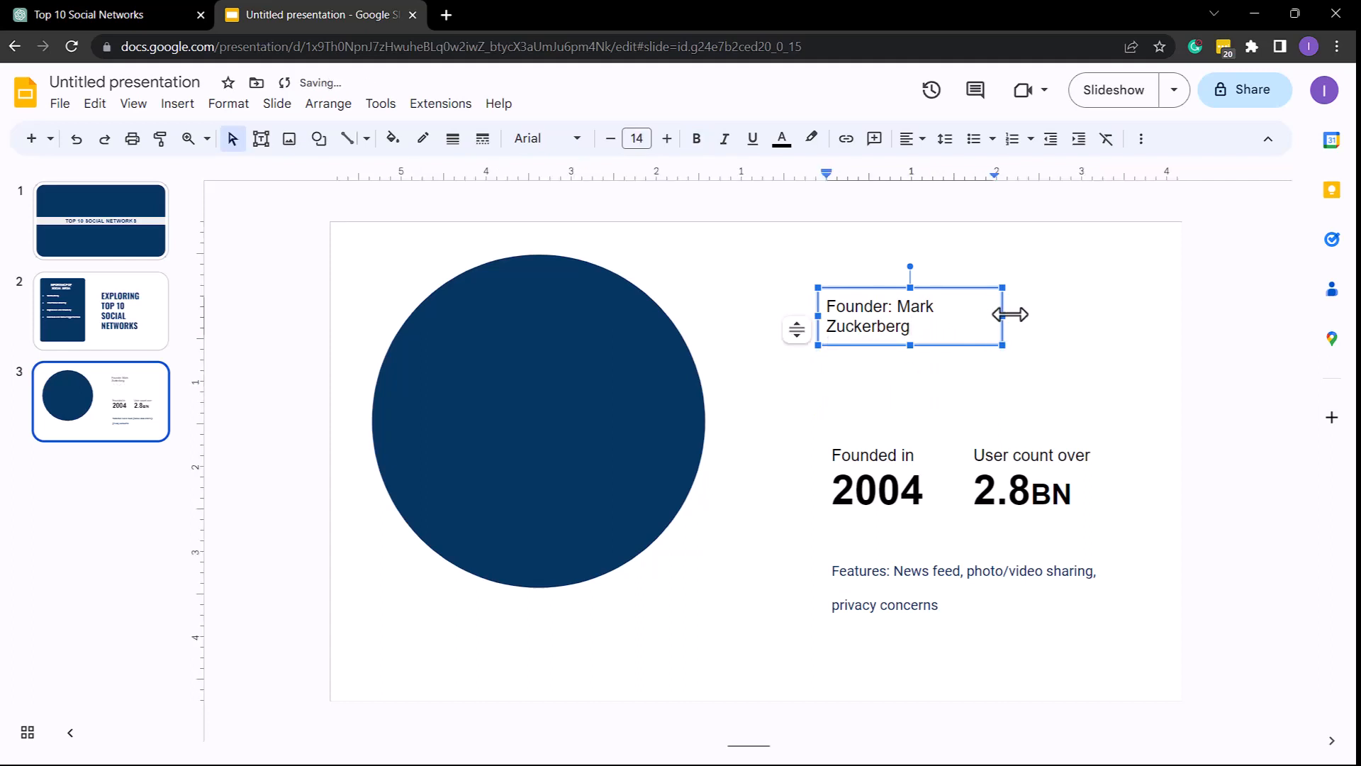
drag(1005, 315, 1086, 309)
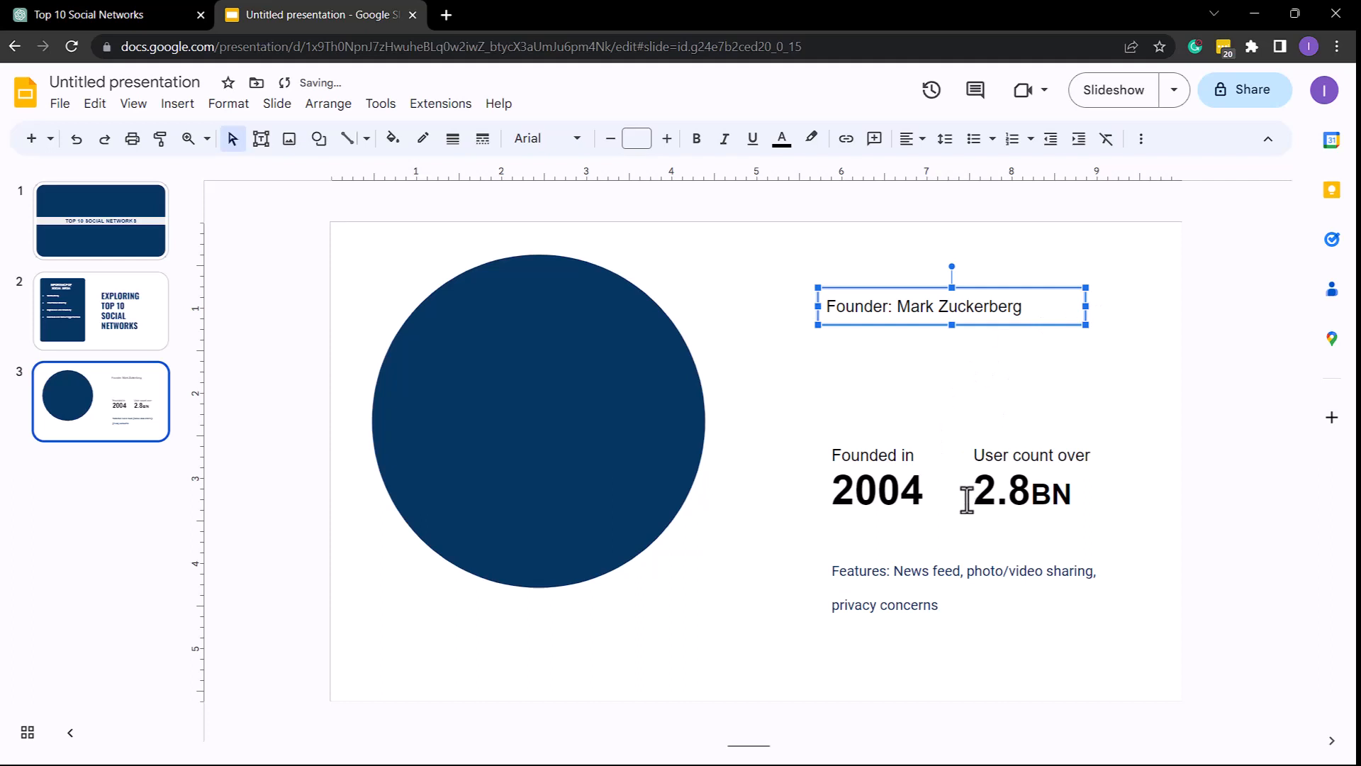
Move the "Founded in" and "User count over" text boxes up side by side, with "Founded in" left-aligned to the founder line
click(899, 496)
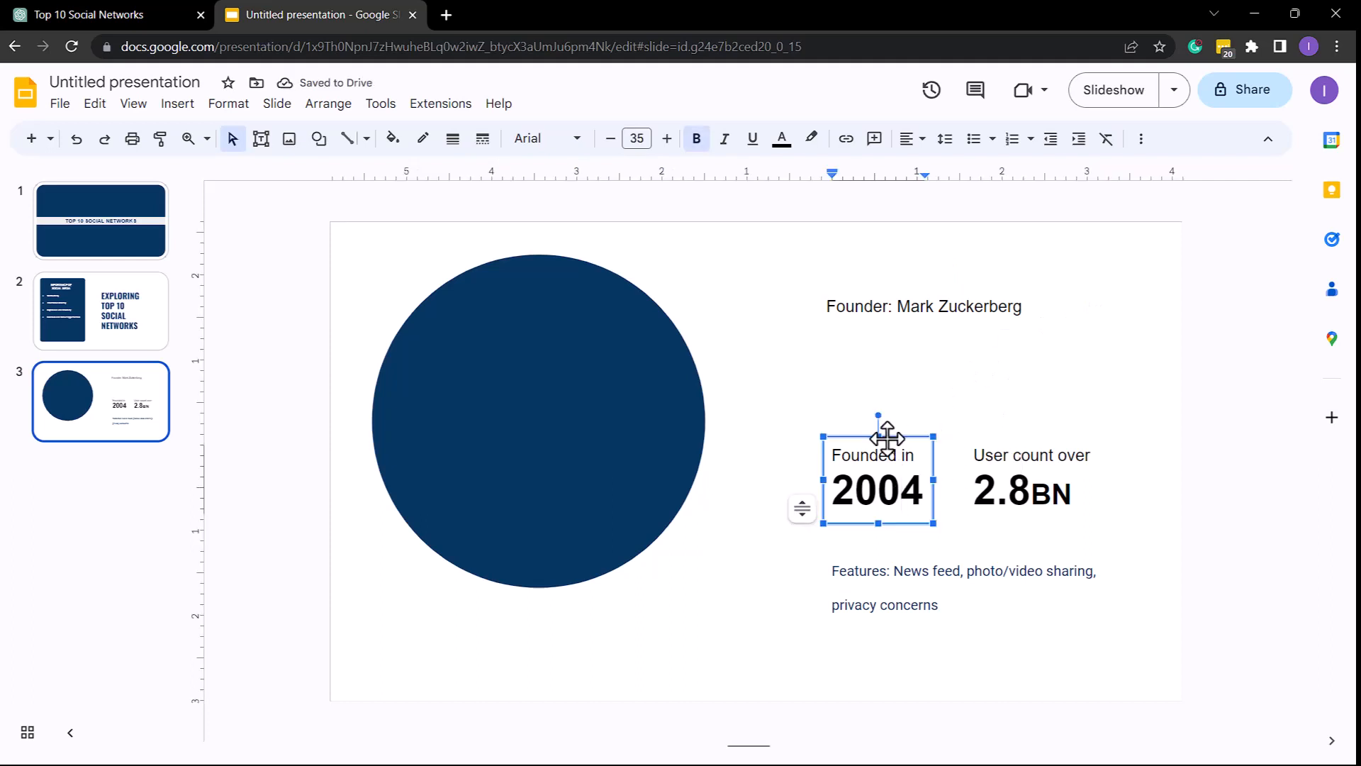
drag(888, 437, 879, 379)
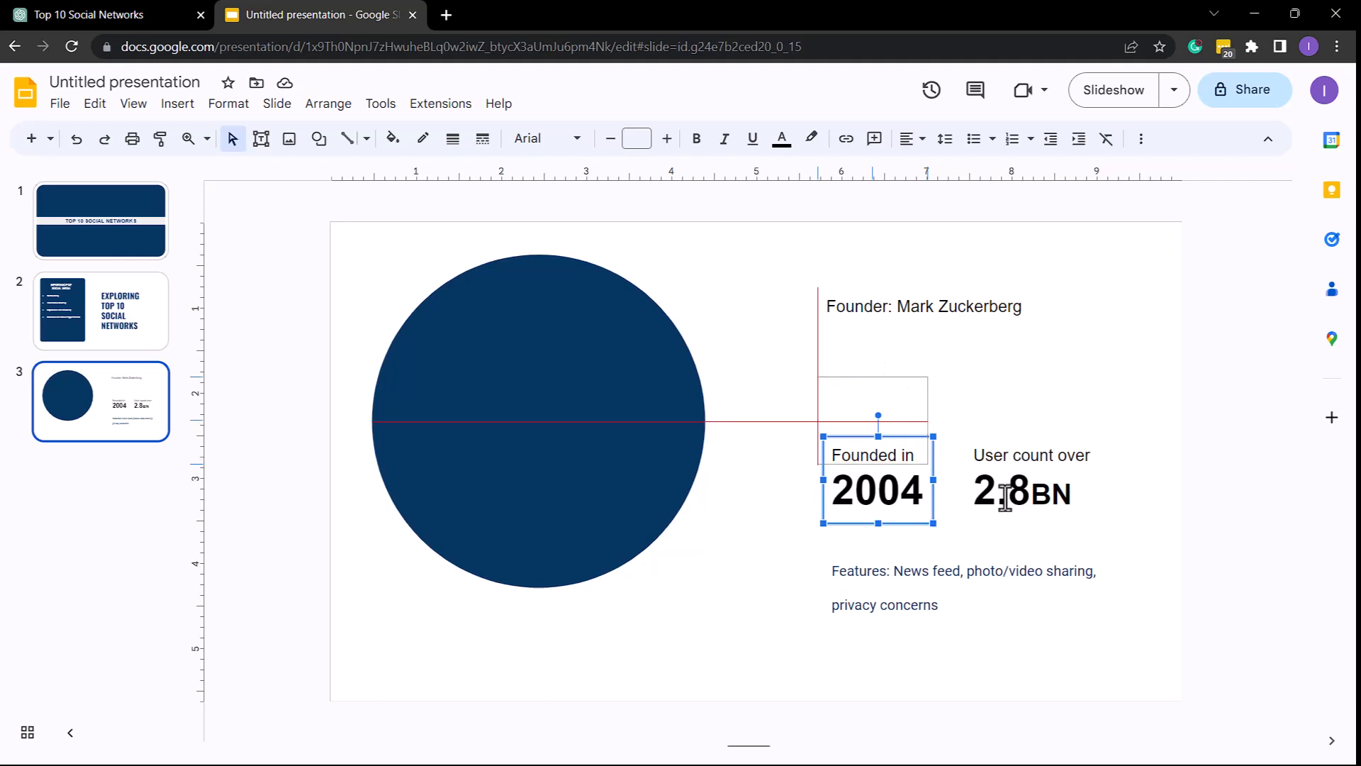
click(997, 489)
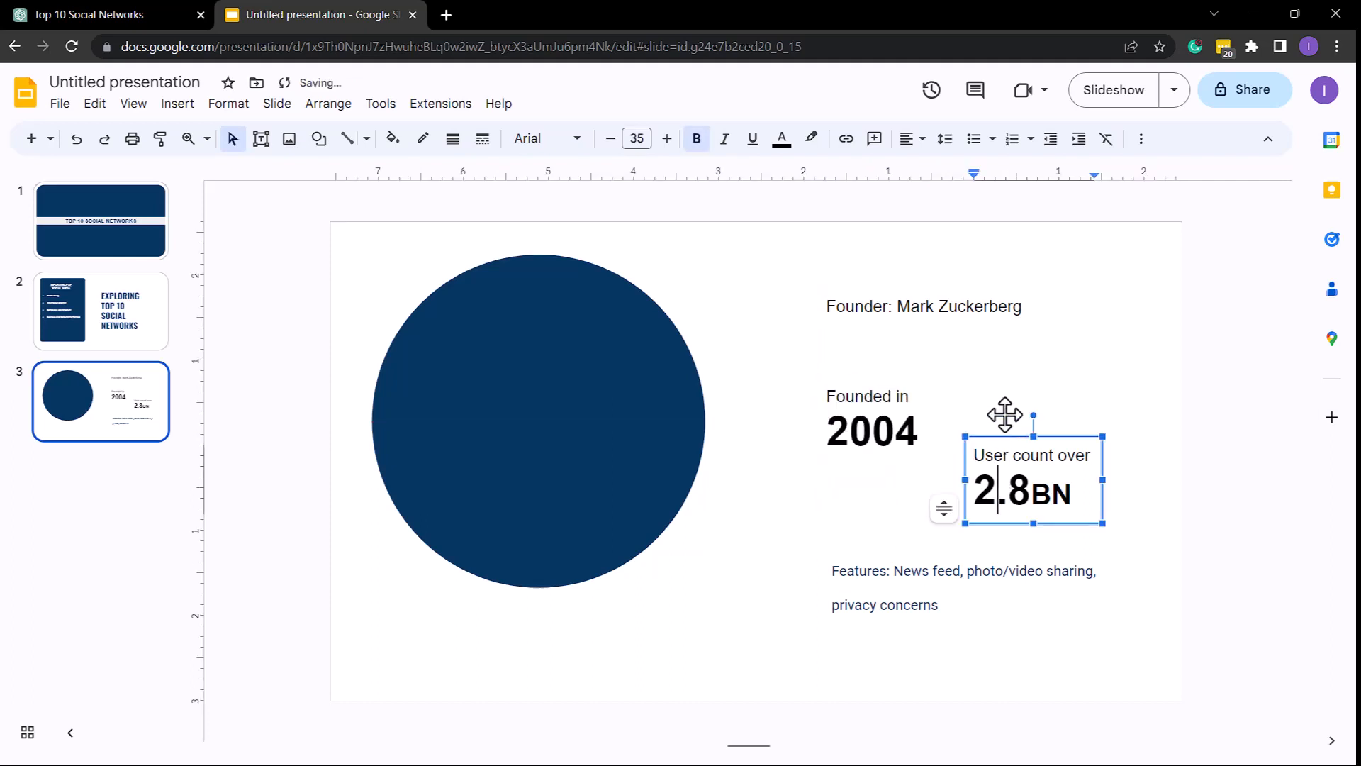
drag(1005, 415, 1004, 378)
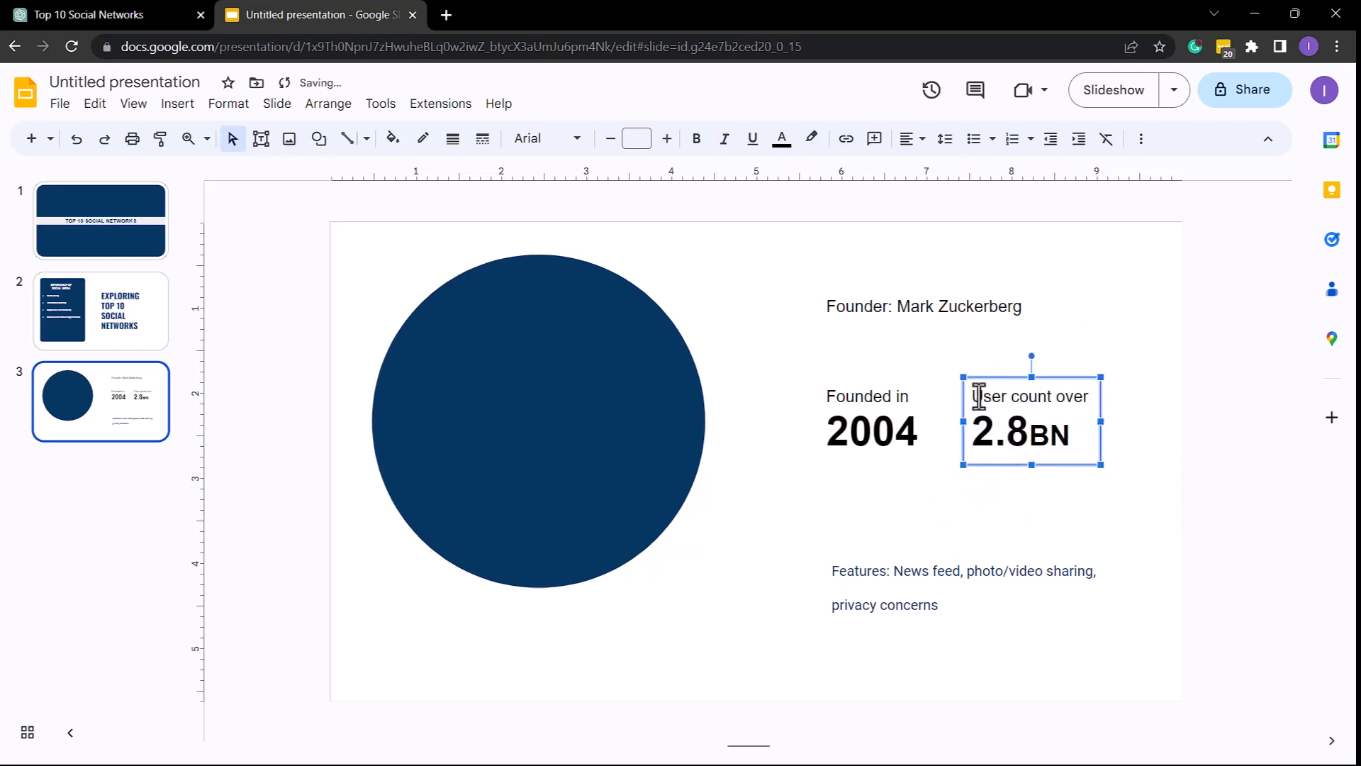
Remove the "User count over" label above 2.8BN and add "Active Users" on a new line below it
drag(976, 396, 1090, 392)
key(BackSpace)
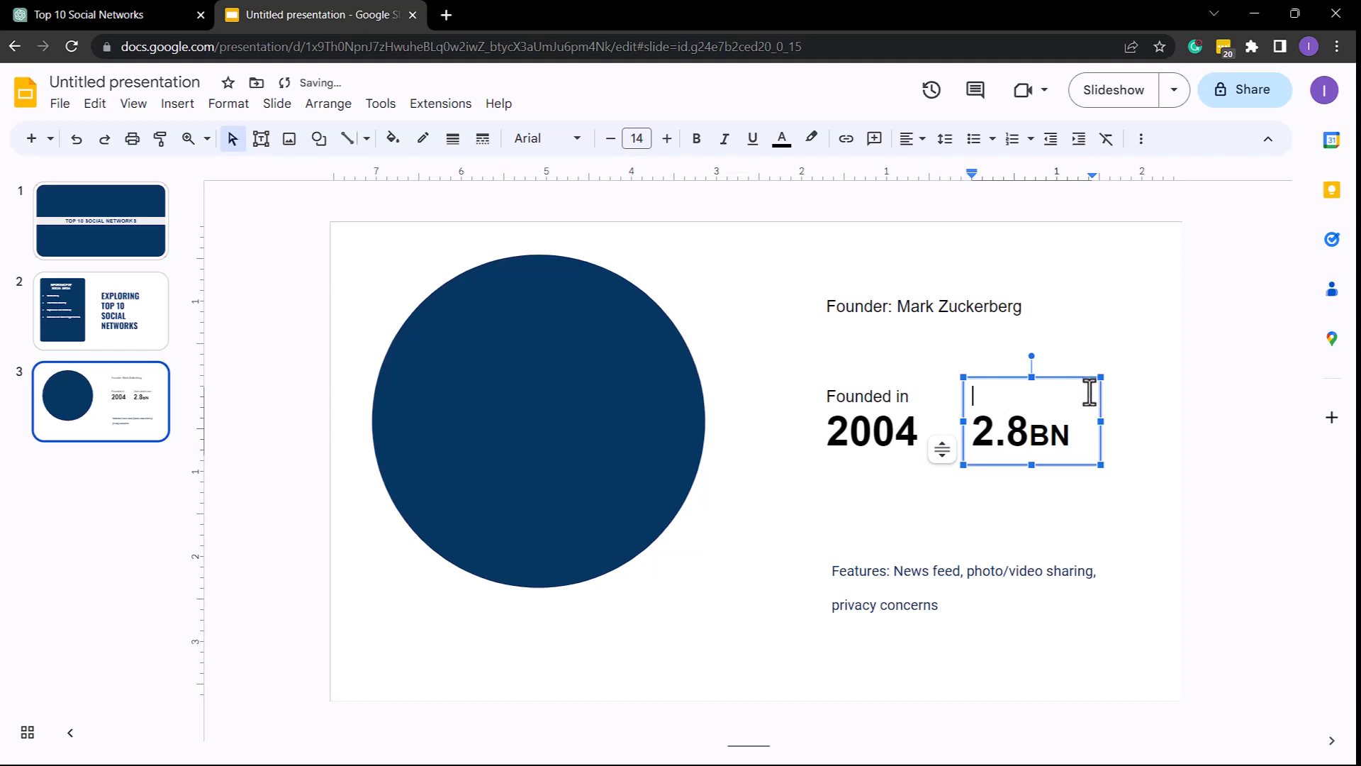
key(Down)
key(BackSpace)
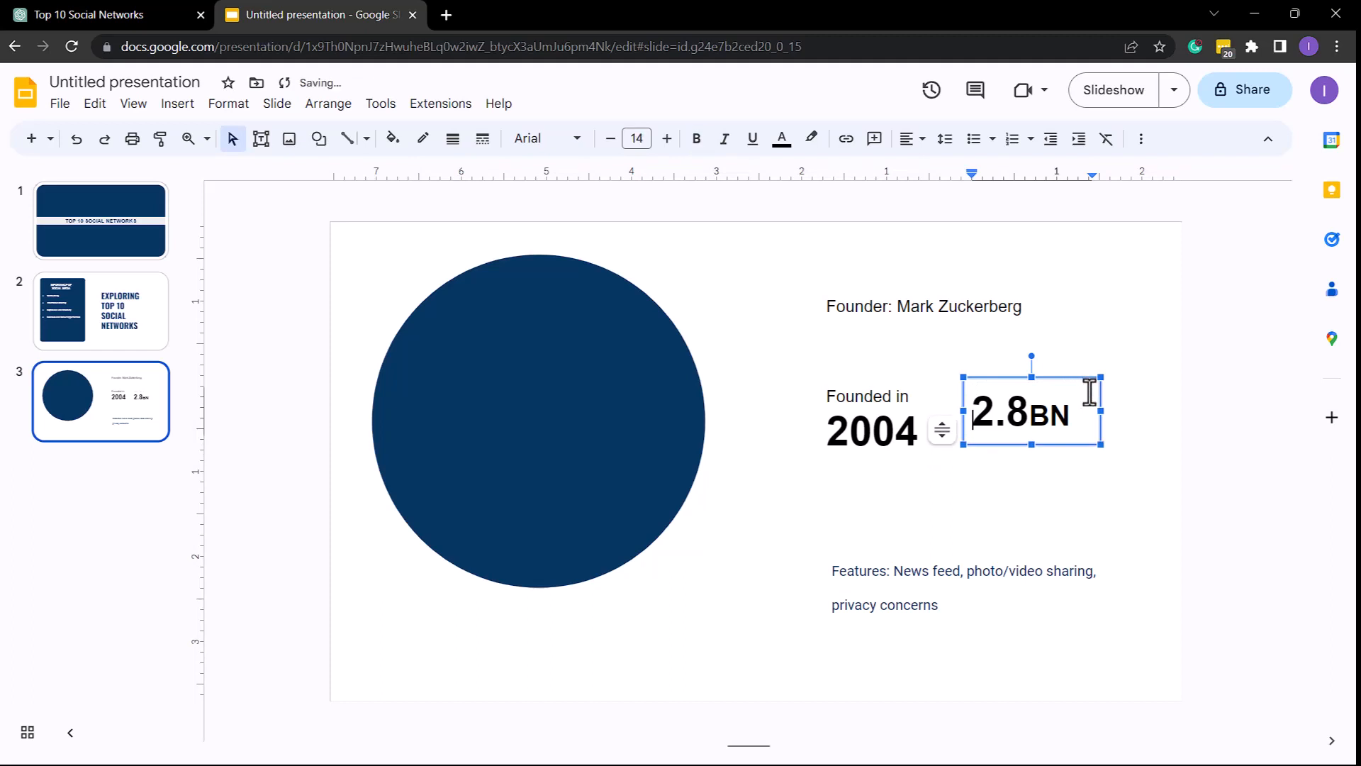
key(Right)
key(Right)
key(End)
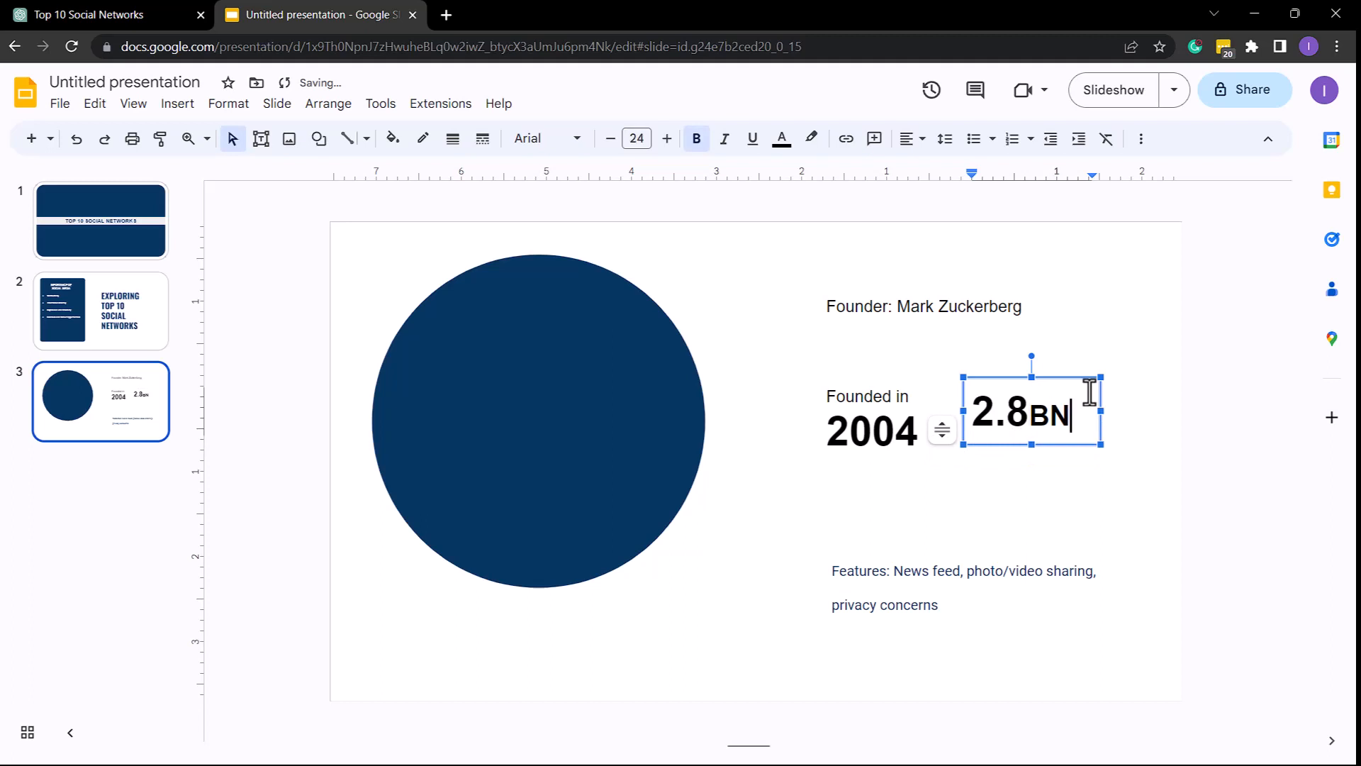
key(Return)
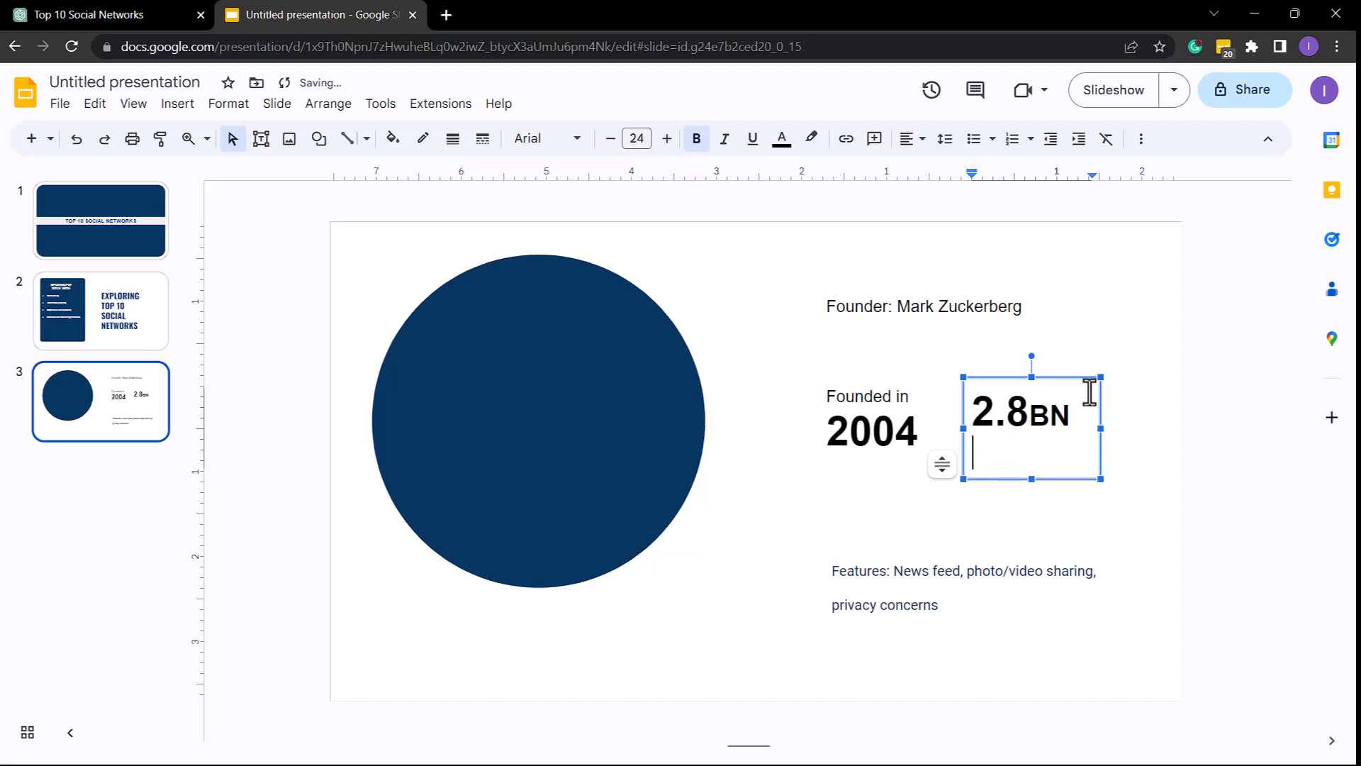
text(Active Users)
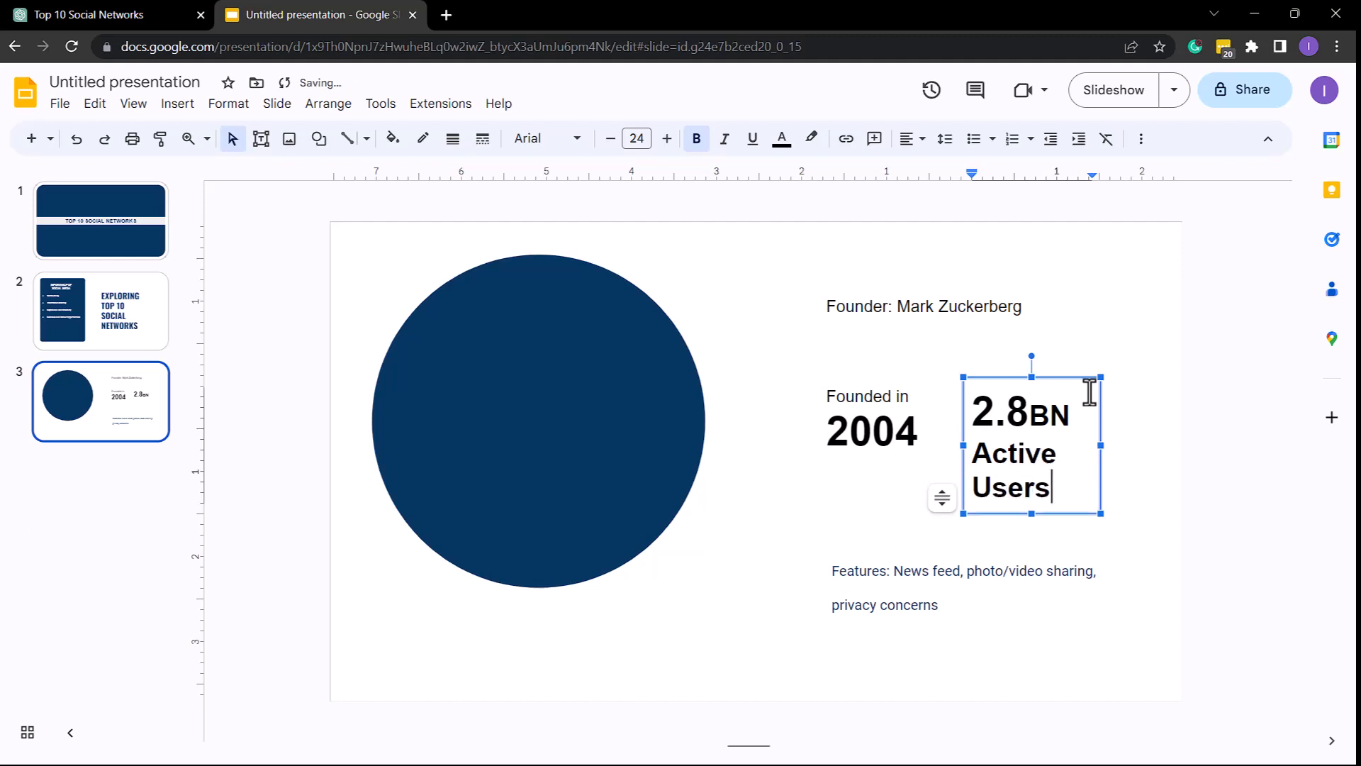
Try font sizes 9 and 30 on the "Active Users" line and remove its bold formatting
key(shift+Left)
key(shift+Left)
key(shift+Left)
key(shift+Left)
key(shift+Left)
key(shift+Left)
key(shift+Left)
key(shift+Left)
key(shift+Left)
key(shift+Left)
key(shift+Left)
key(shift+Left)
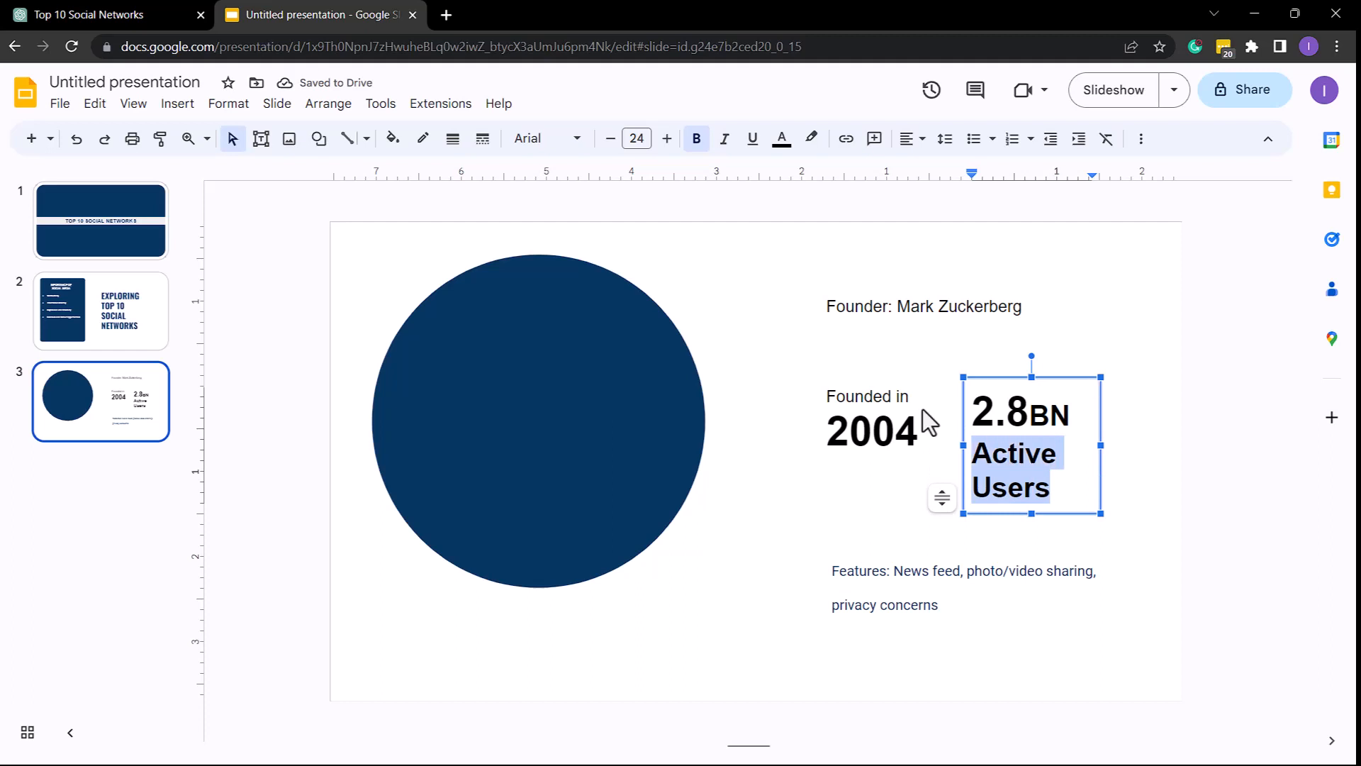
click(633, 137)
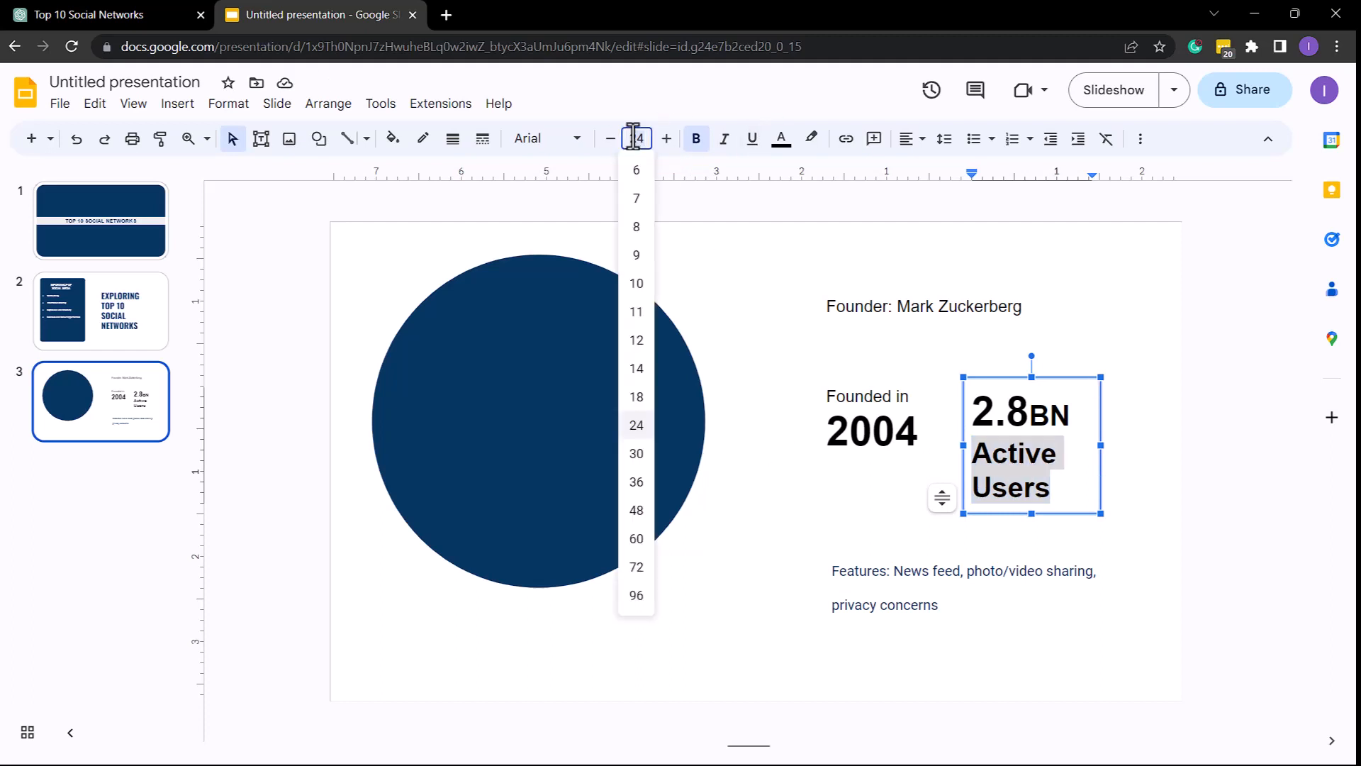
click(636, 256)
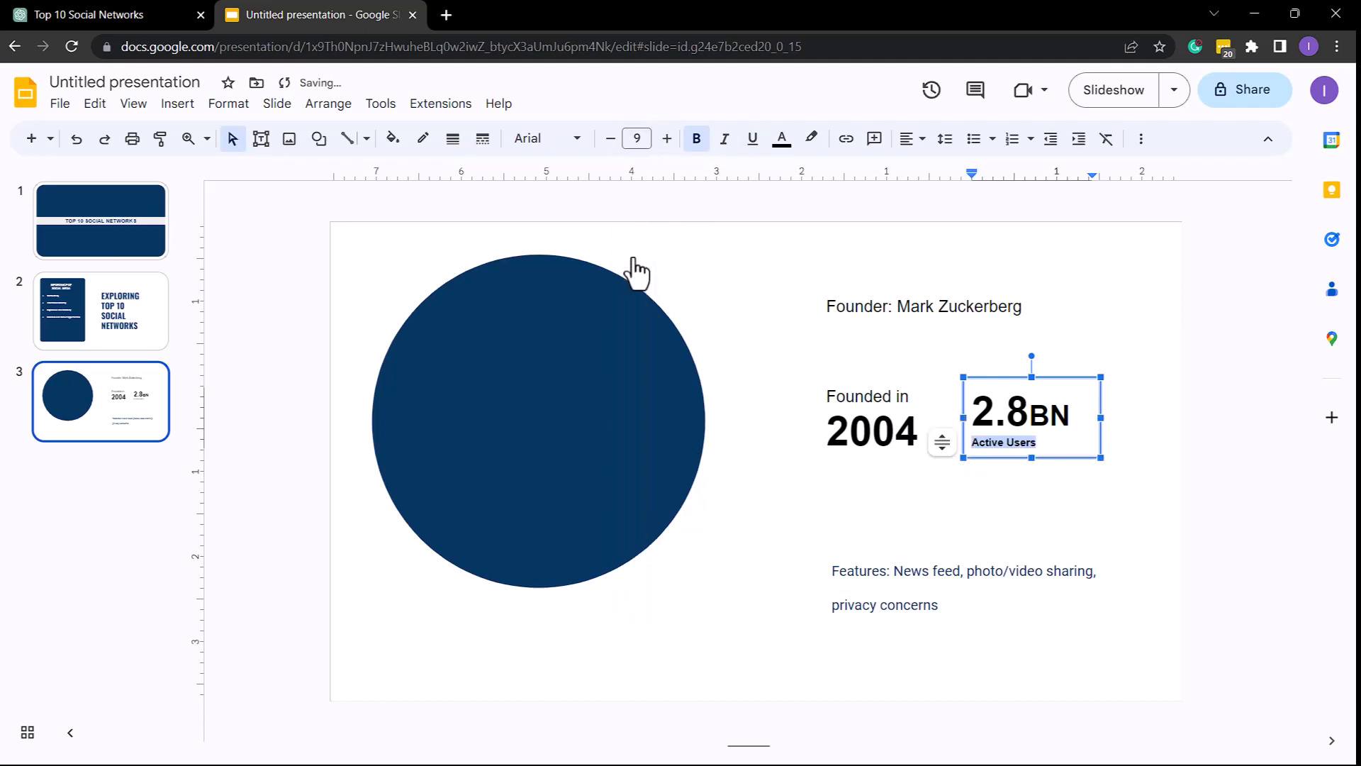
click(647, 137)
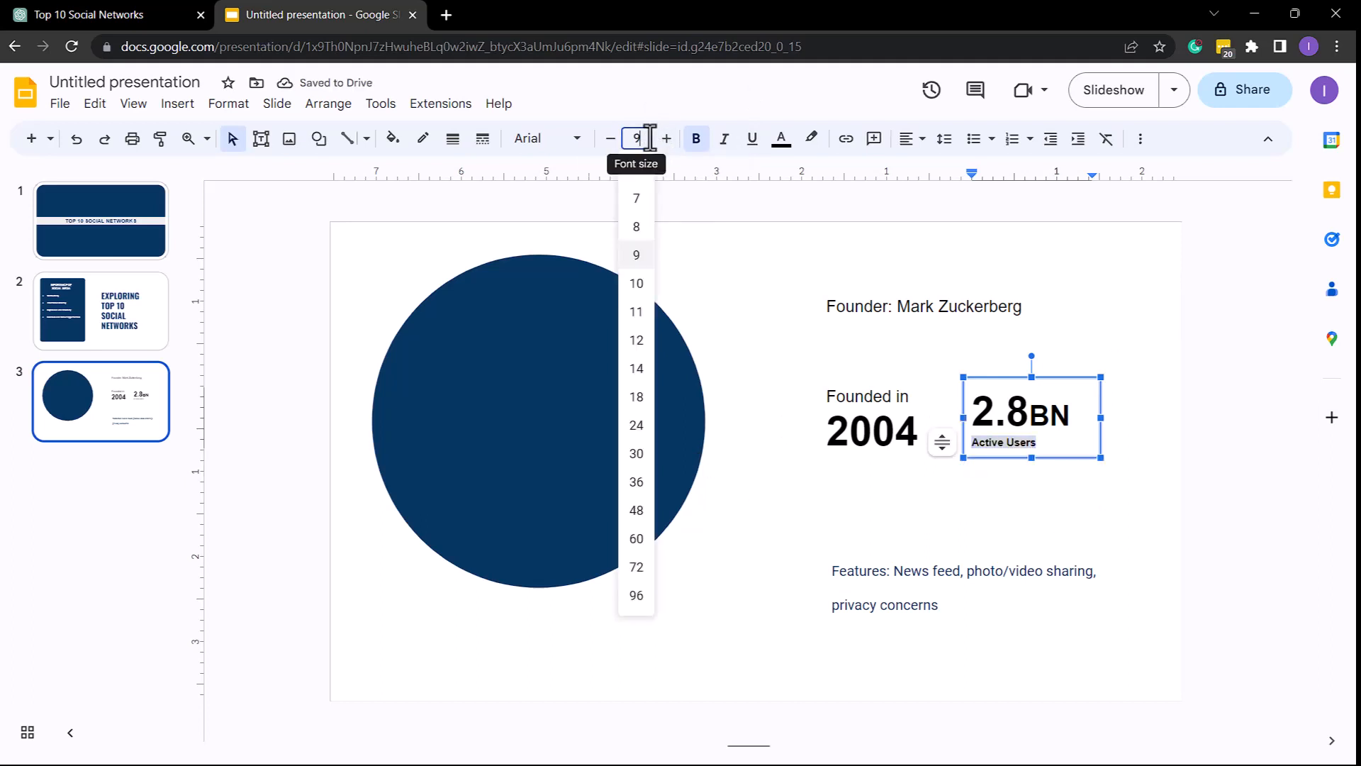
click(636, 458)
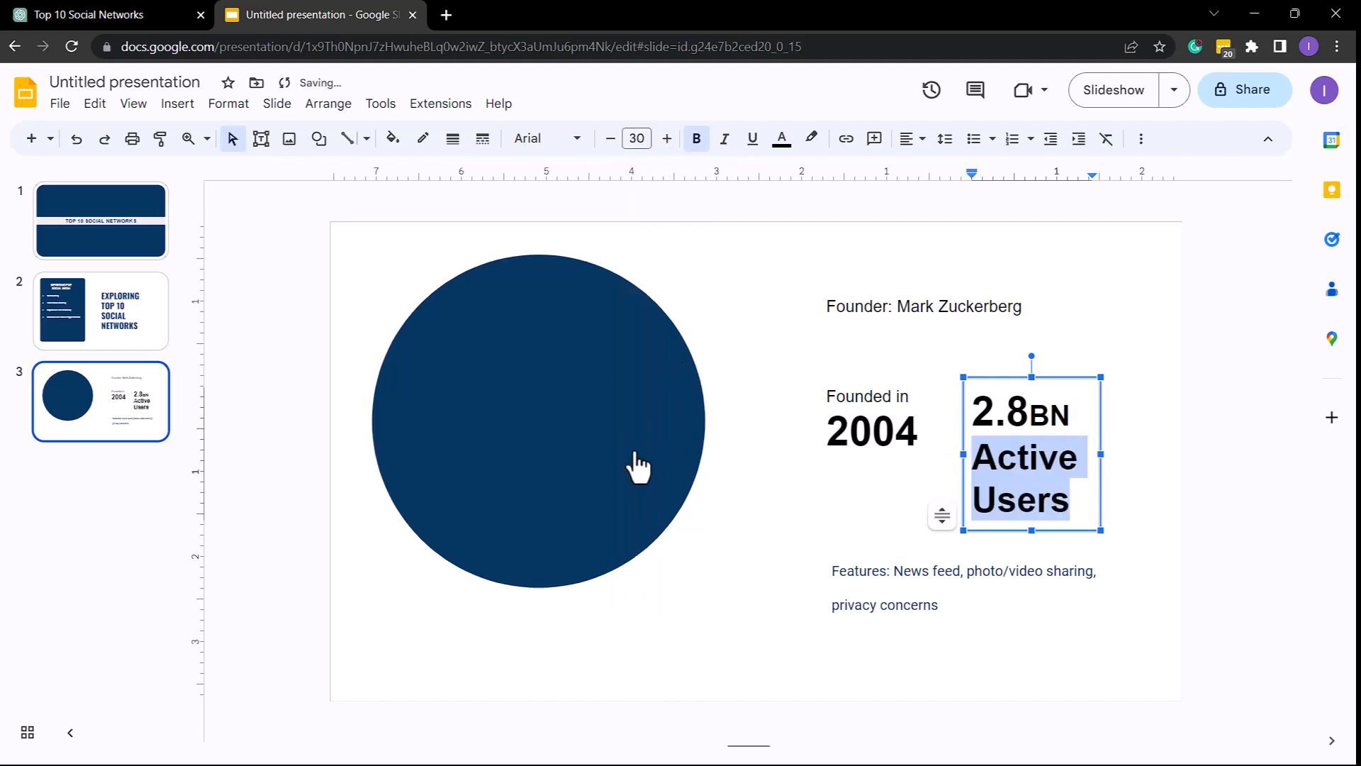
click(638, 138)
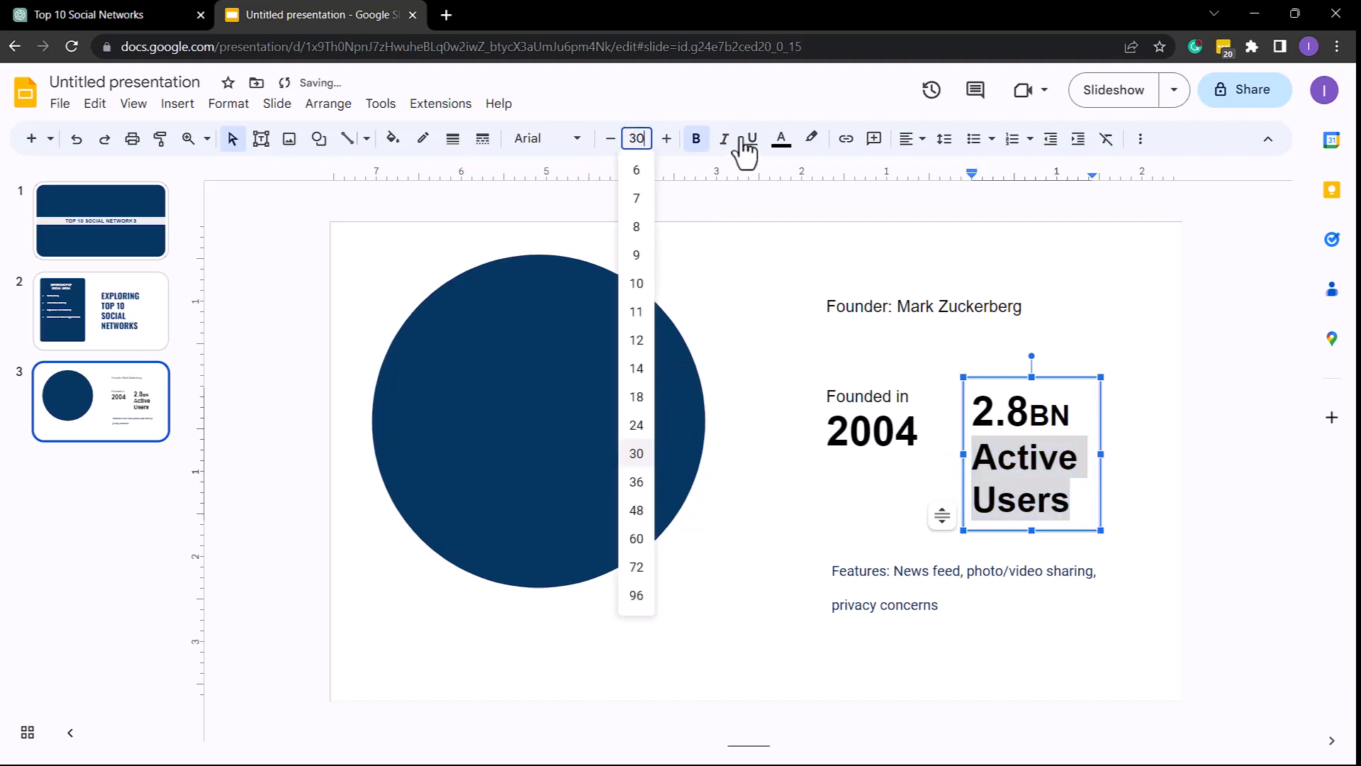
click(699, 147)
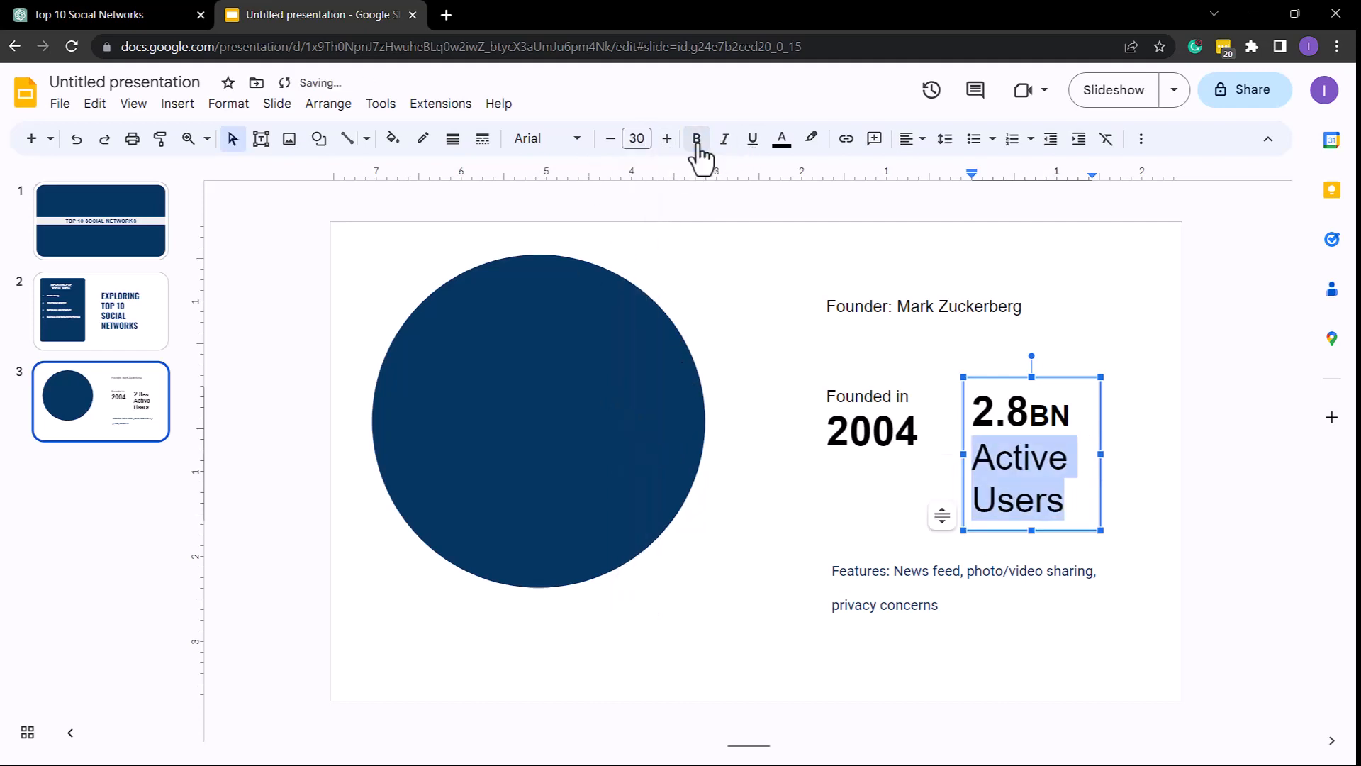
Reduce the font size of the "Active Users" line to 24, 18 and finally 16
click(638, 139)
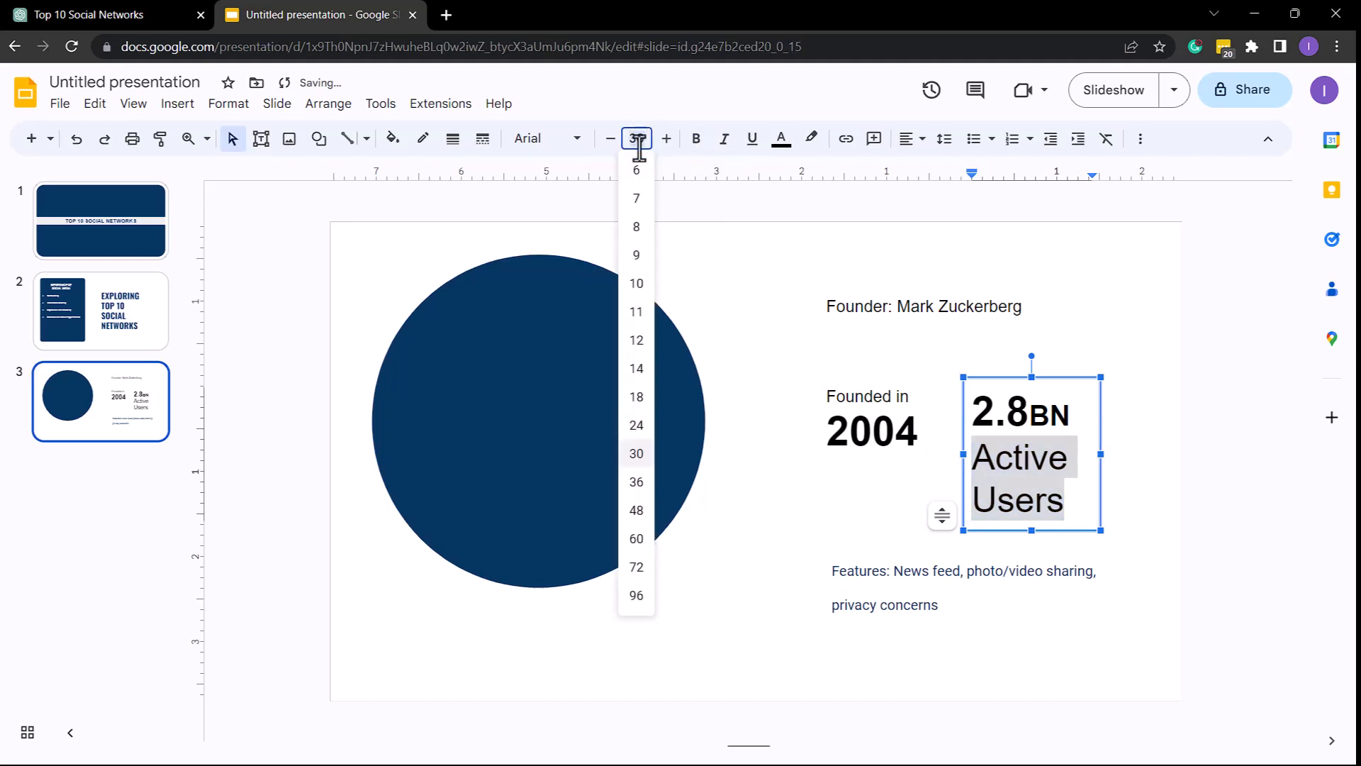
click(638, 425)
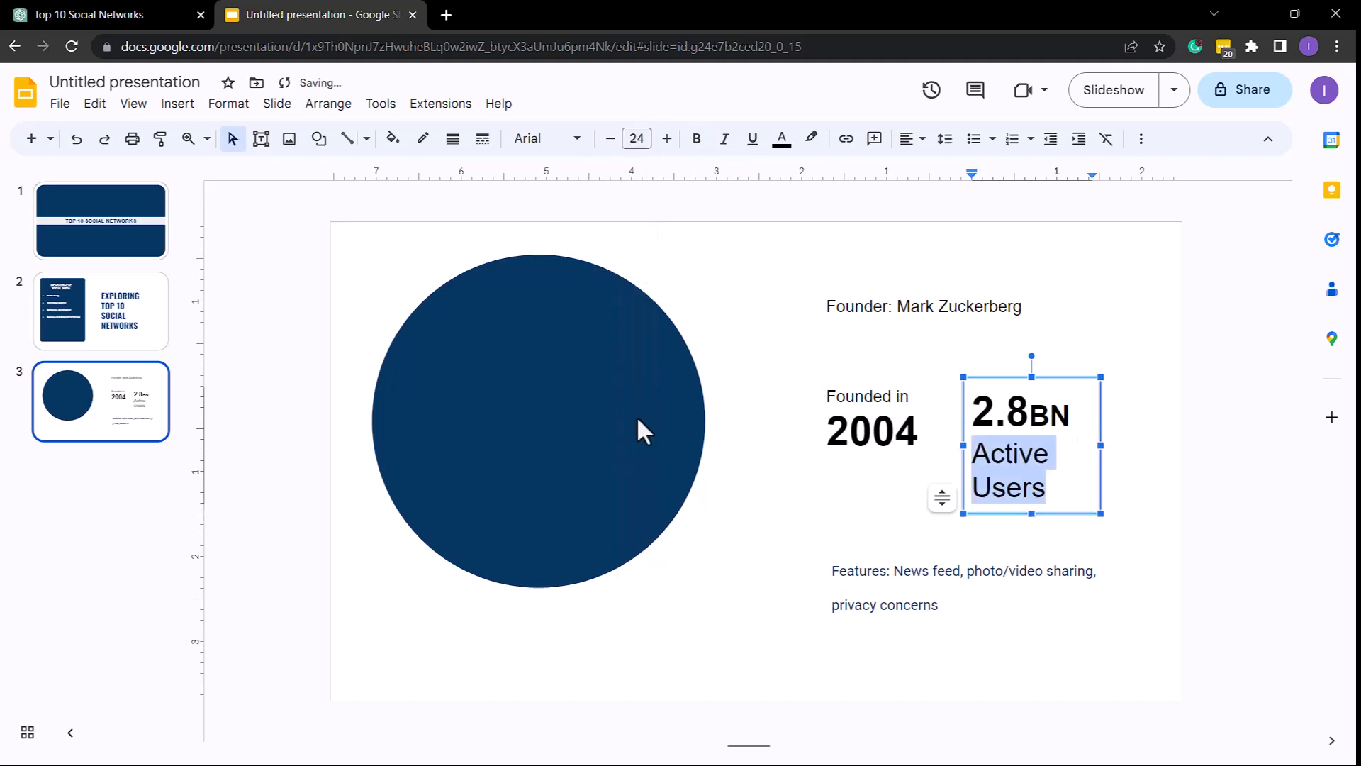
click(641, 139)
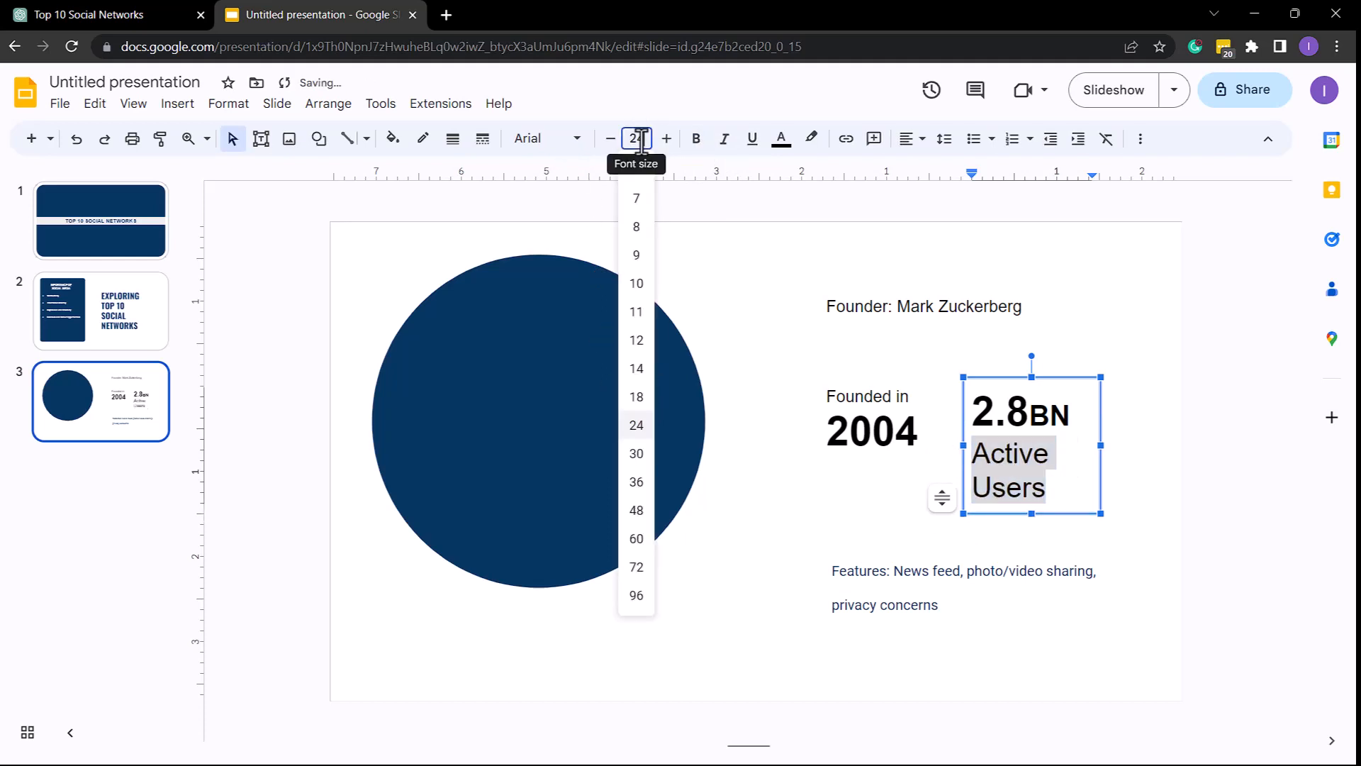
click(631, 399)
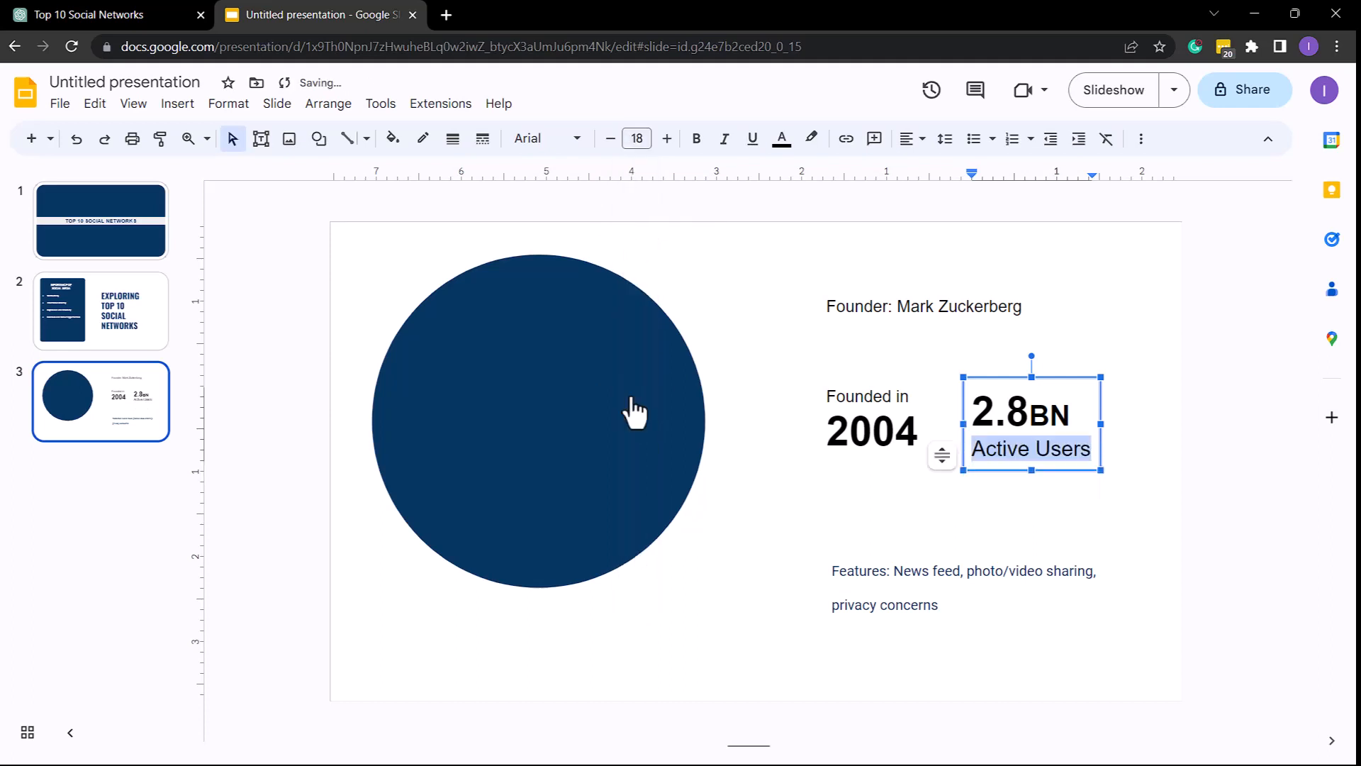
click(828, 396)
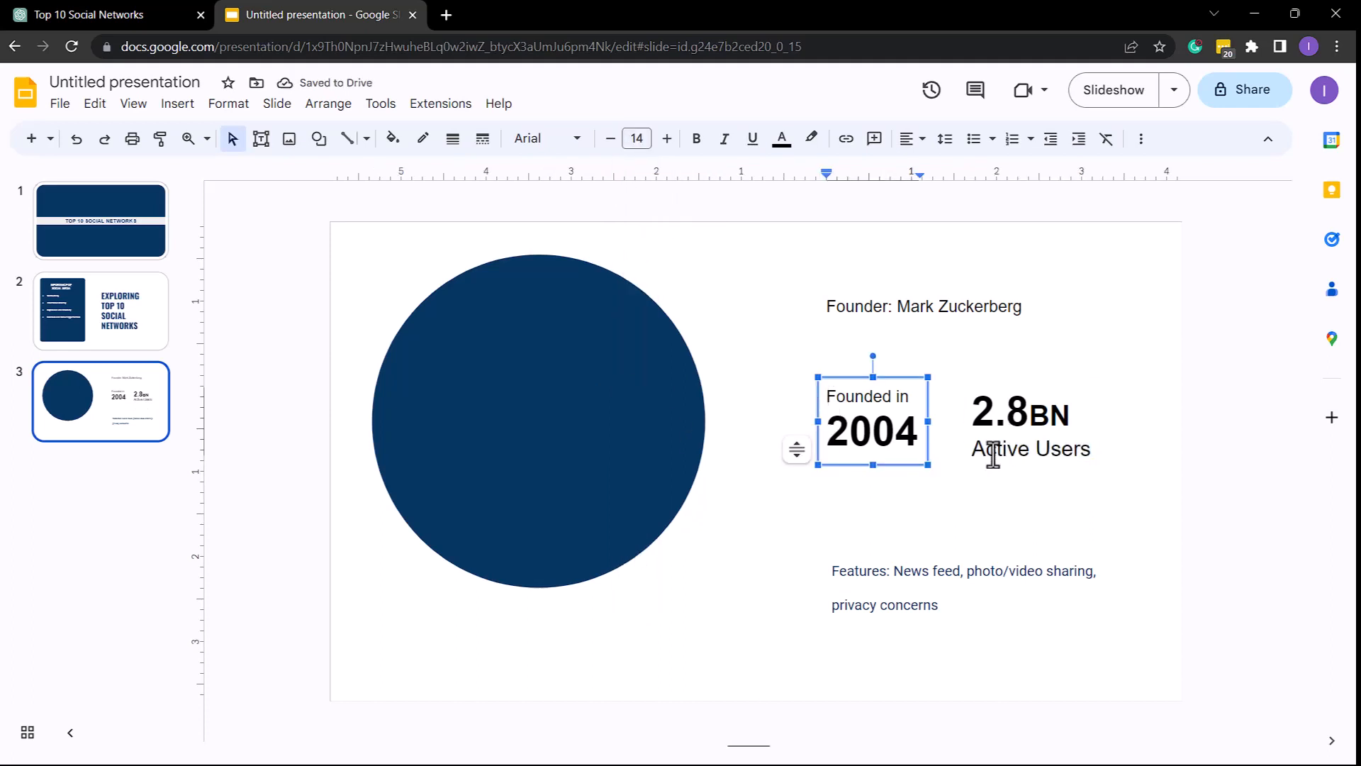
triple_click(1056, 451)
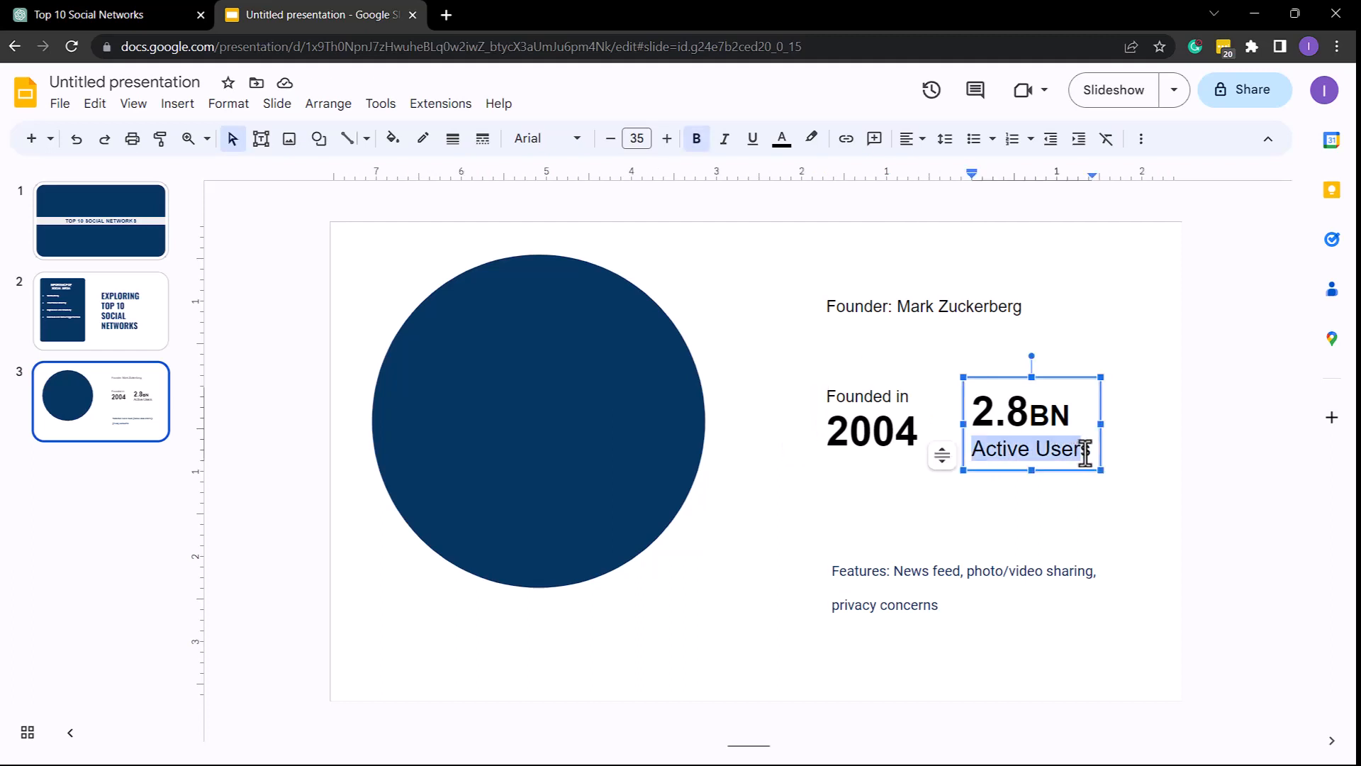
click(641, 138)
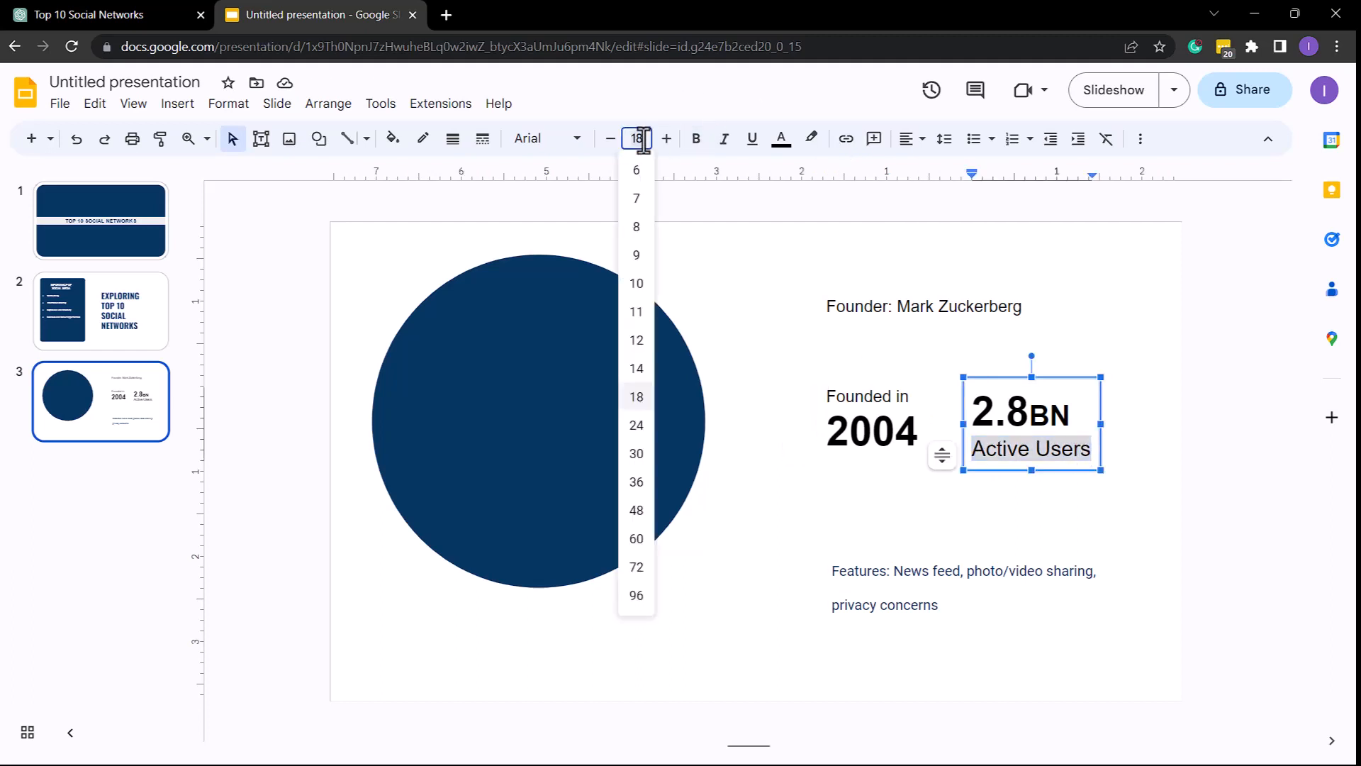
text(16)
key(Return)
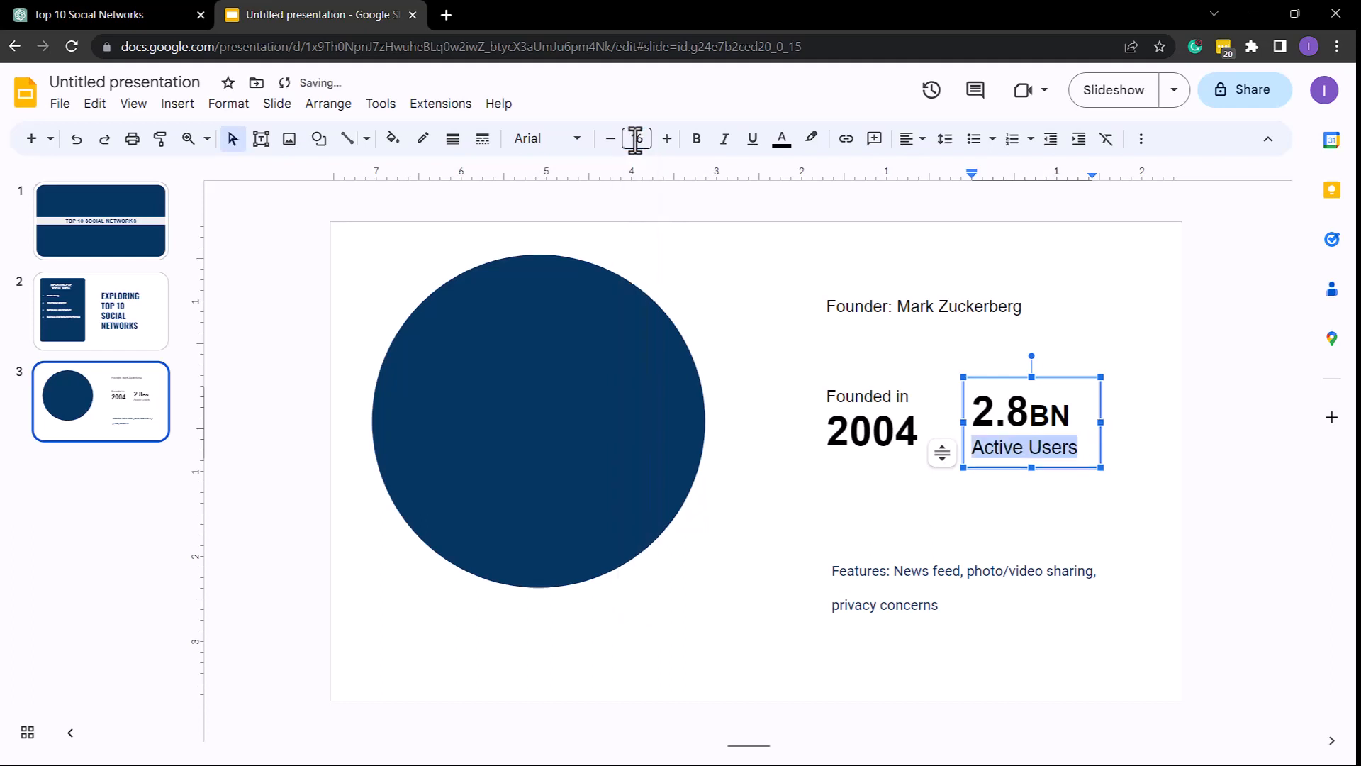
Move the "Founded in" label onto a new line below 2004 and shorten it to "Founded"
click(878, 425)
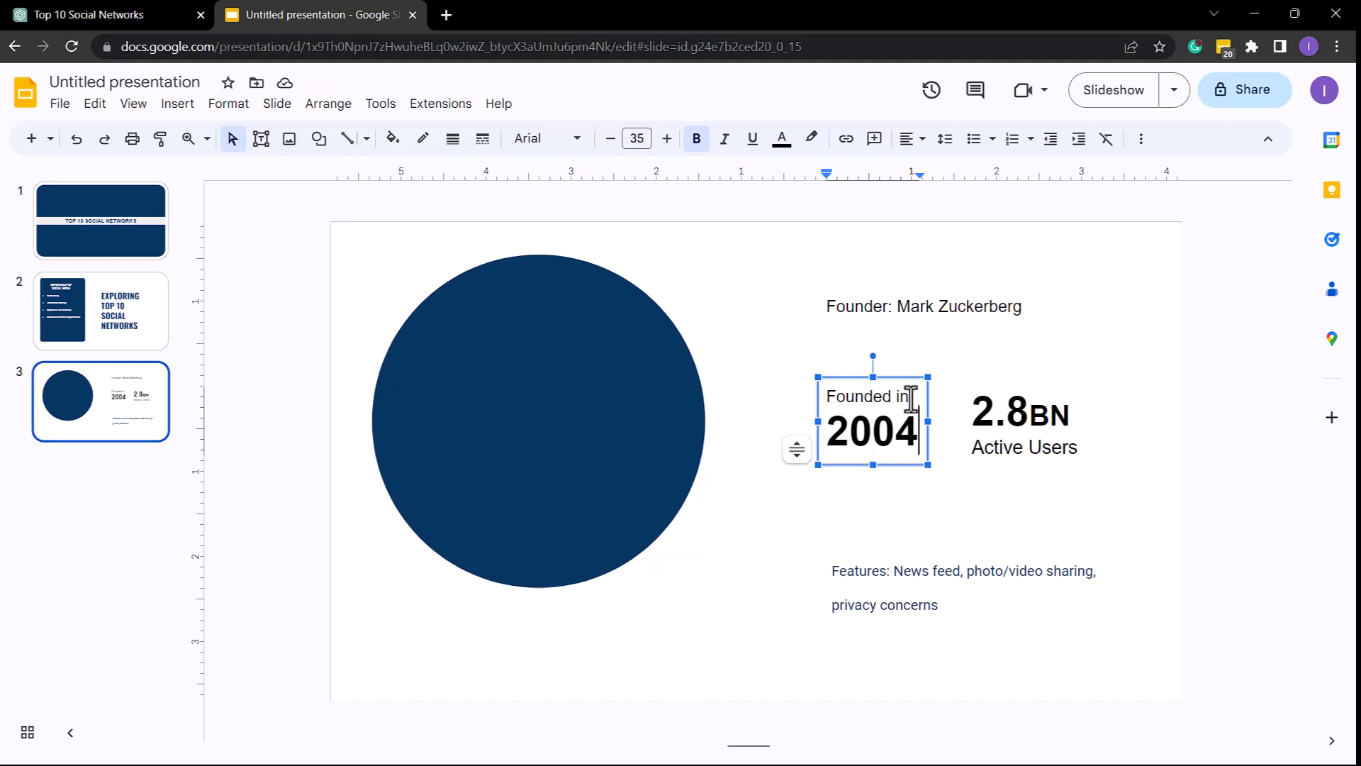
drag(912, 396, 821, 383)
key(ctrl+c)
key(BackSpace)
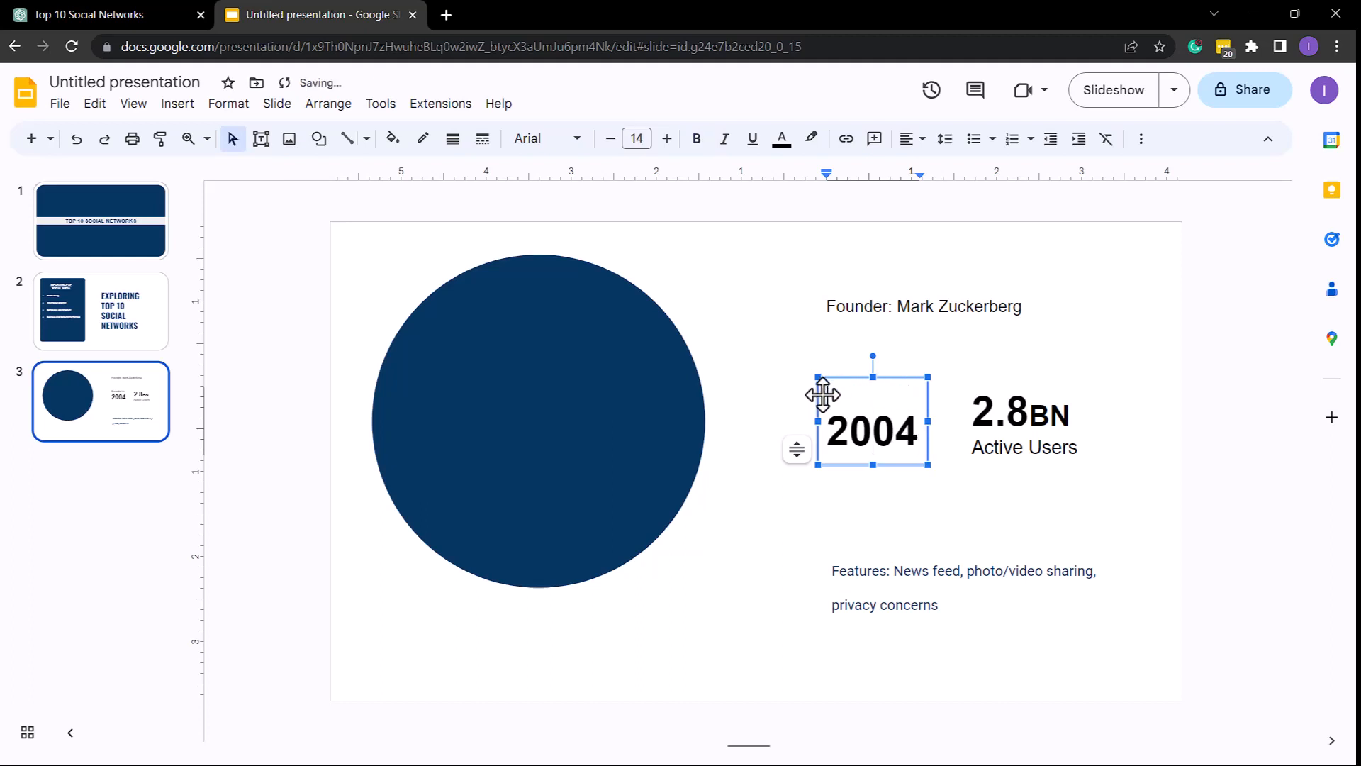
key(Delete)
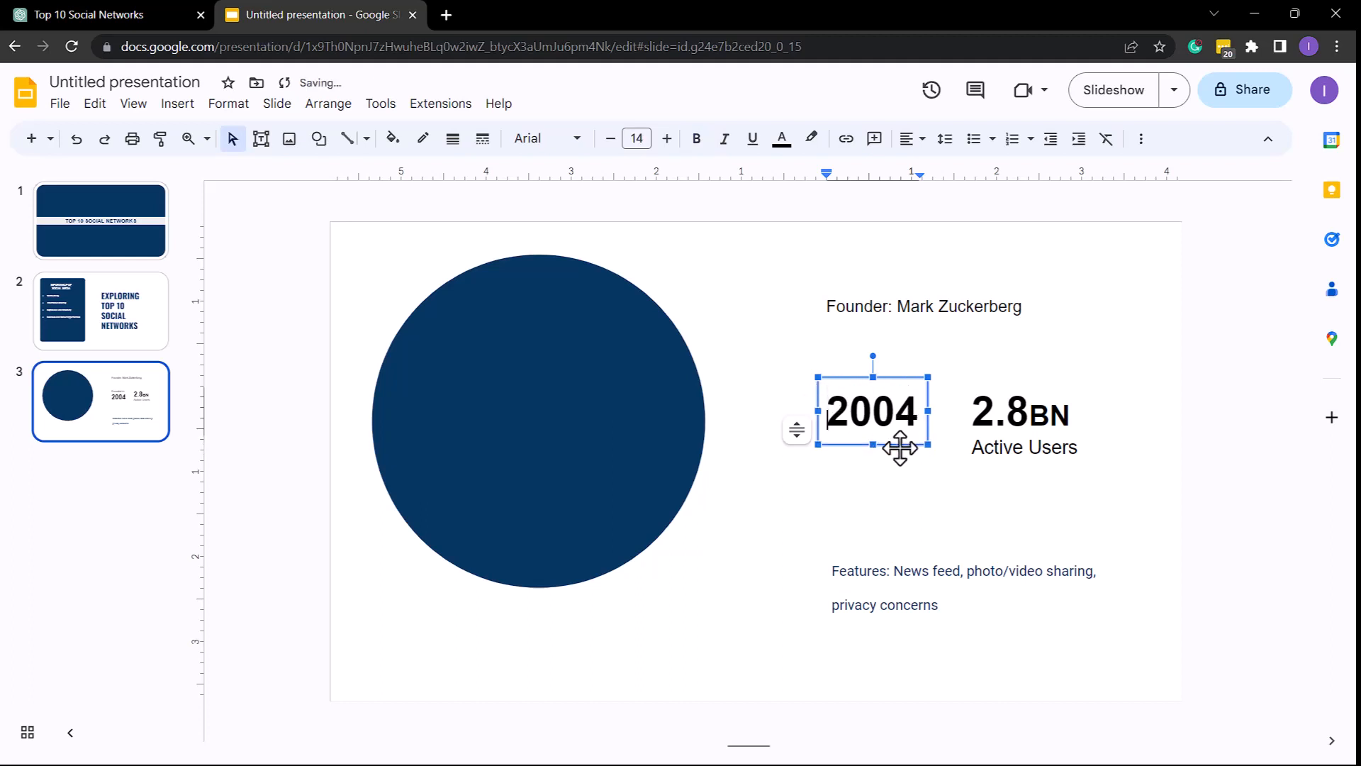
click(914, 411)
key(Return)
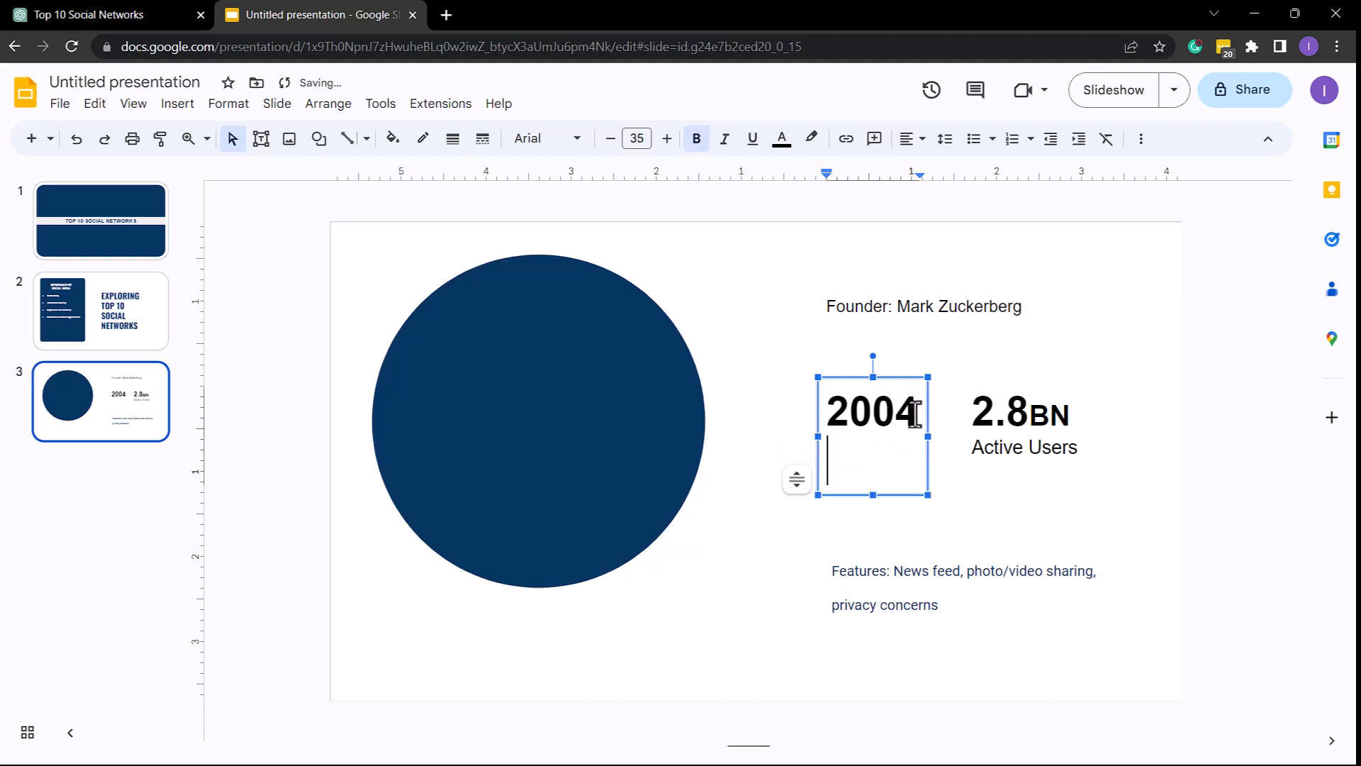
key(ctrl+v)
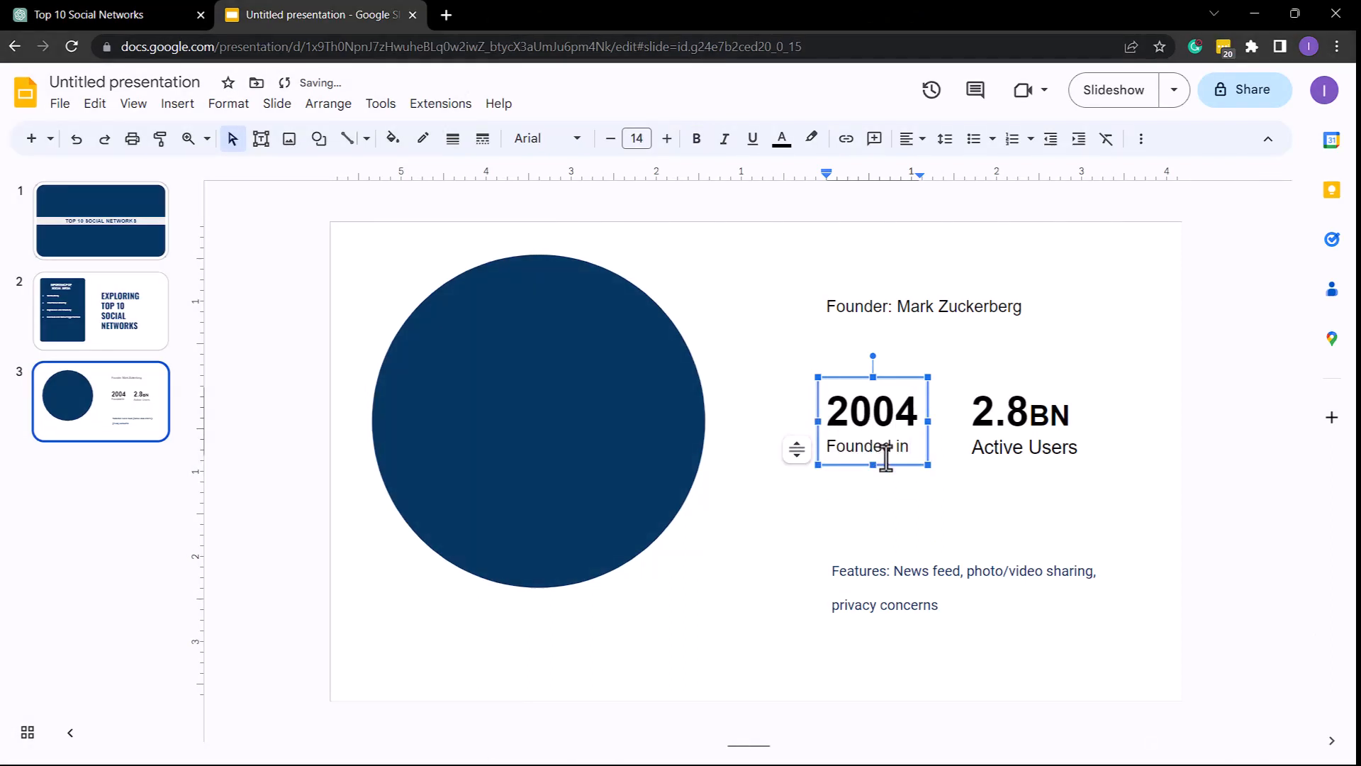
drag(908, 446, 895, 446)
key(BackSpace)
Center-align both lines of the text box containing 2004 and "Founded"
shift+click(830, 408)
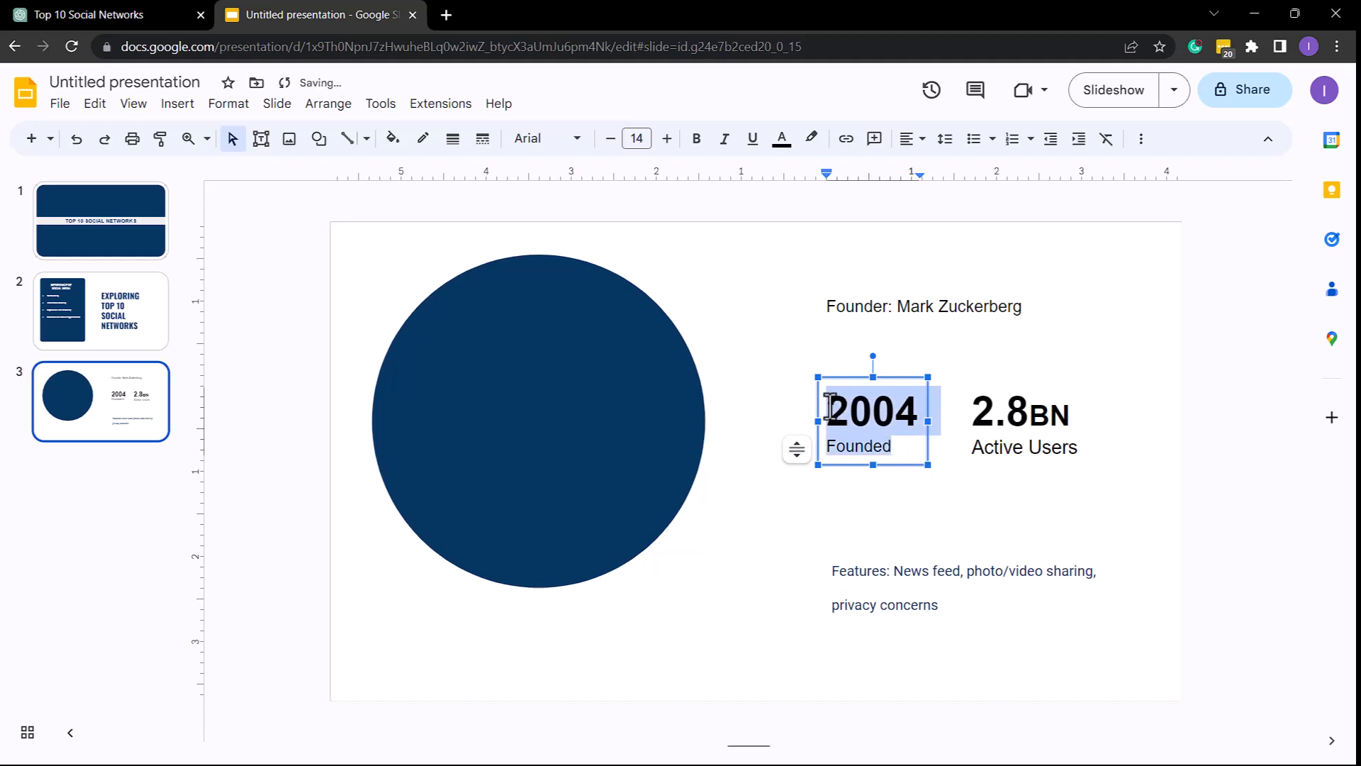
click(909, 140)
click(937, 169)
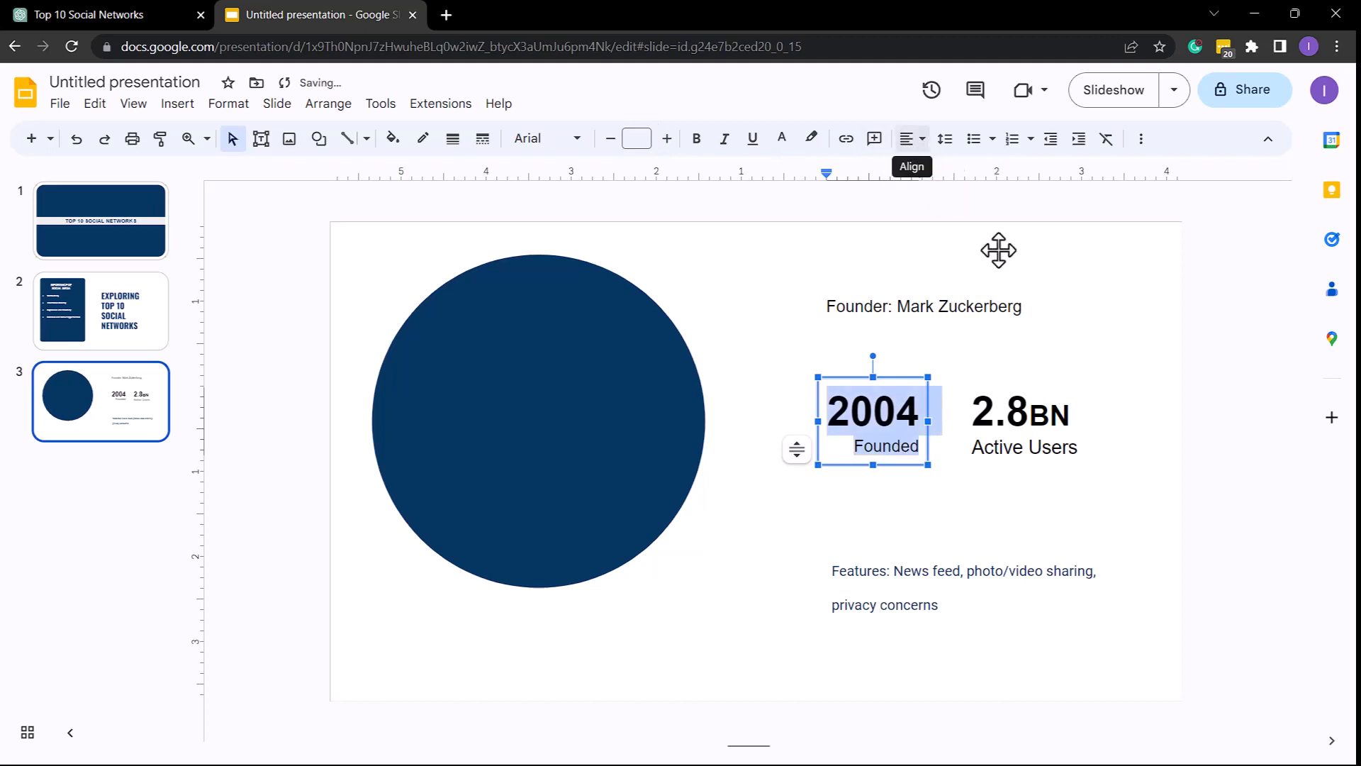
click(921, 140)
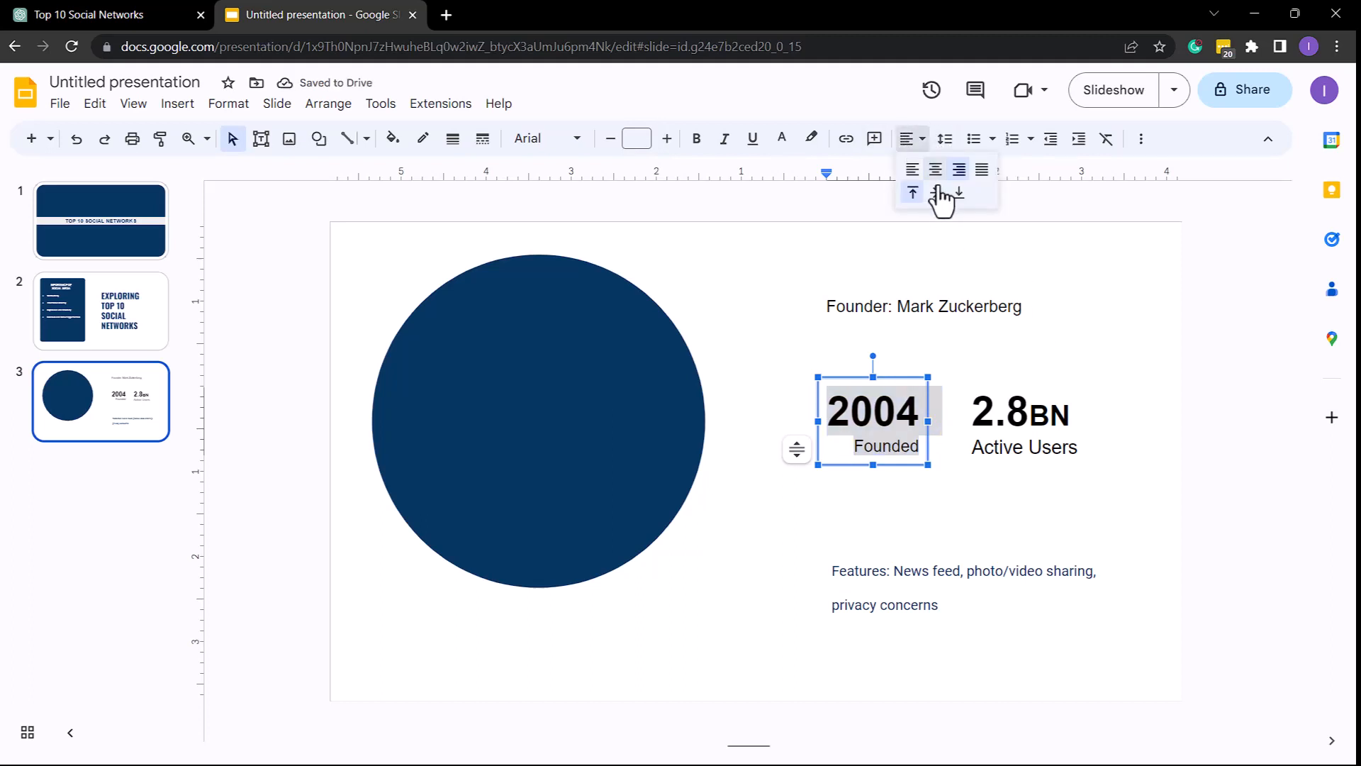
click(936, 170)
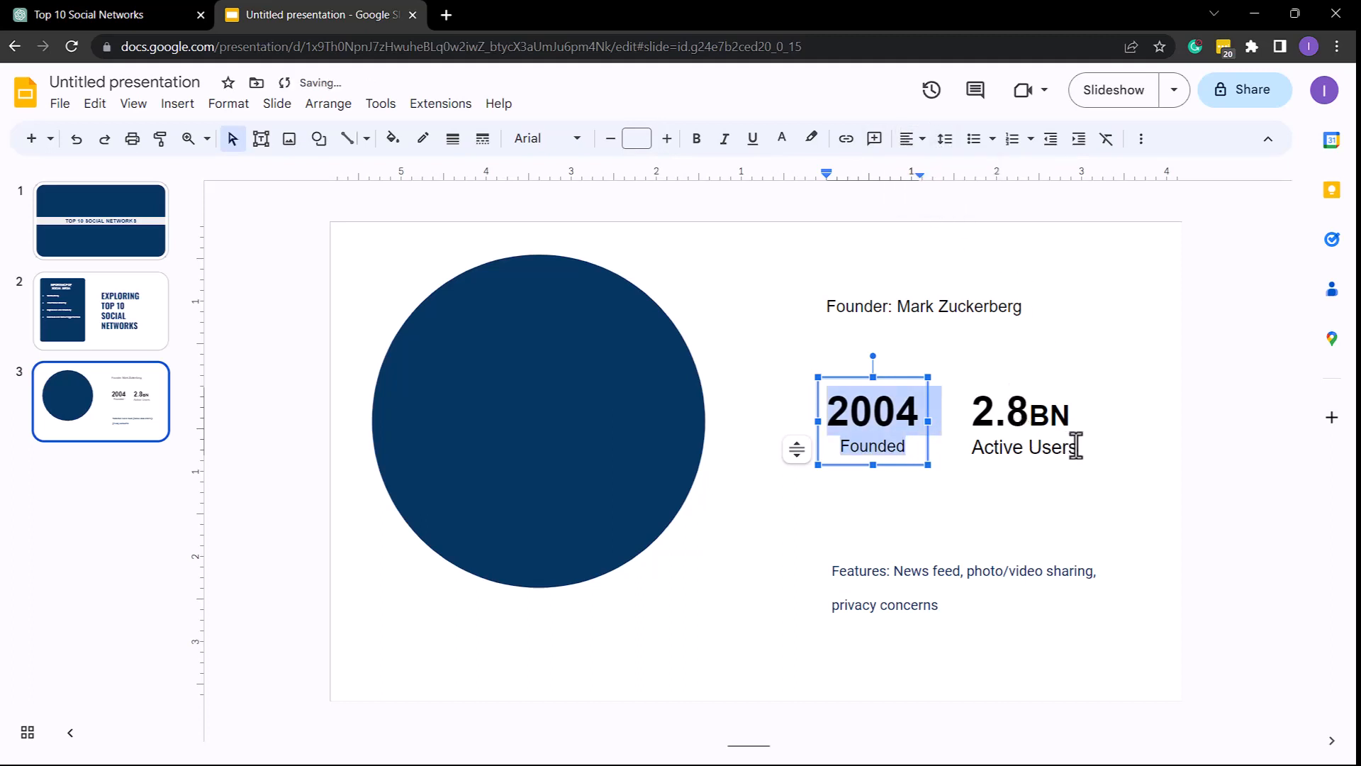
Center-align both lines of the text box containing 2.8BN and "Active Users"
drag(1078, 447, 1042, 448)
drag(981, 399, 973, 396)
click(915, 139)
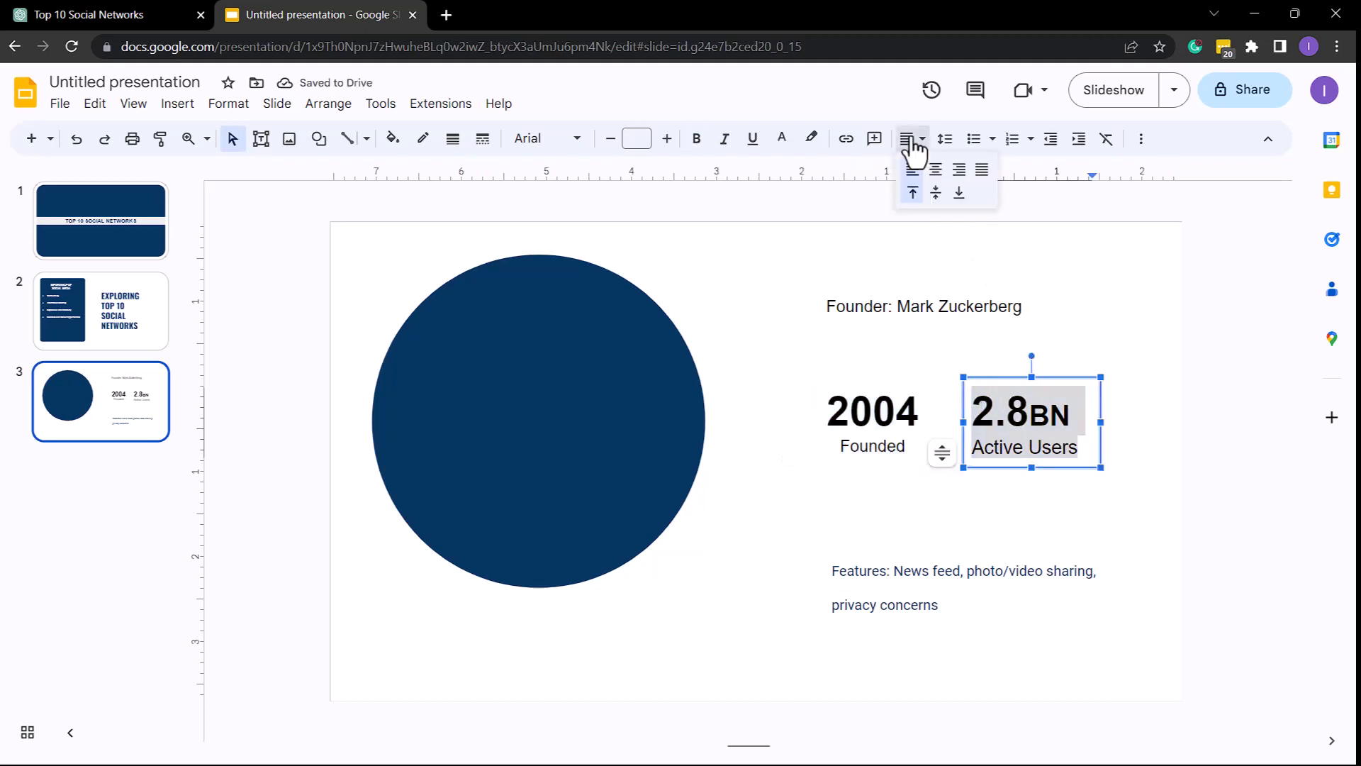
key(ctrl+shift+e)
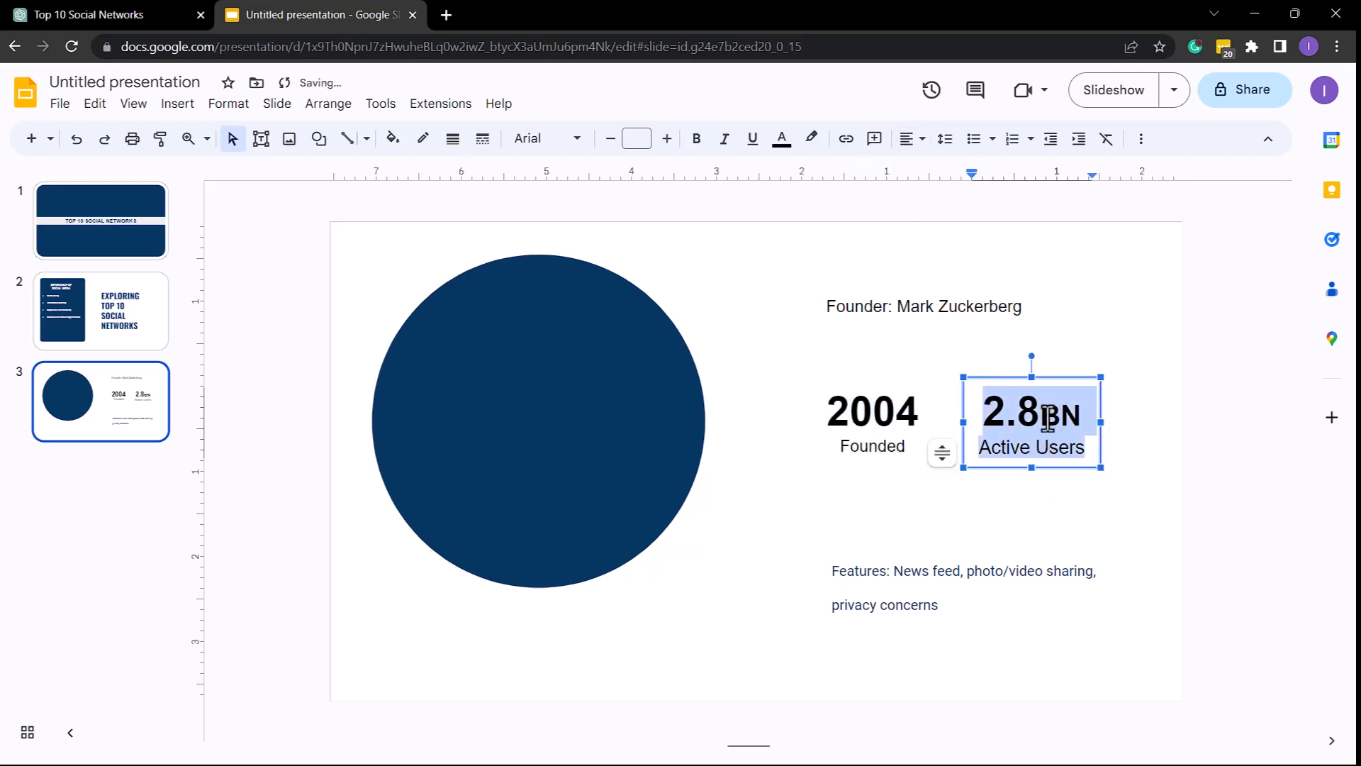
Replace the uppercase "BN" after 2.8 with lowercase "bn"
click(1043, 417)
drag(1043, 417, 1074, 415)
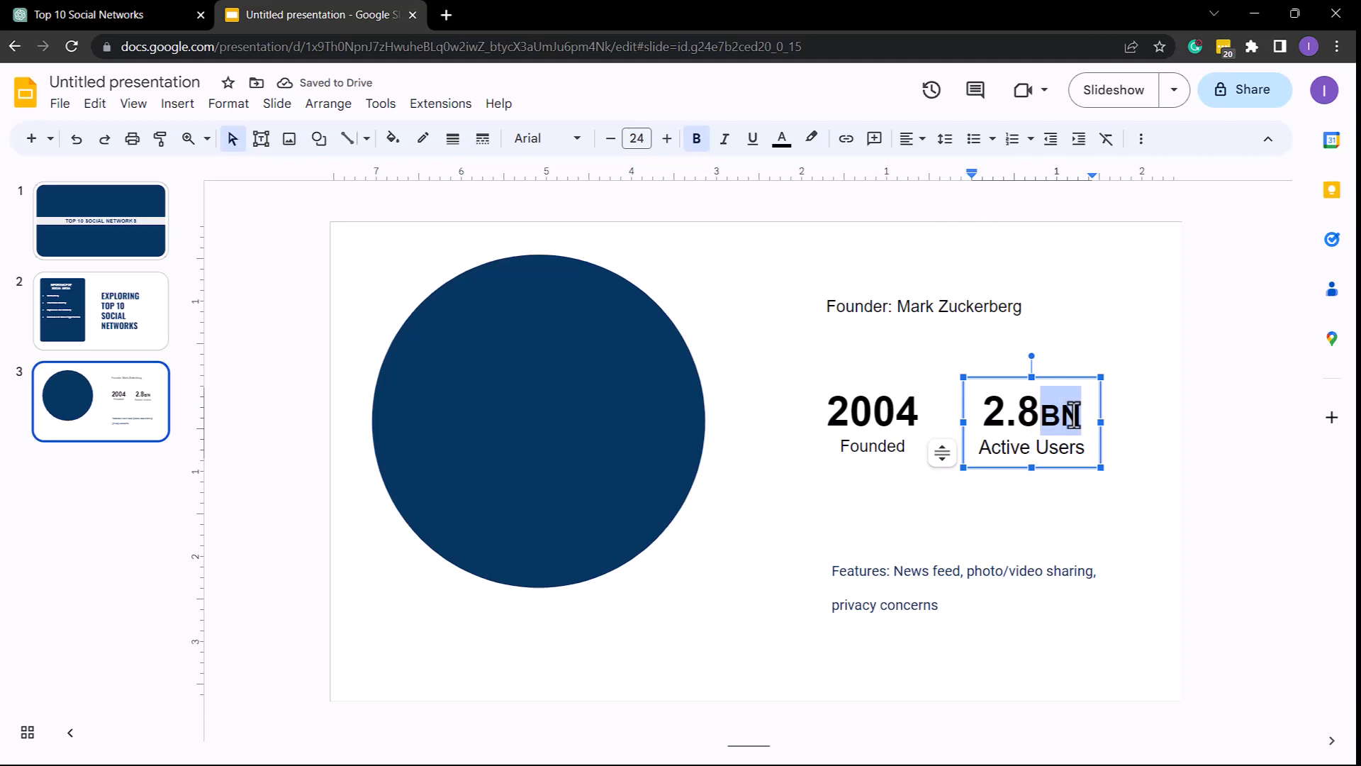
text(bn)
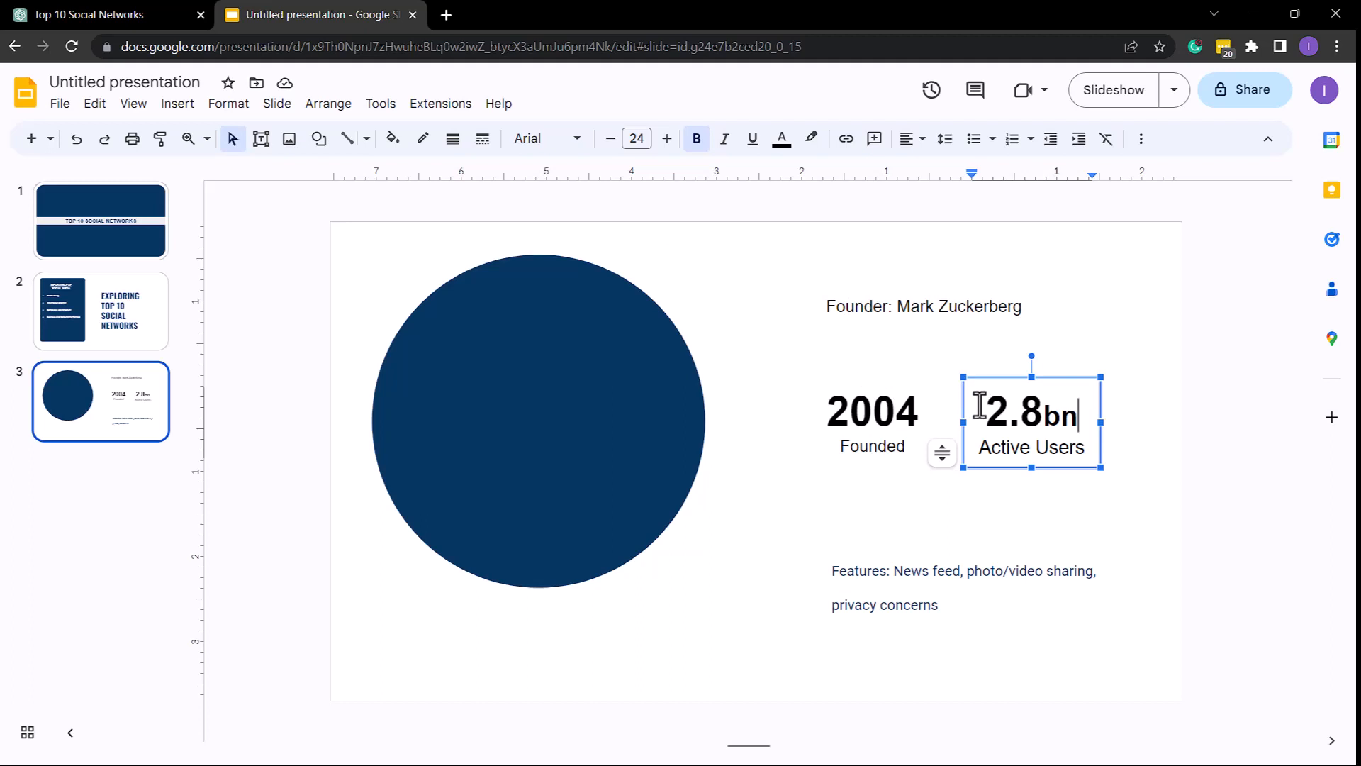
Try "B" as the unit after 2.8, with and without a space before it, and change it back to "bn"
drag(1044, 411, 1072, 411)
text(B)
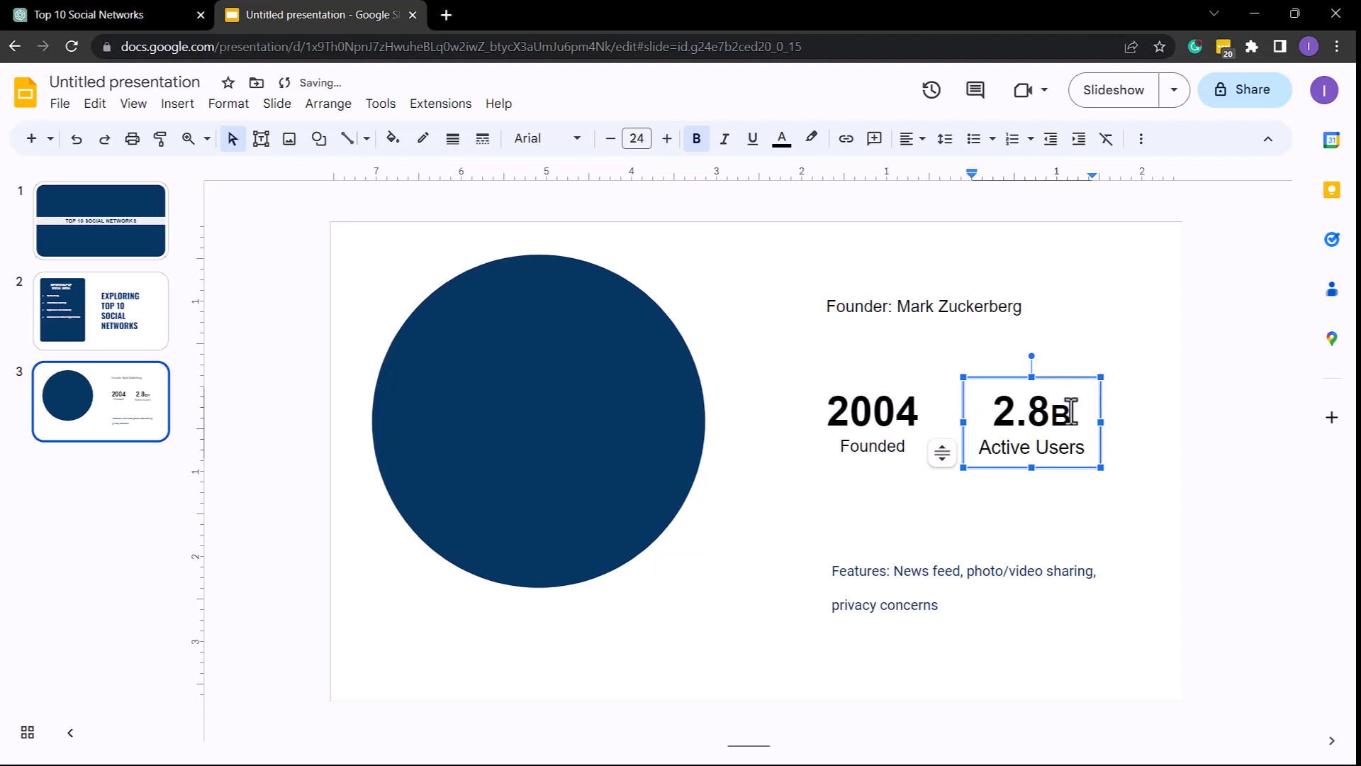
key(Left)
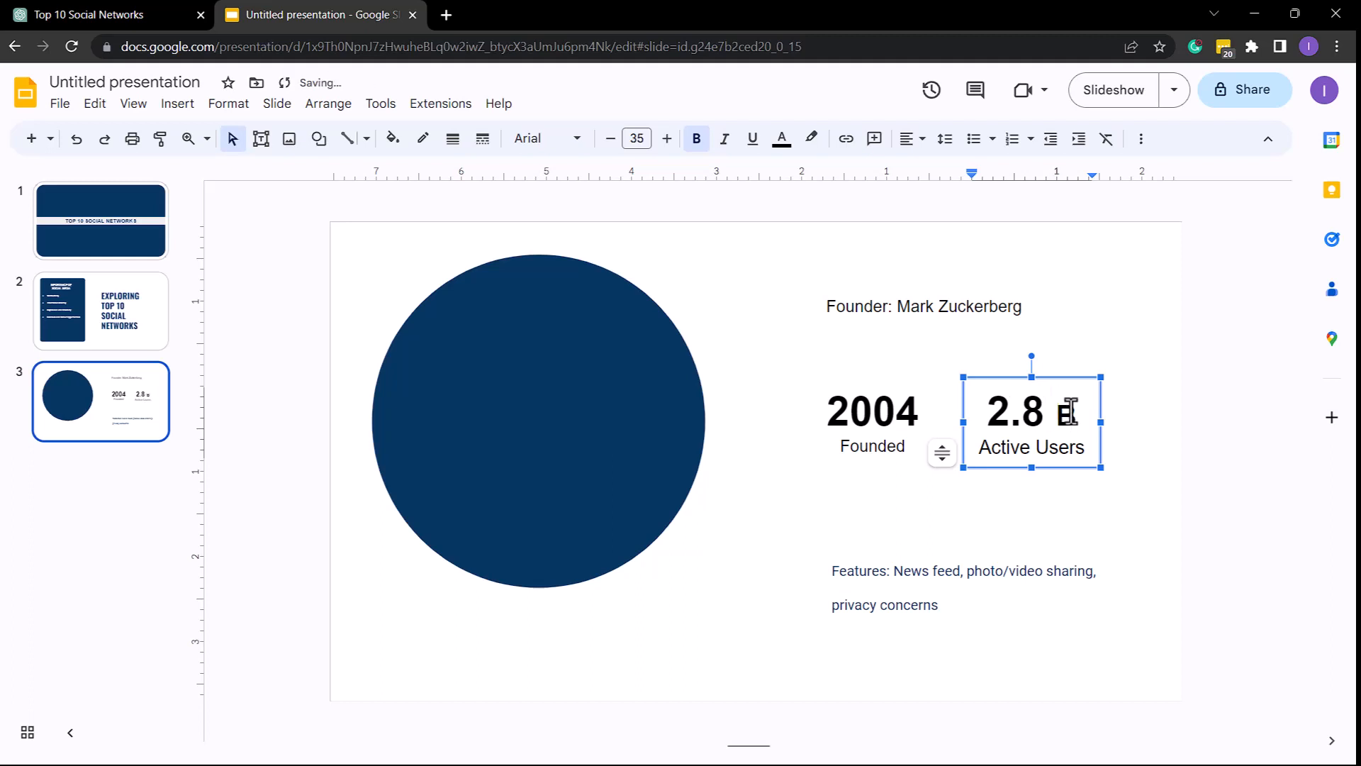
key(BackSpace)
key(shift+Right)
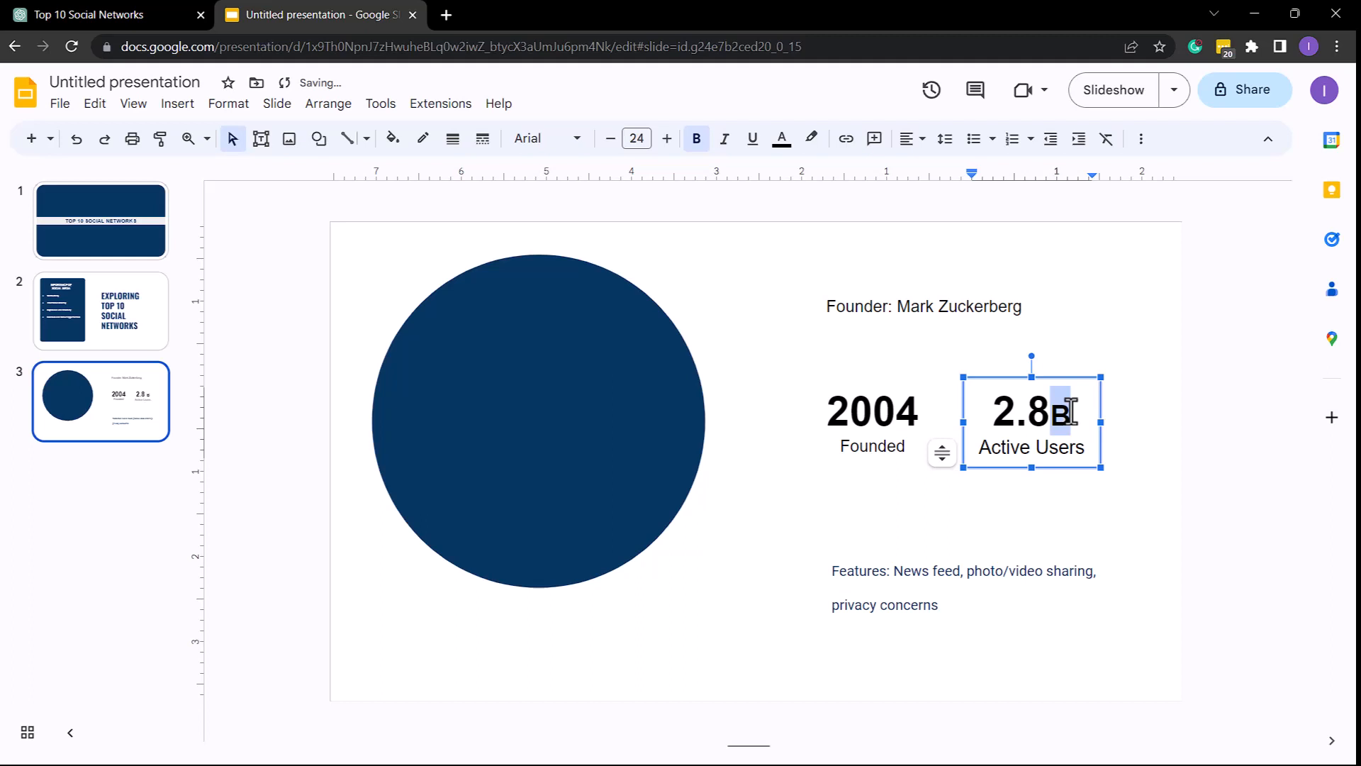
text(bn)
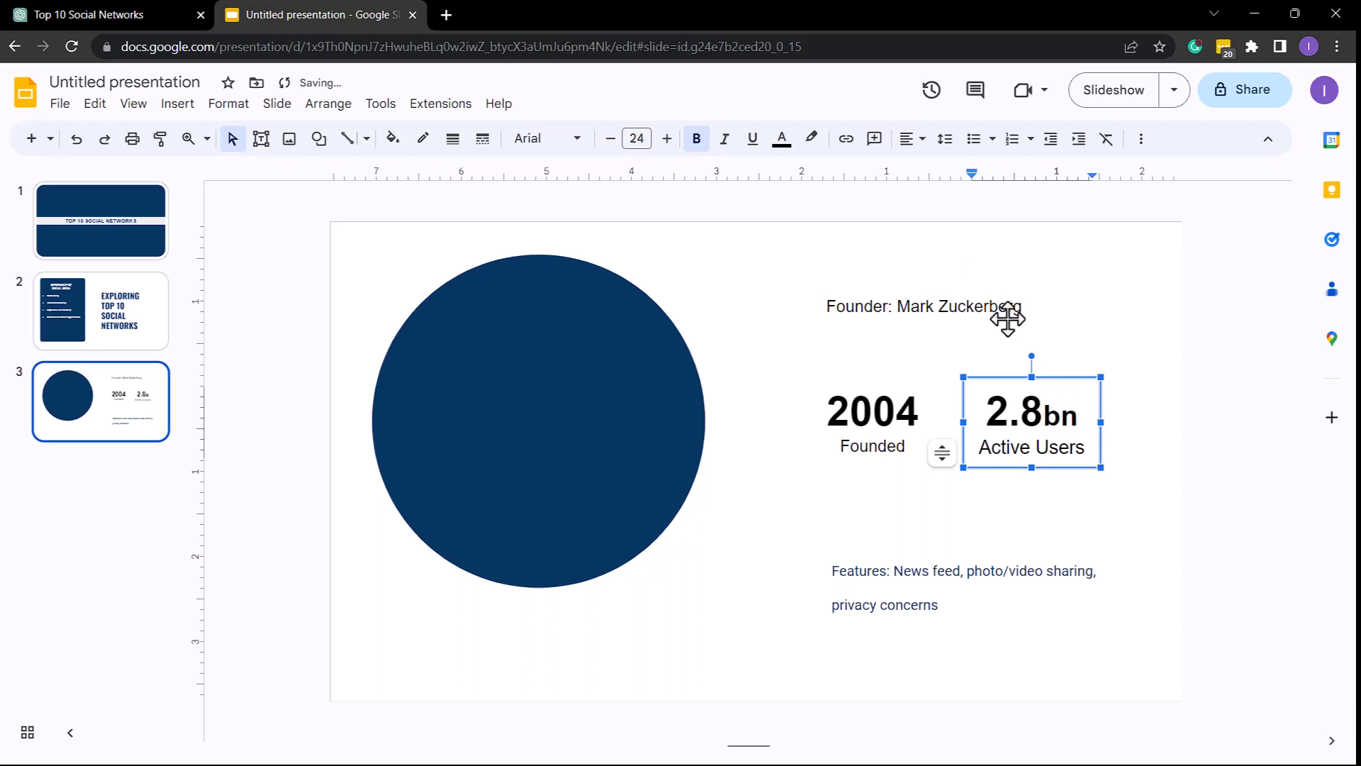
click(1104, 341)
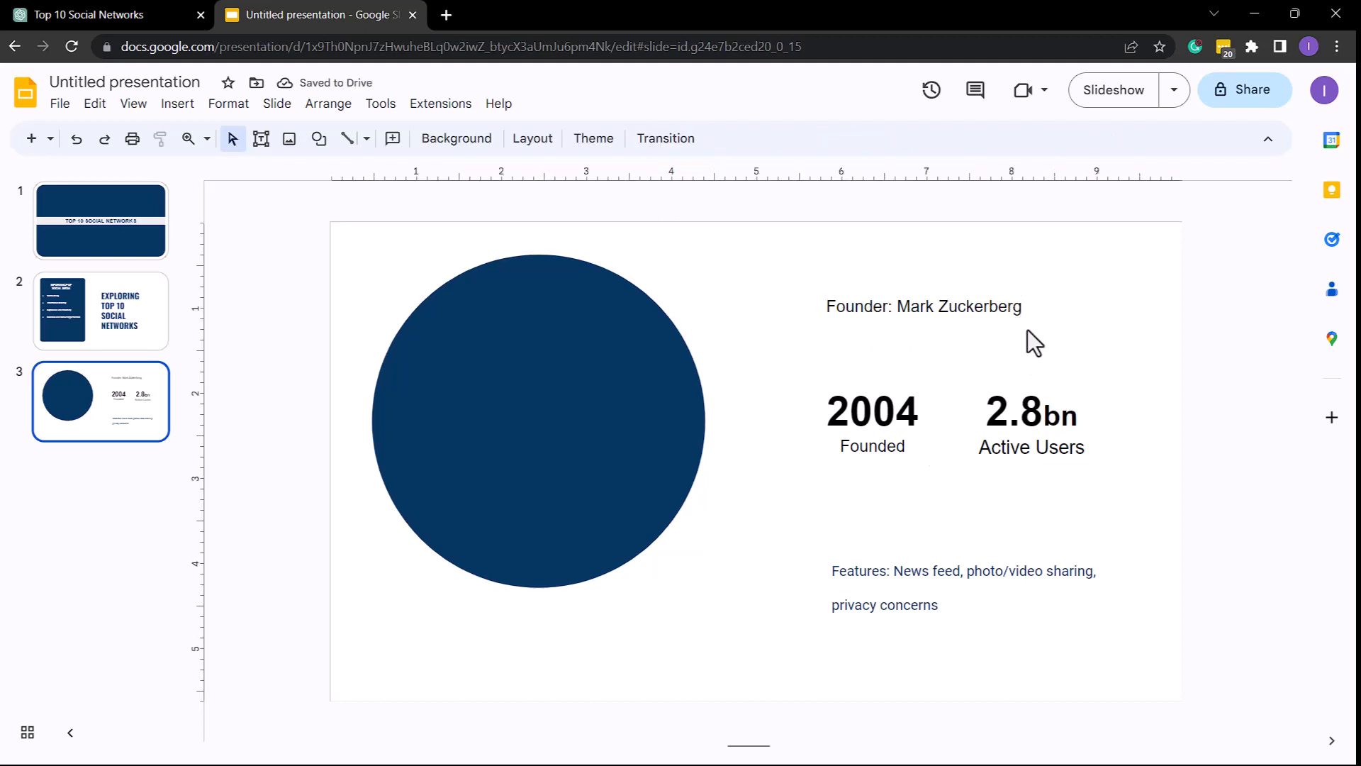
Center-align the founder line and move its text box down, centred just above the founding year and active users boxes
click(962, 289)
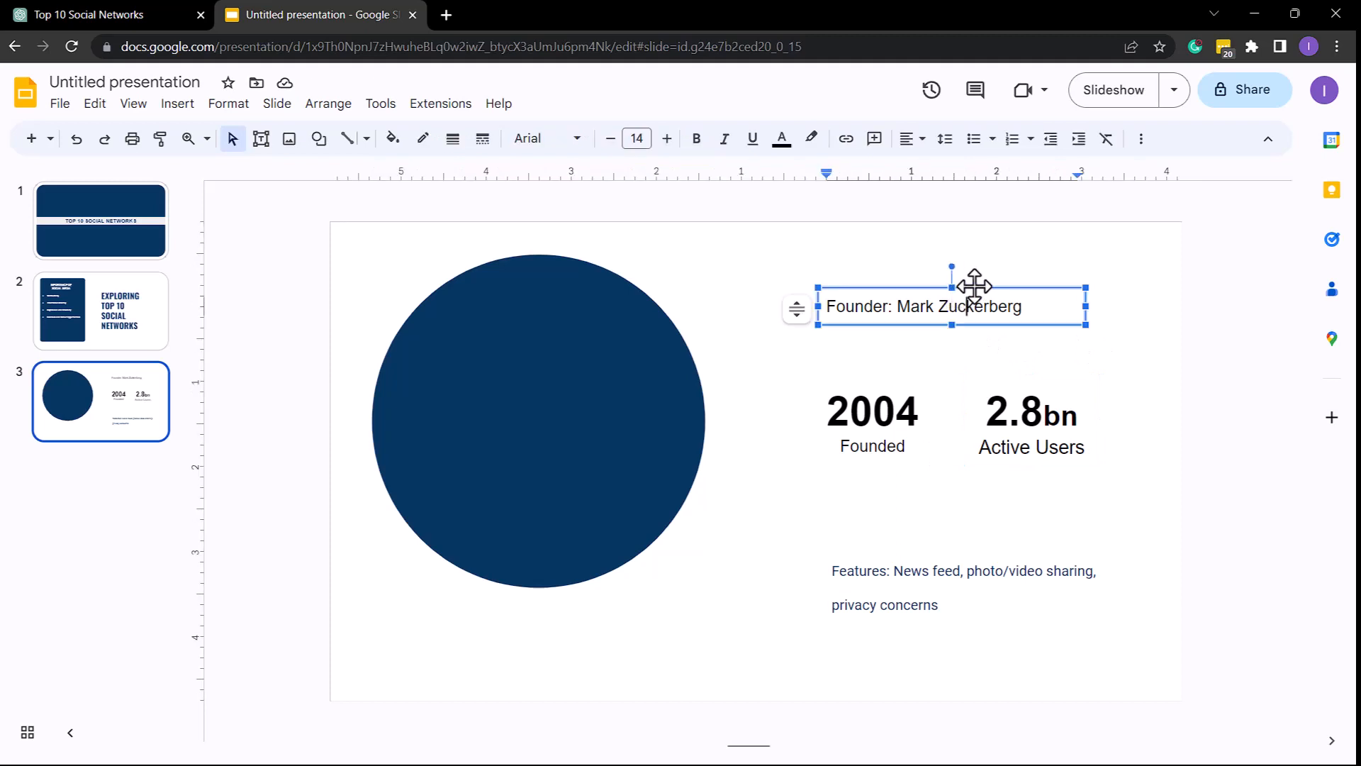
drag(972, 285, 994, 307)
click(913, 139)
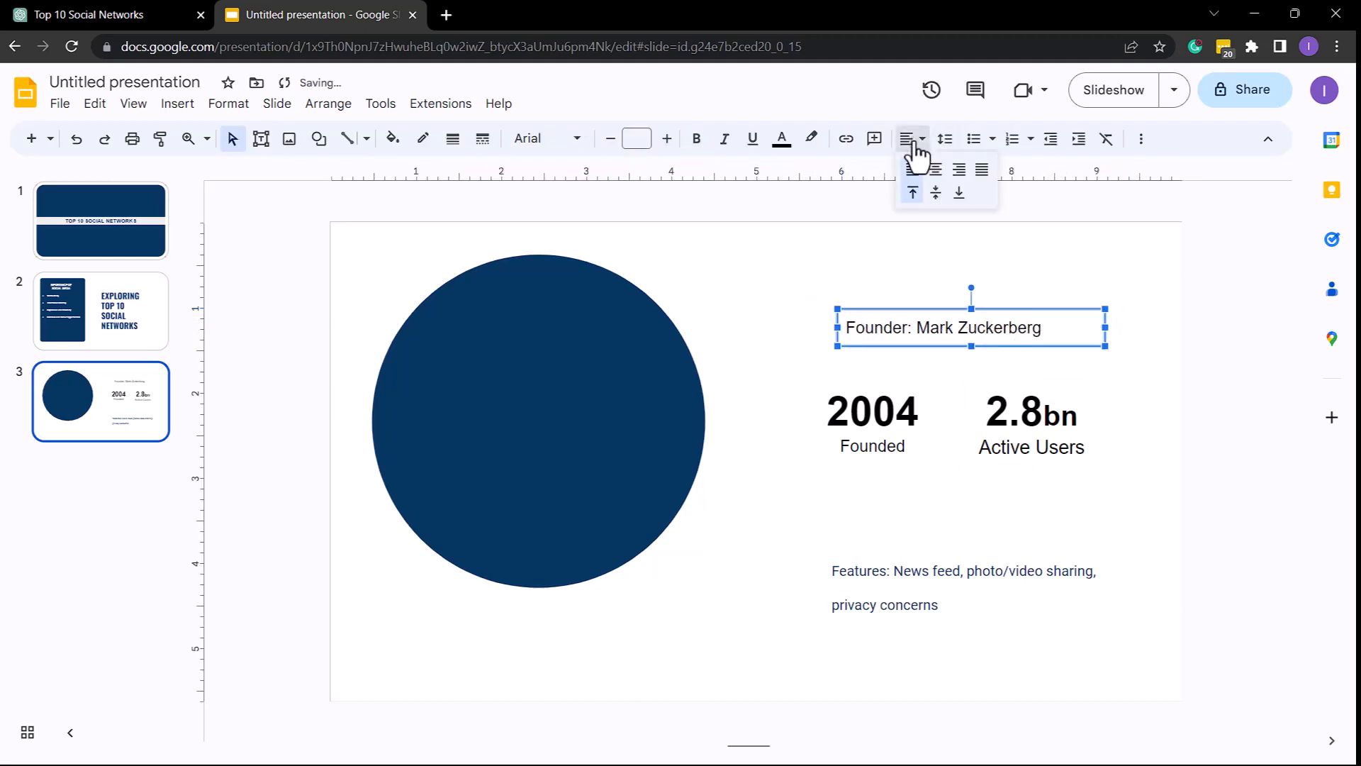
click(936, 171)
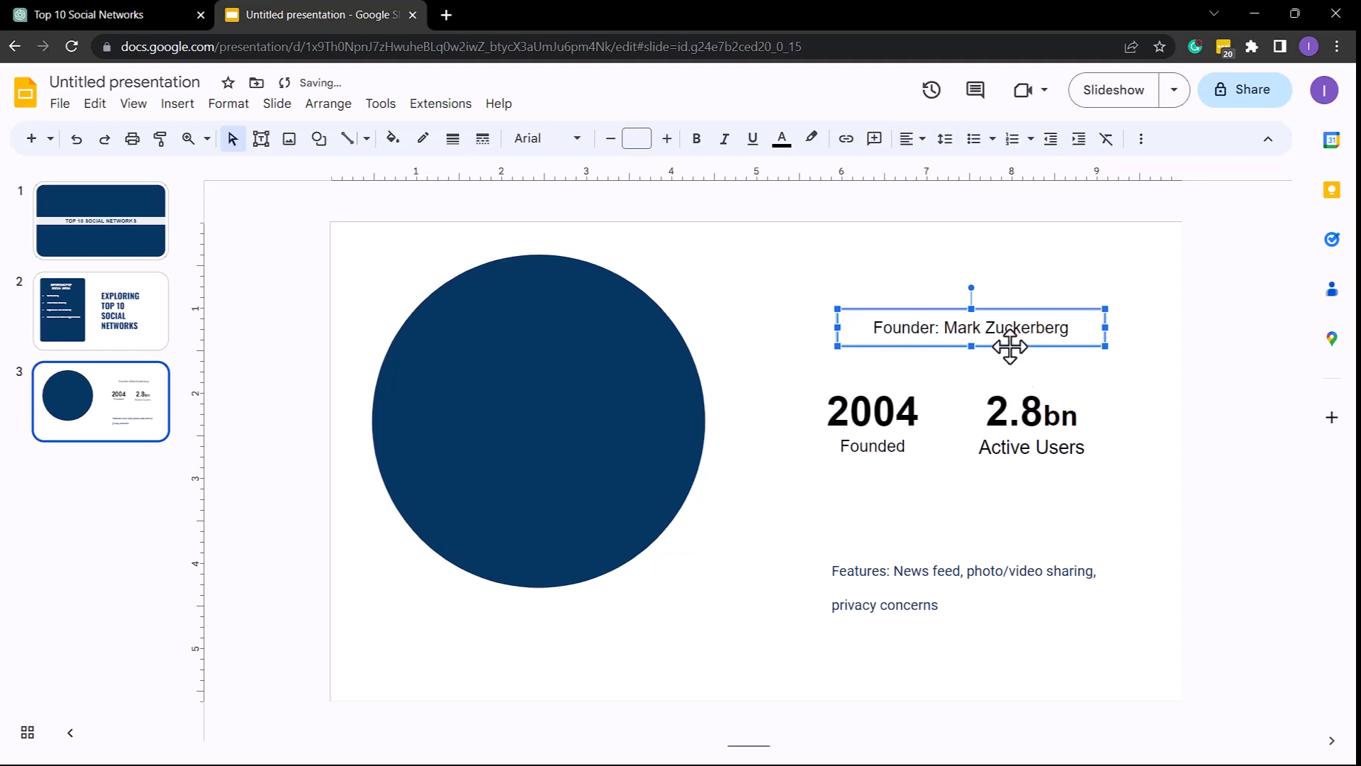
drag(1009, 346, 1064, 331)
Make the name Mark Zuckerberg bold in the founder line
click(941, 330)
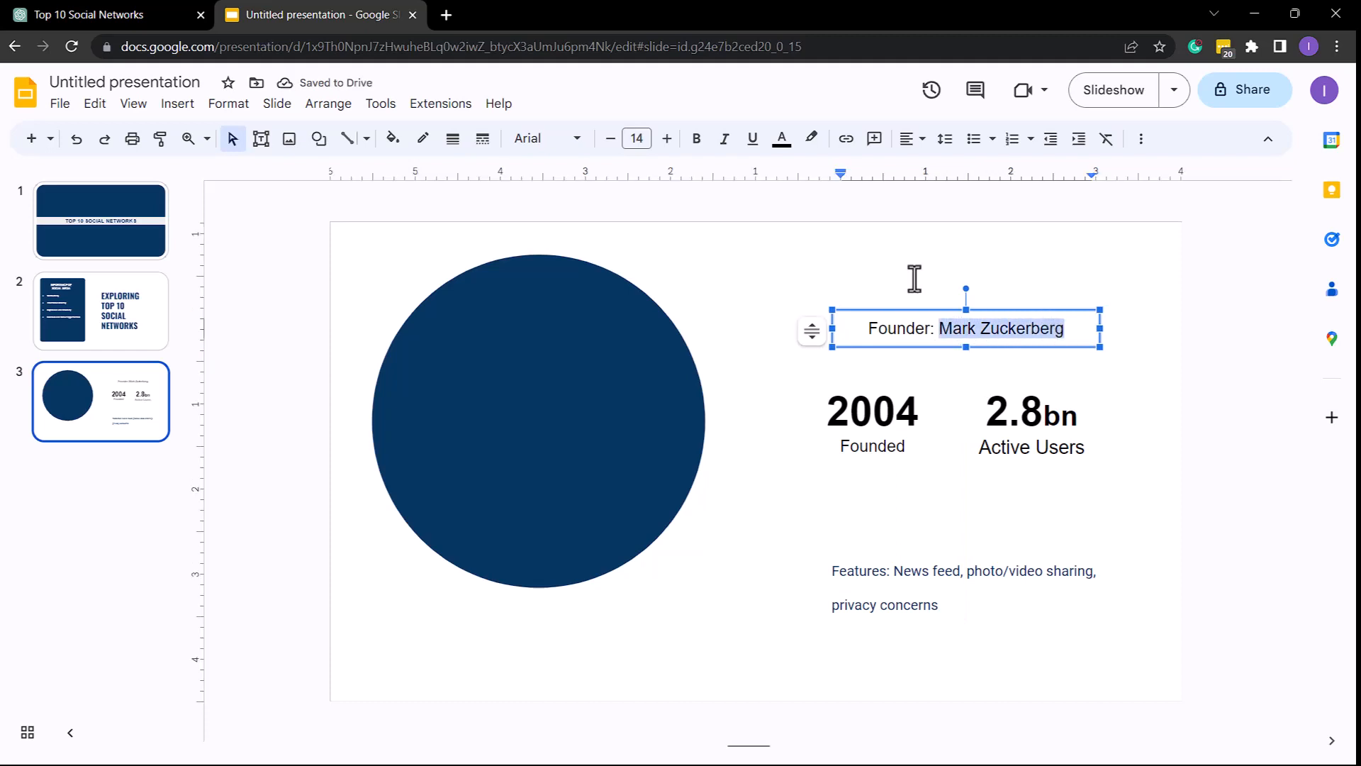
click(696, 142)
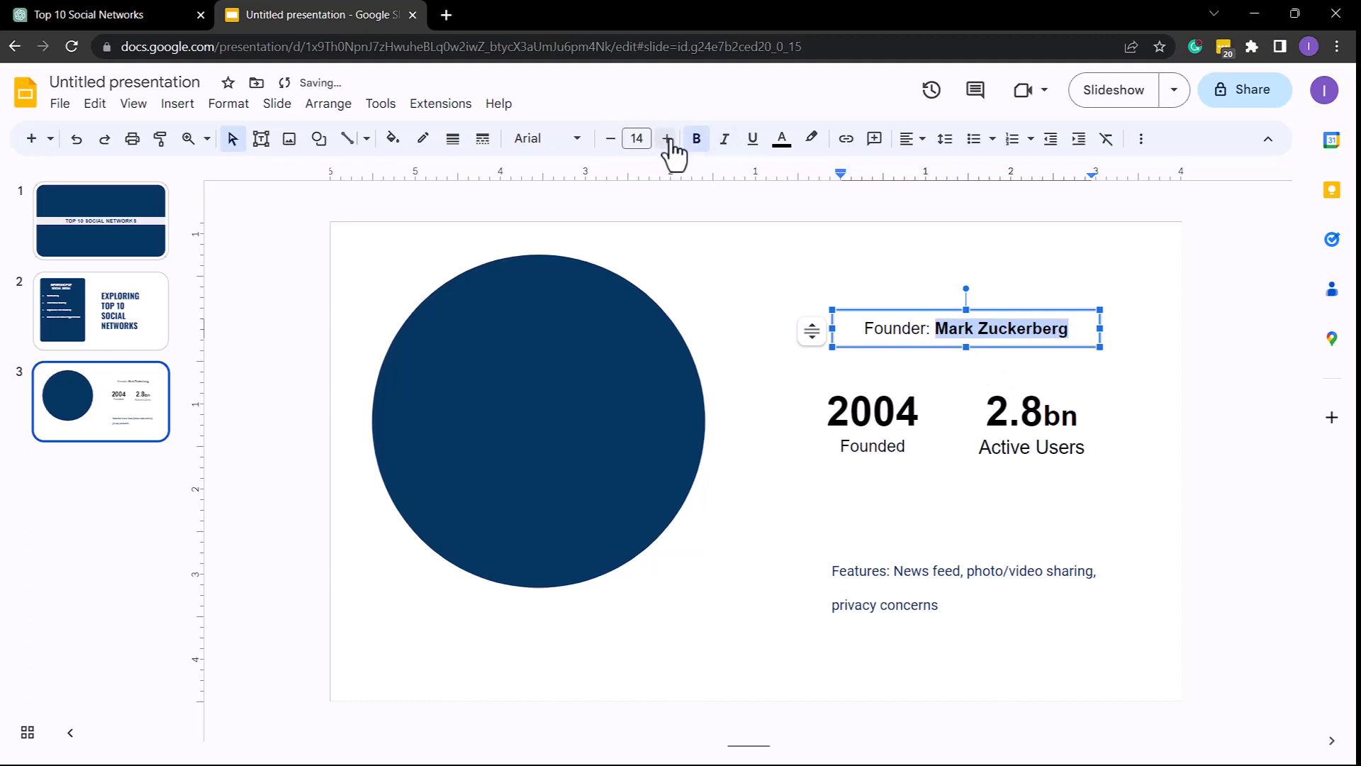